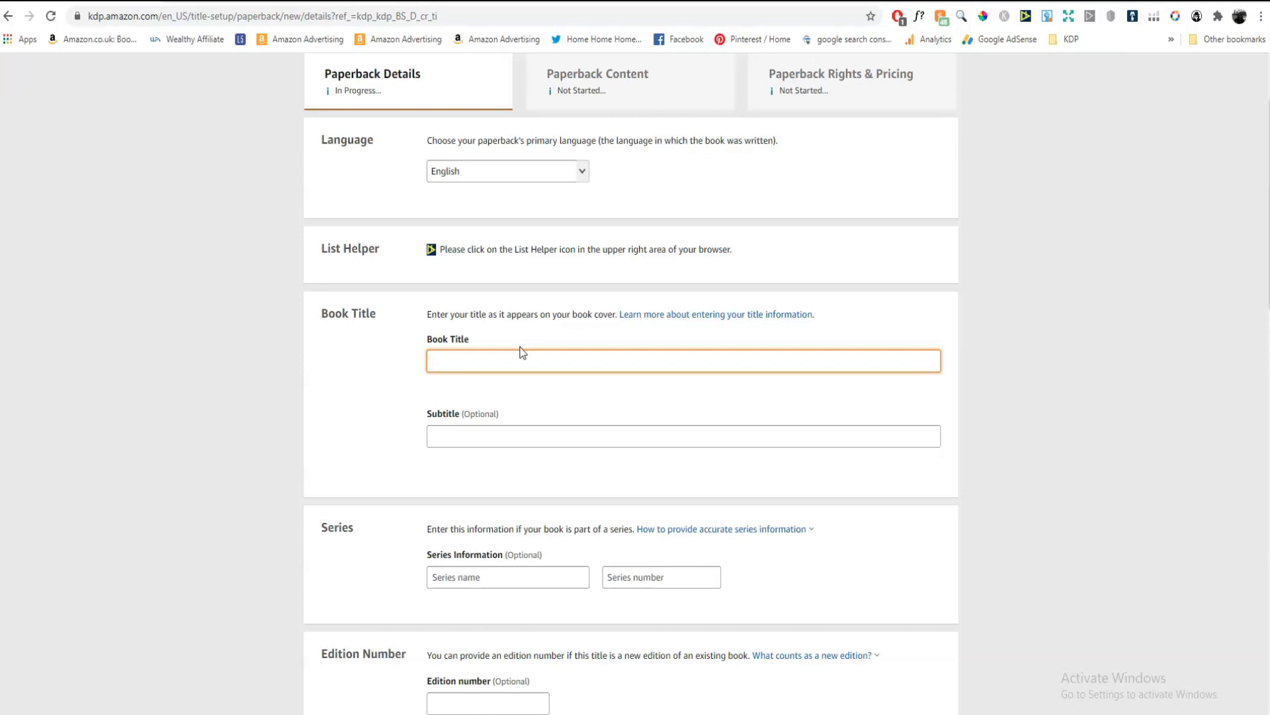
# Enter the book title "The Silly Book Of Would You Rather Questions" and start the subtitle with "For Kids Ages 6 - 12 -"
pyautogui.write('he Sill y Book of Would You Rather Questions')
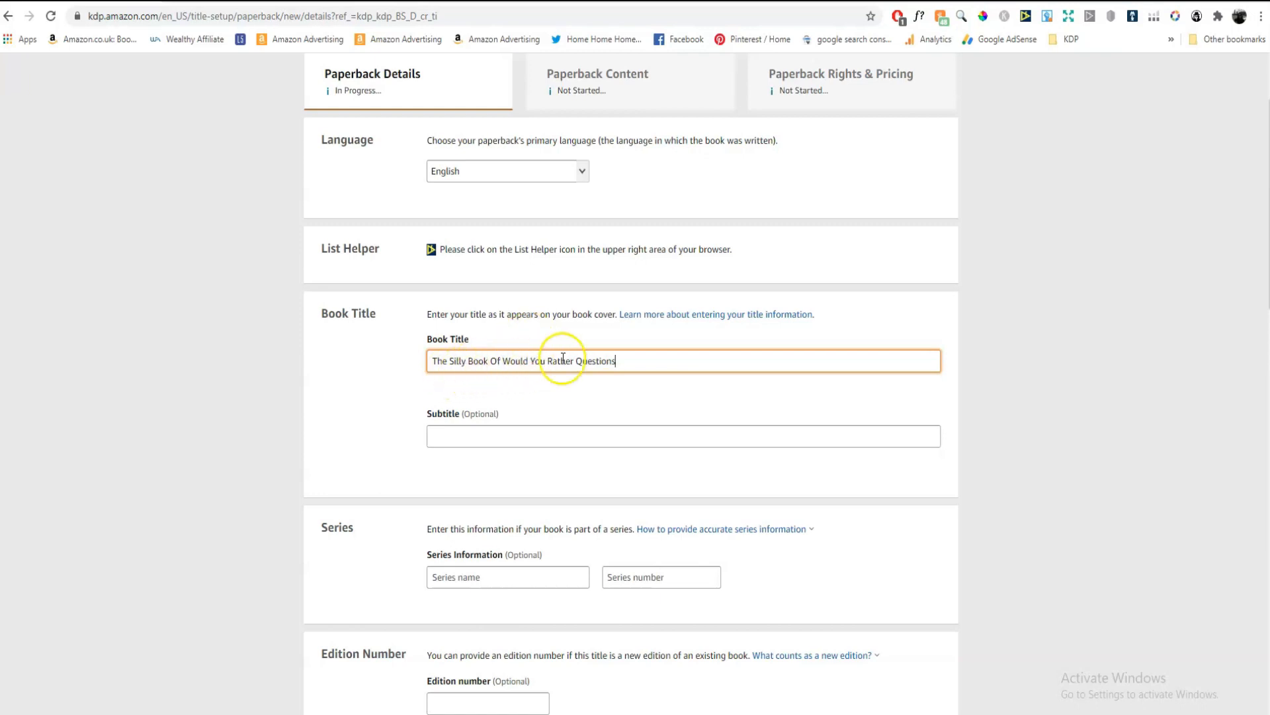
pyautogui.click(489, 435)
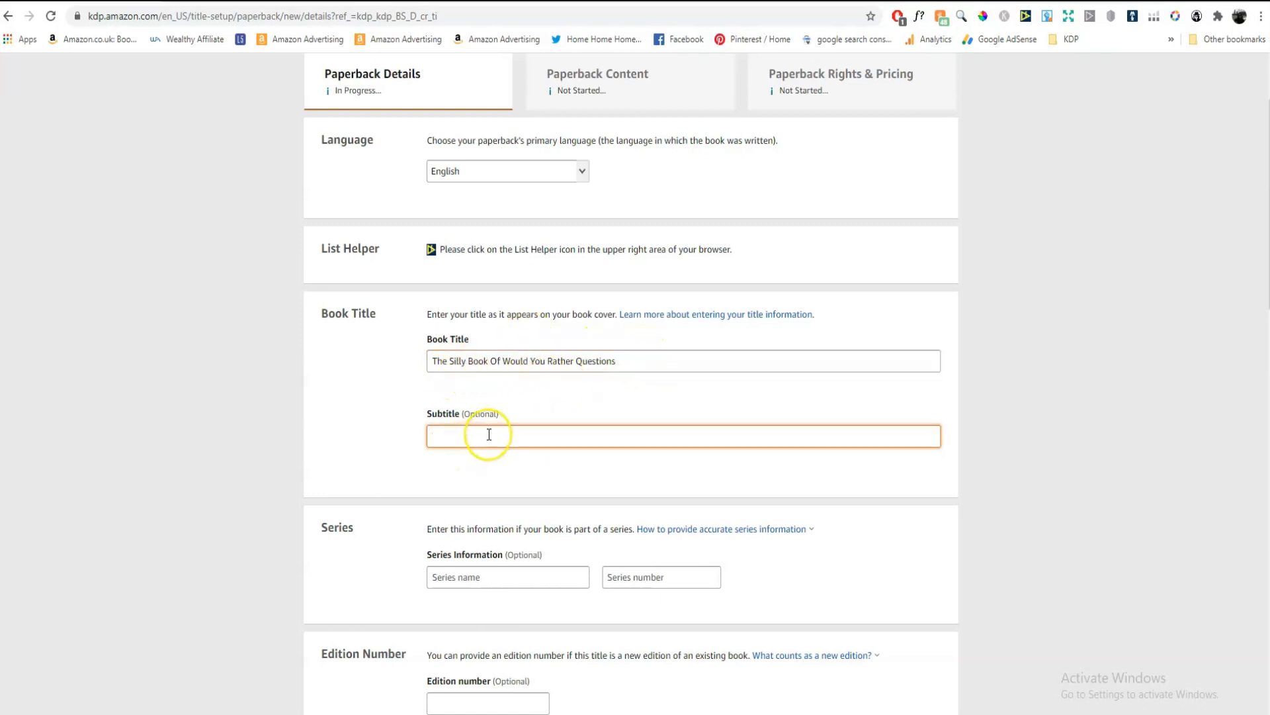
pyautogui.write('For Kids Ages 6 - 12  -')
pyautogui.click(672, 393)
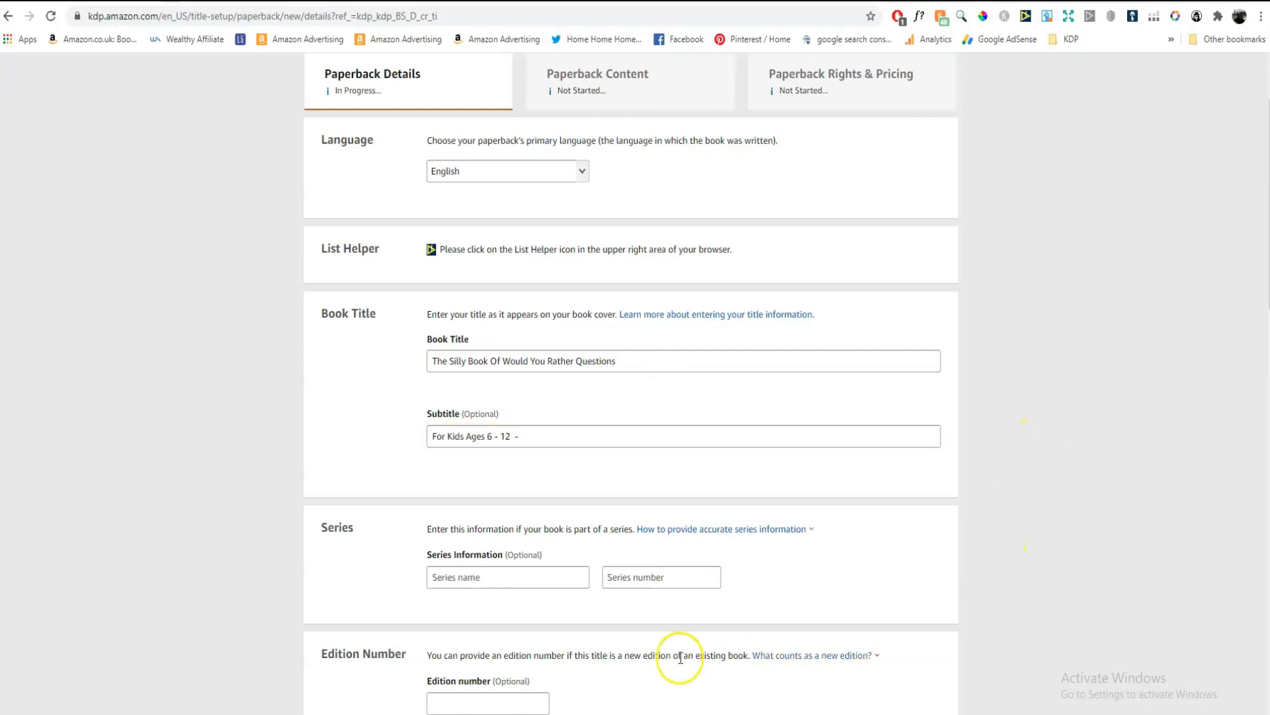
# Complete the subtitle by appending "Hilarious Questions For Kids and All The Family"
pyautogui.click(530, 438)
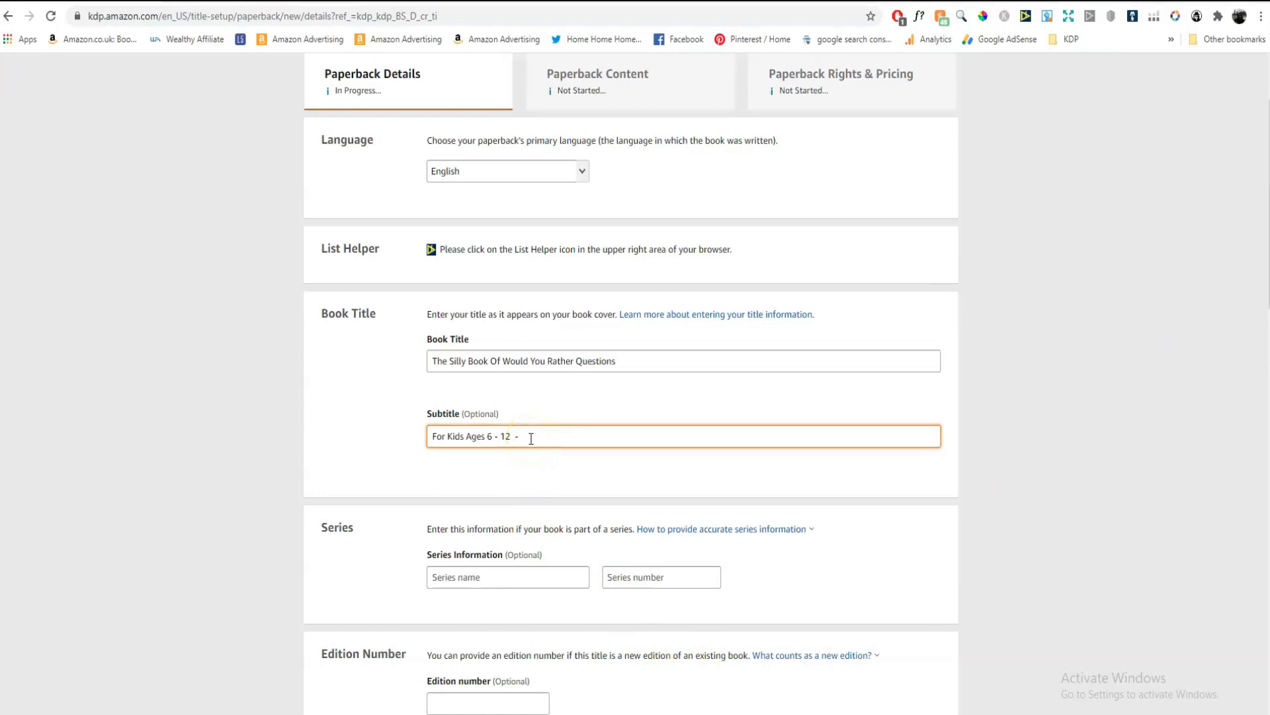
pyautogui.write('Hilarious Questions')
pyautogui.click(770, 443)
pyautogui.write('For Kids and All The Family')
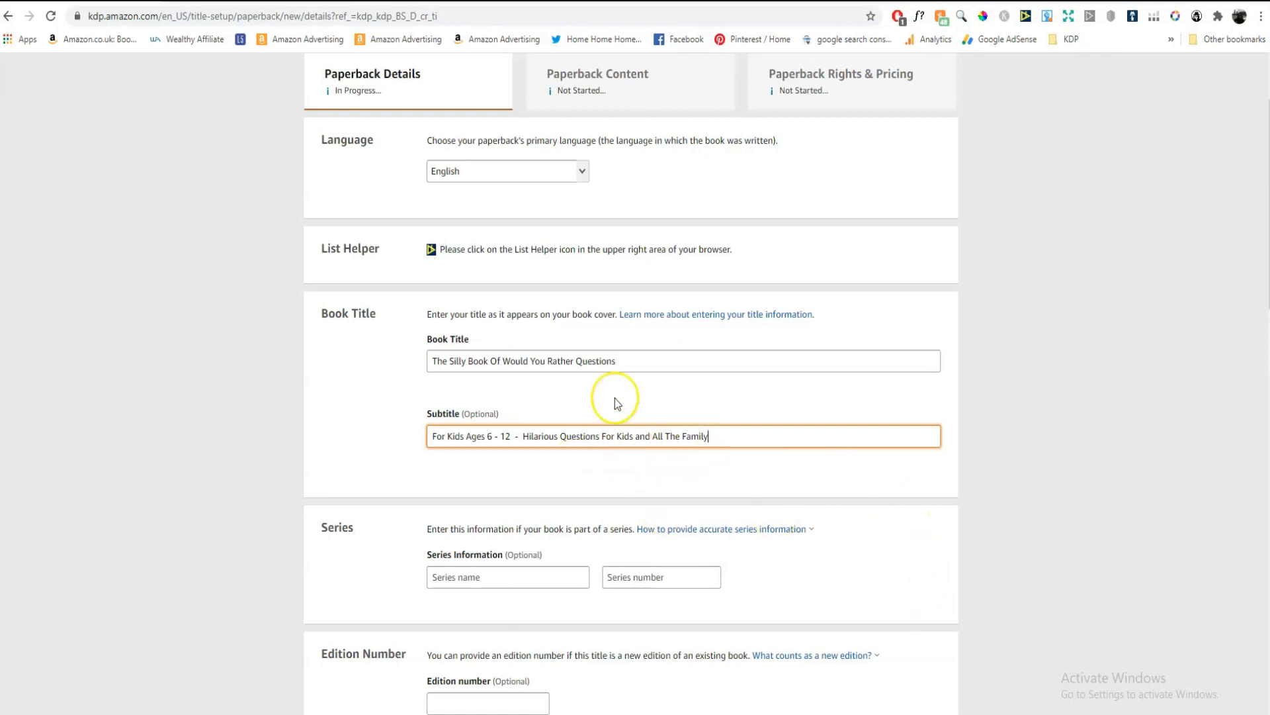
pyautogui.click(695, 408)
# Enter "The Home Boss" as the primary author's last name, leaving the series information and edition number empty
pyautogui.scroll(-1, 695, 408)
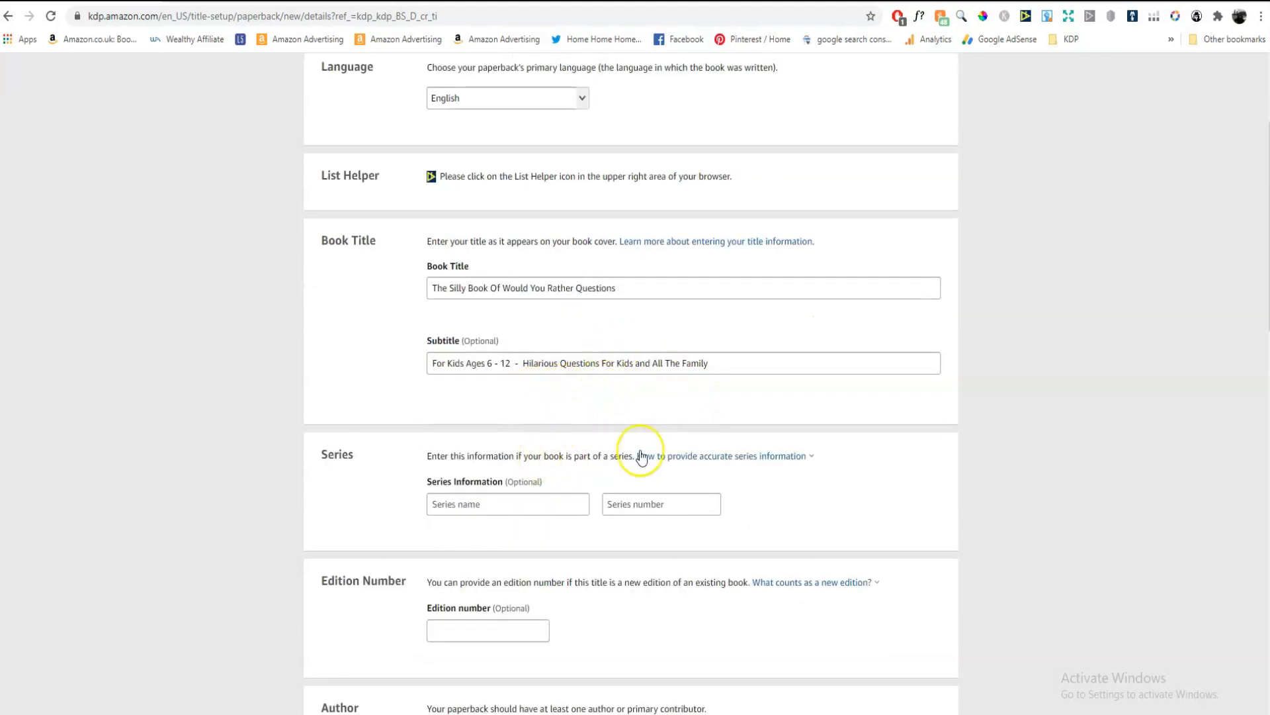
pyautogui.scroll(-1, 641, 410)
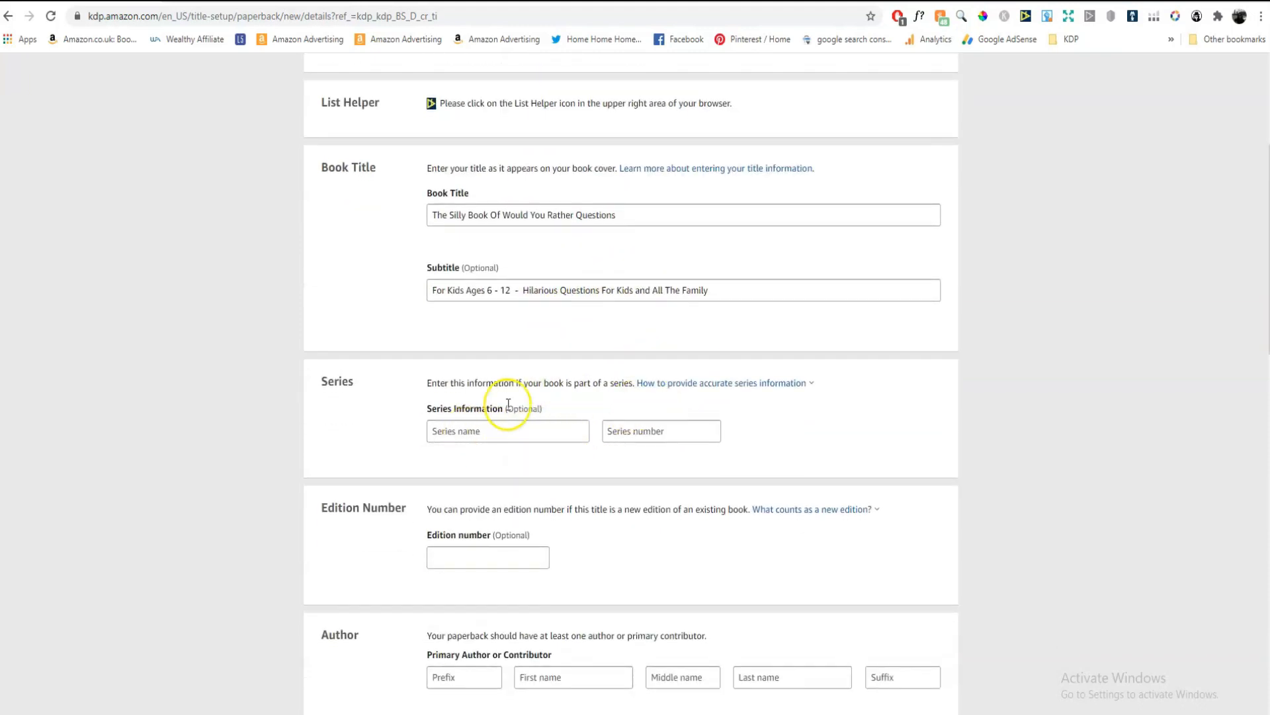
pyautogui.scroll(-2, 662, 402)
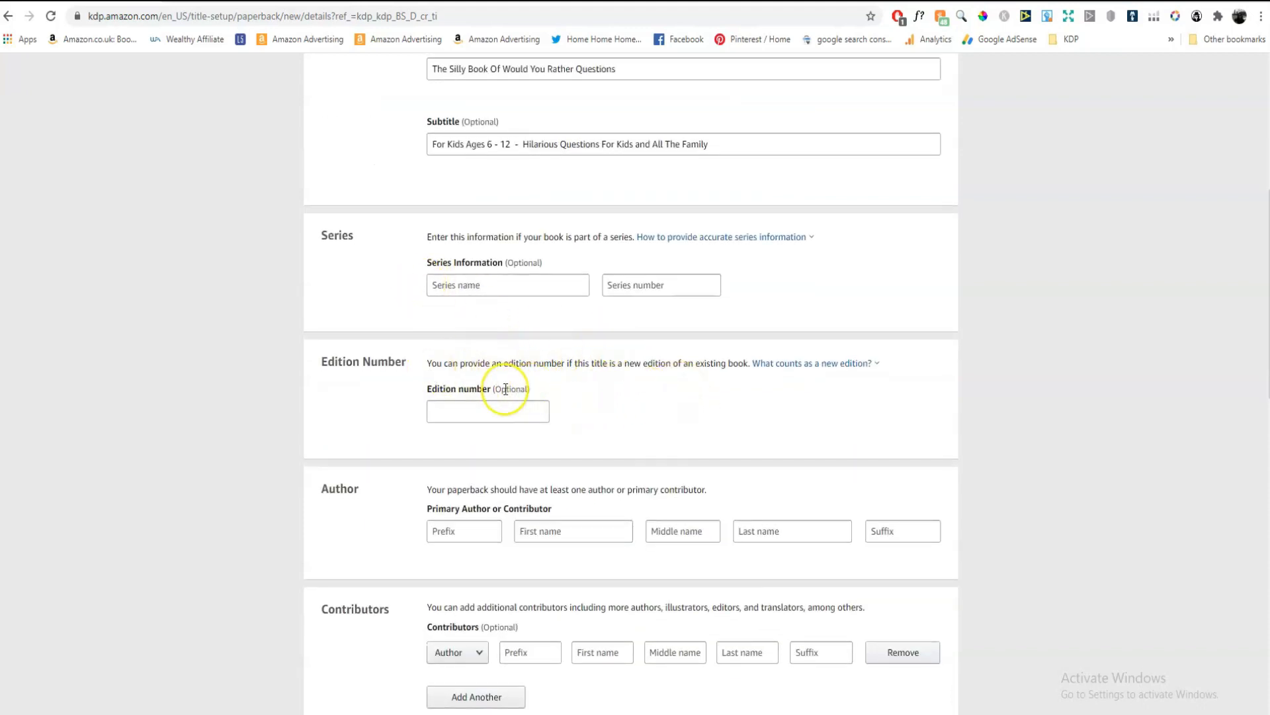
pyautogui.scroll(-1, 662, 358)
pyautogui.scroll(-1, 688, 356)
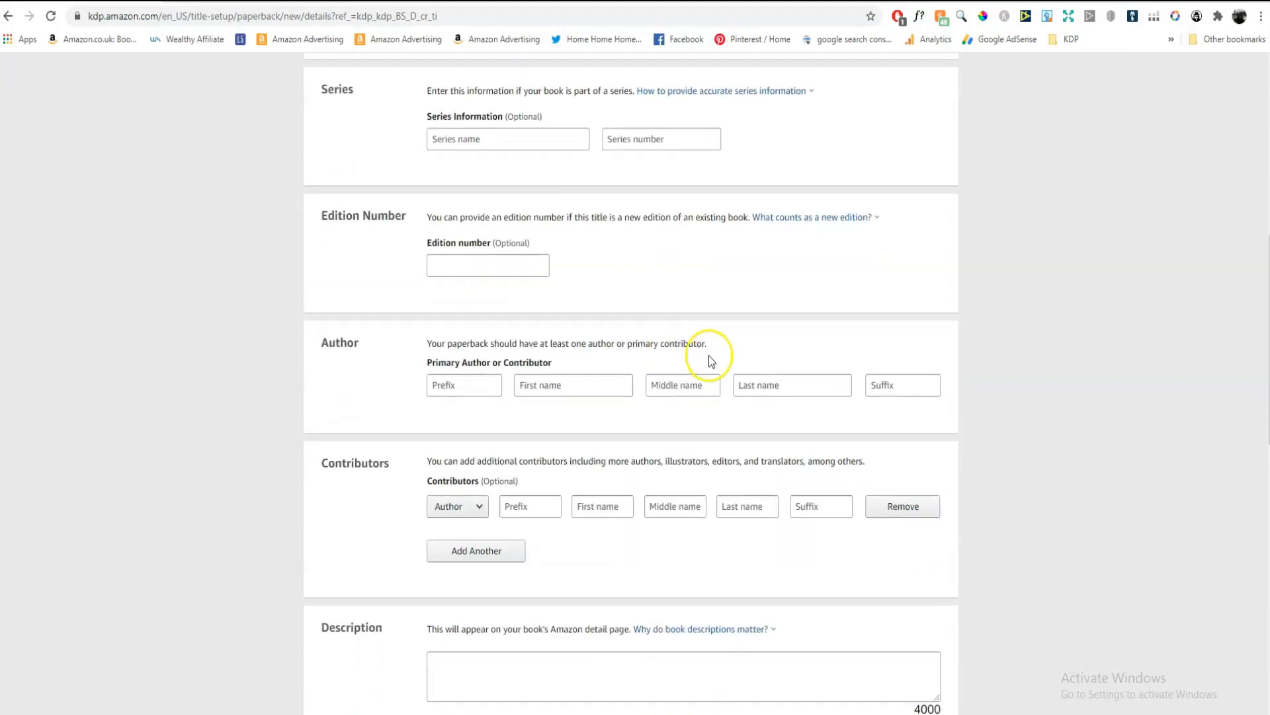
pyautogui.click(750, 390)
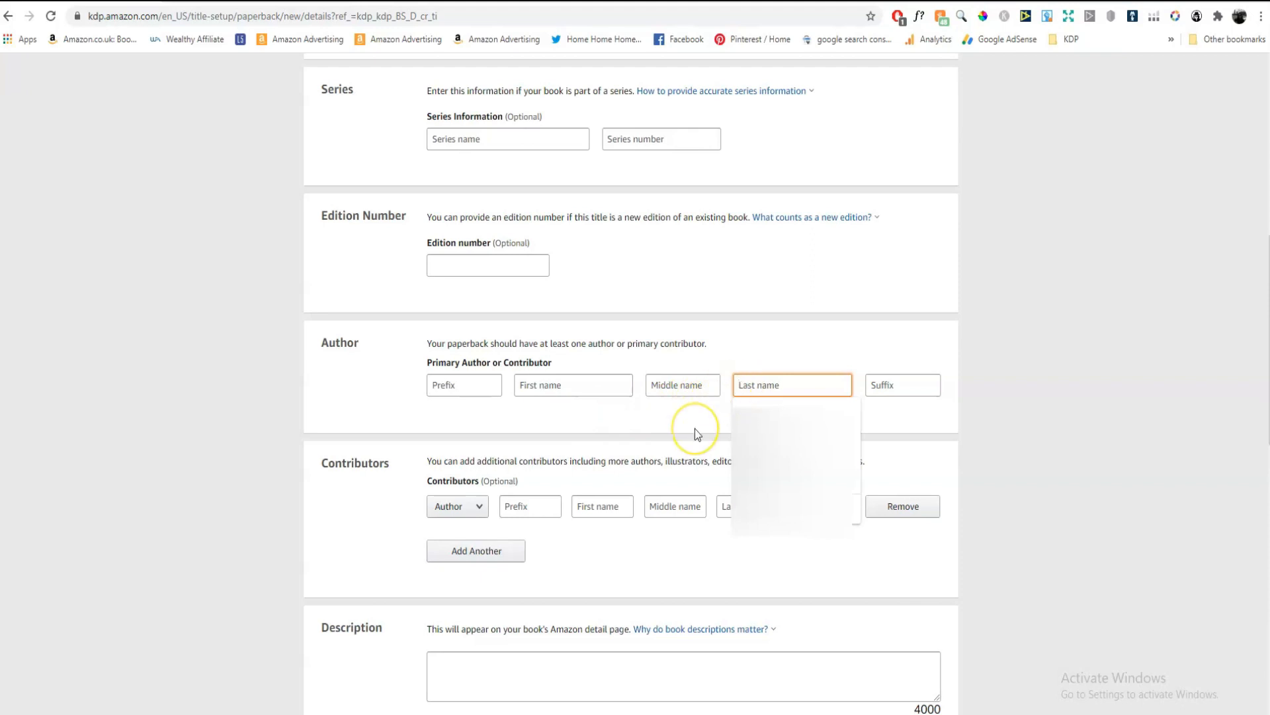
pyautogui.write('The ')
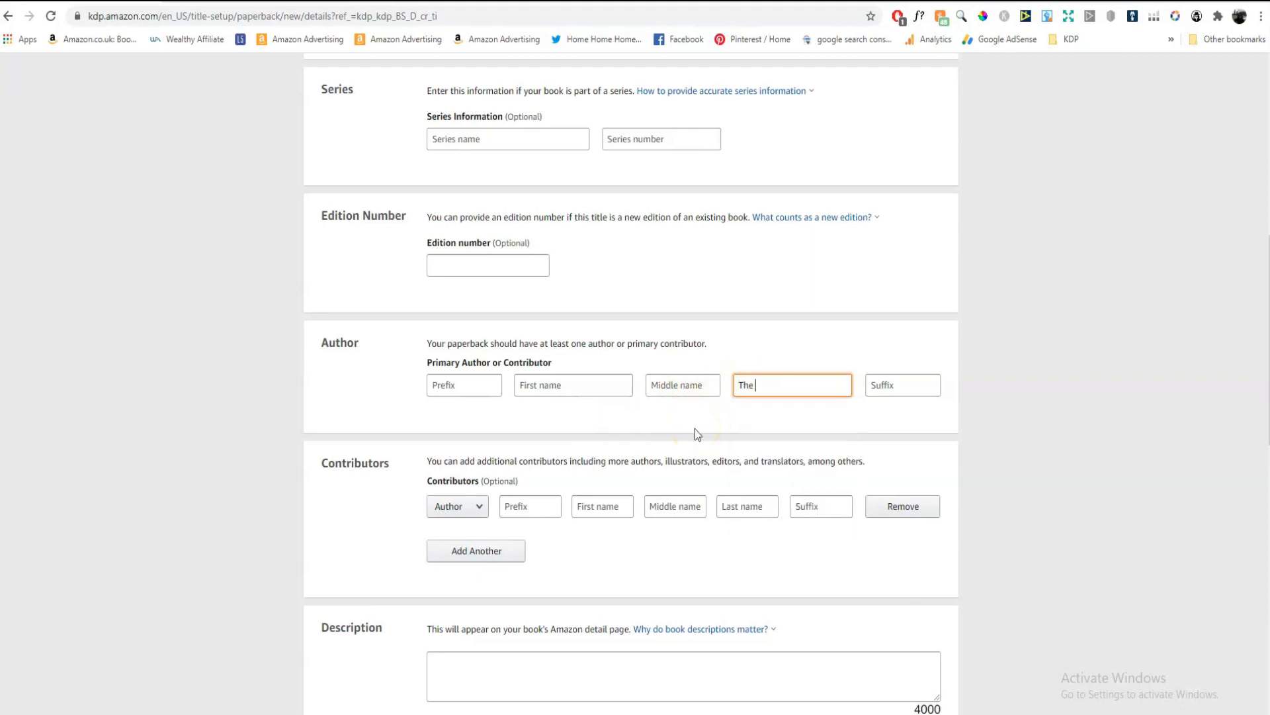
pyautogui.write('Home Boss')
# Open the html-online.com editor in a new browser tab and paste the book description text into its visual editor
pyautogui.scroll(-2, 407, 348)
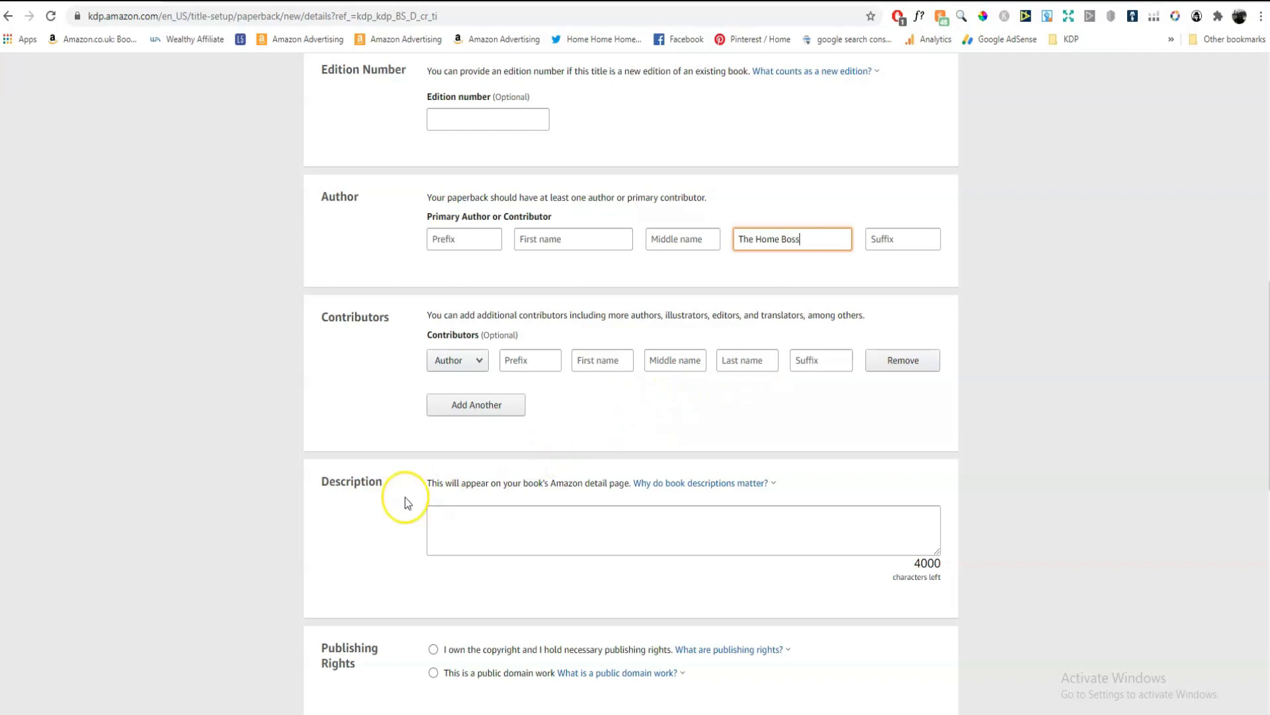
pyautogui.scroll(-2, 387, 389)
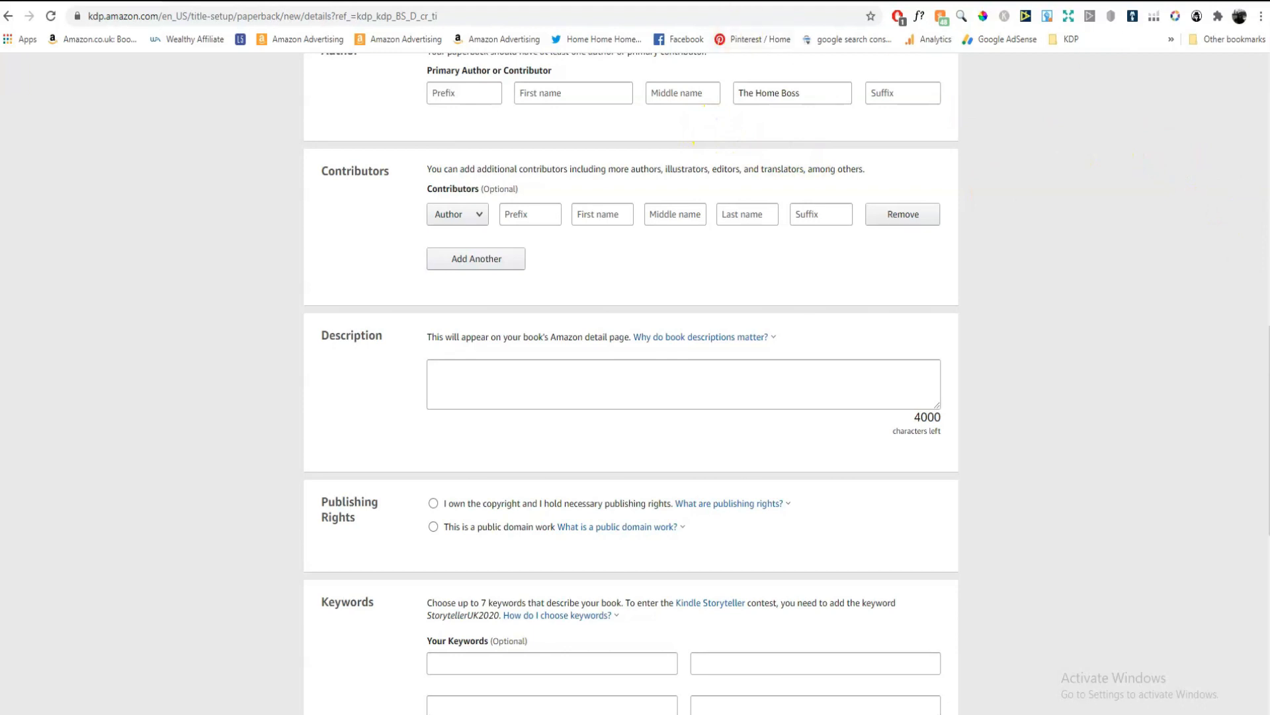
pyautogui.hotkey('ctrl', 't')
pyautogui.click(489, 13)
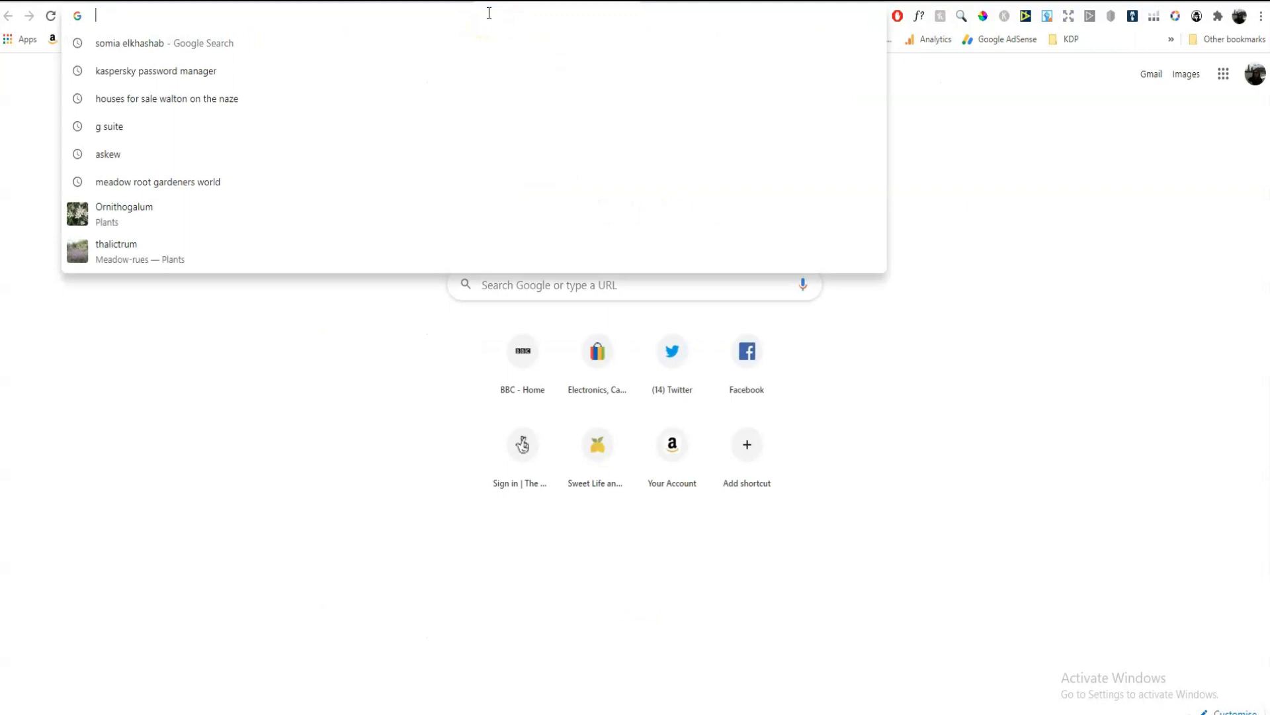
pyautogui.write('html')
pyautogui.press('Return')
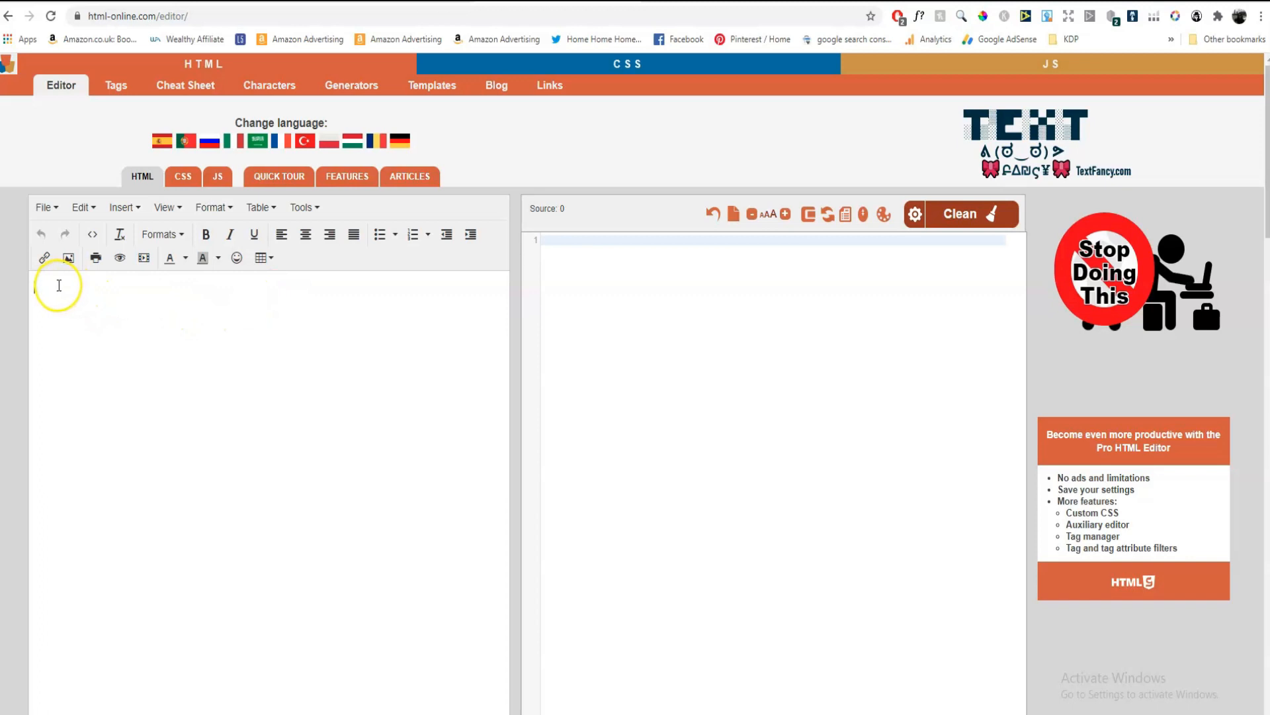
pyautogui.rightClick(59, 285)
pyautogui.click(118, 395)
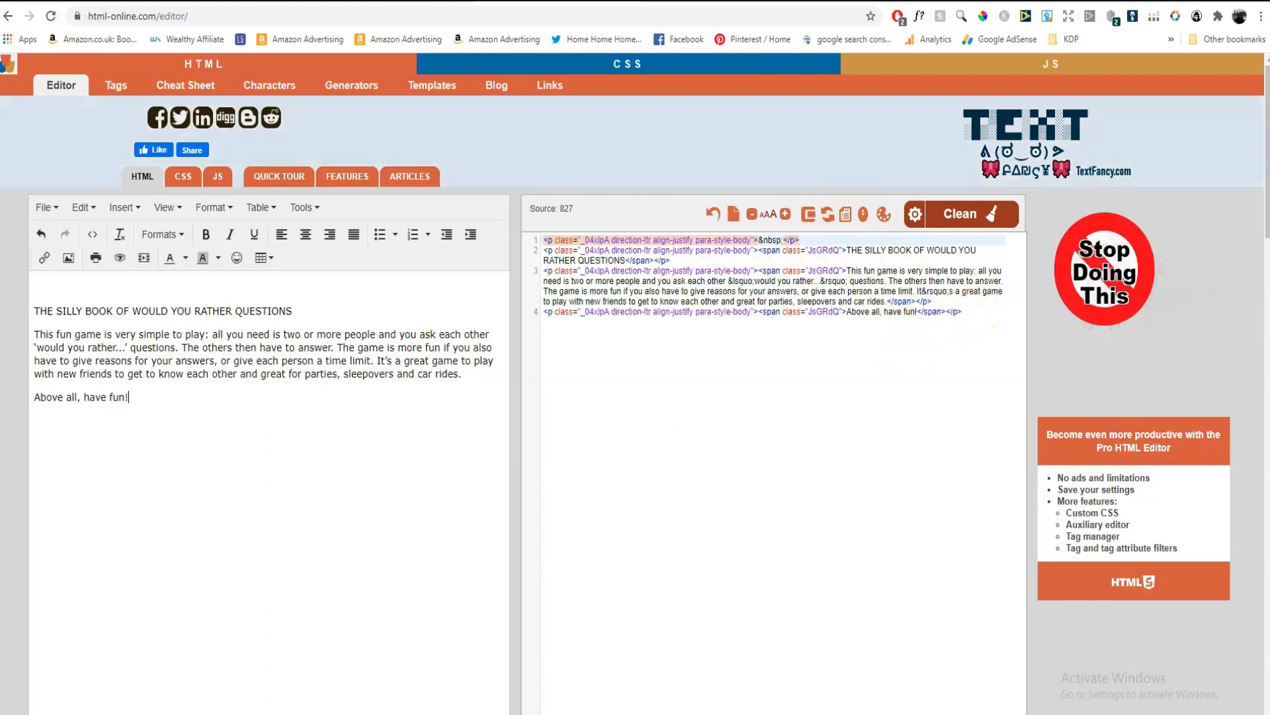
# Return to the paperback details page and read the help note on why book descriptions matter
pyautogui.click(92, 1)
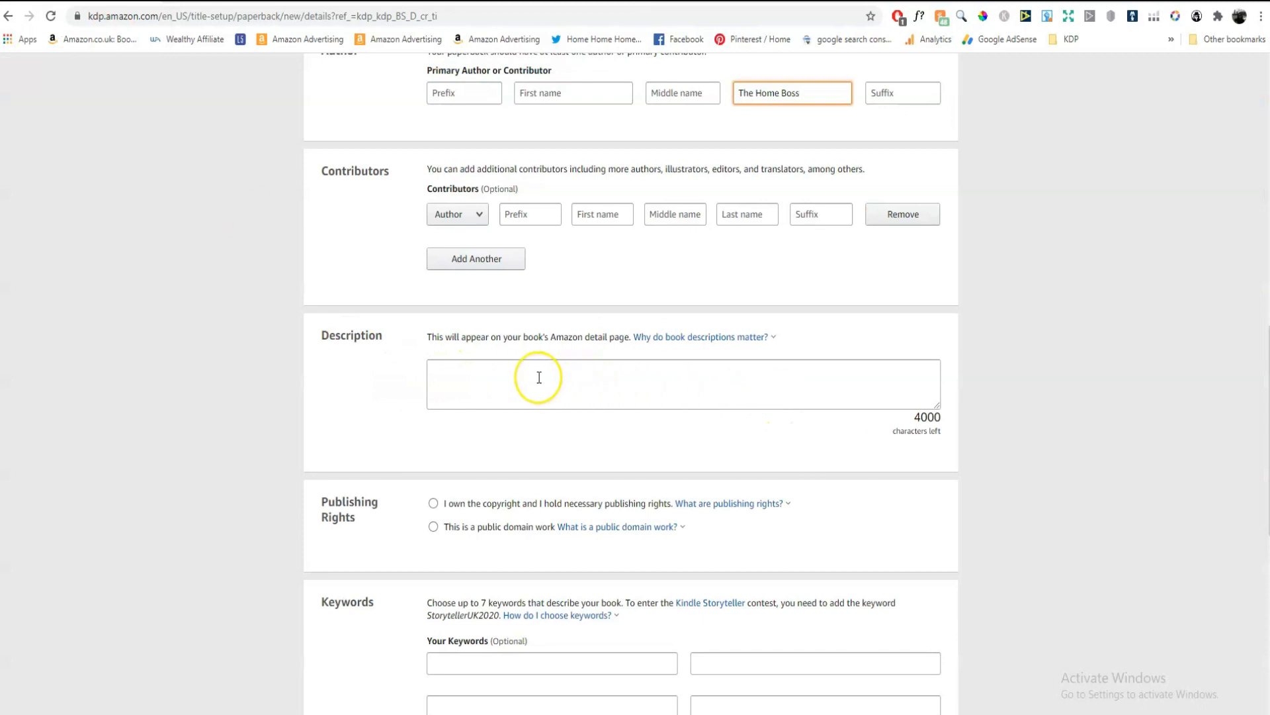
pyautogui.click(662, 337)
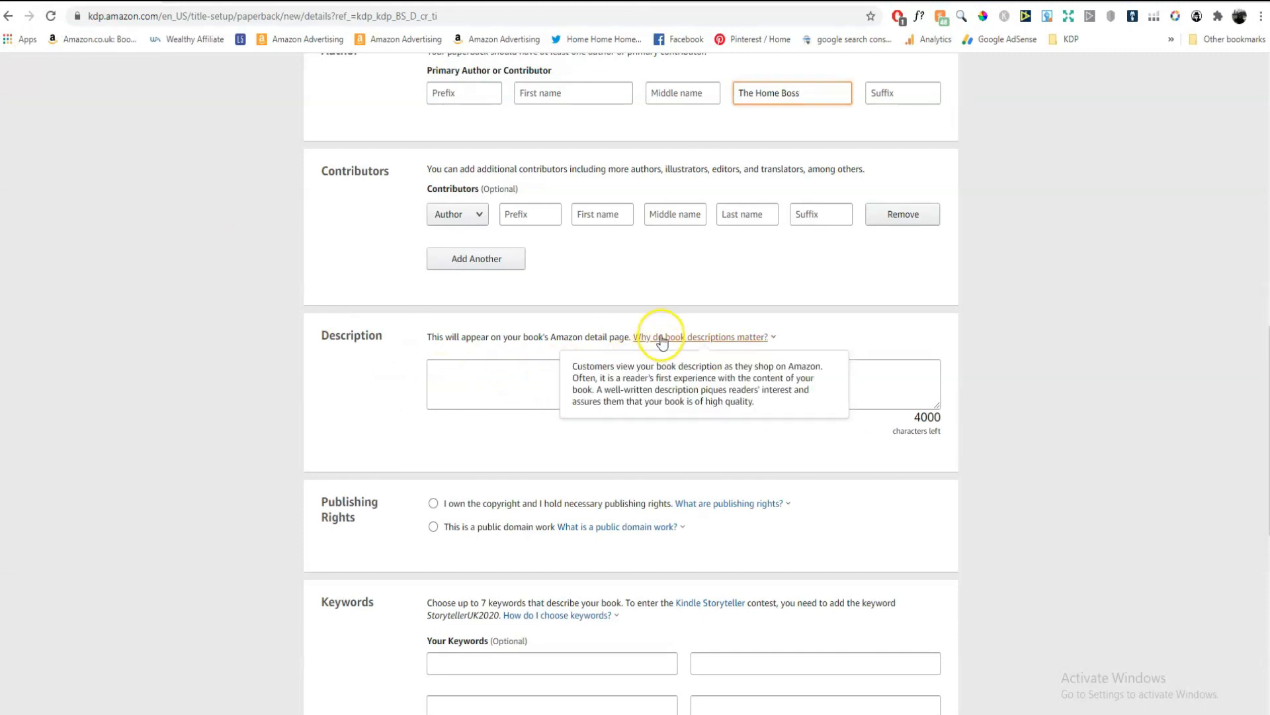
pyautogui.click(459, 351)
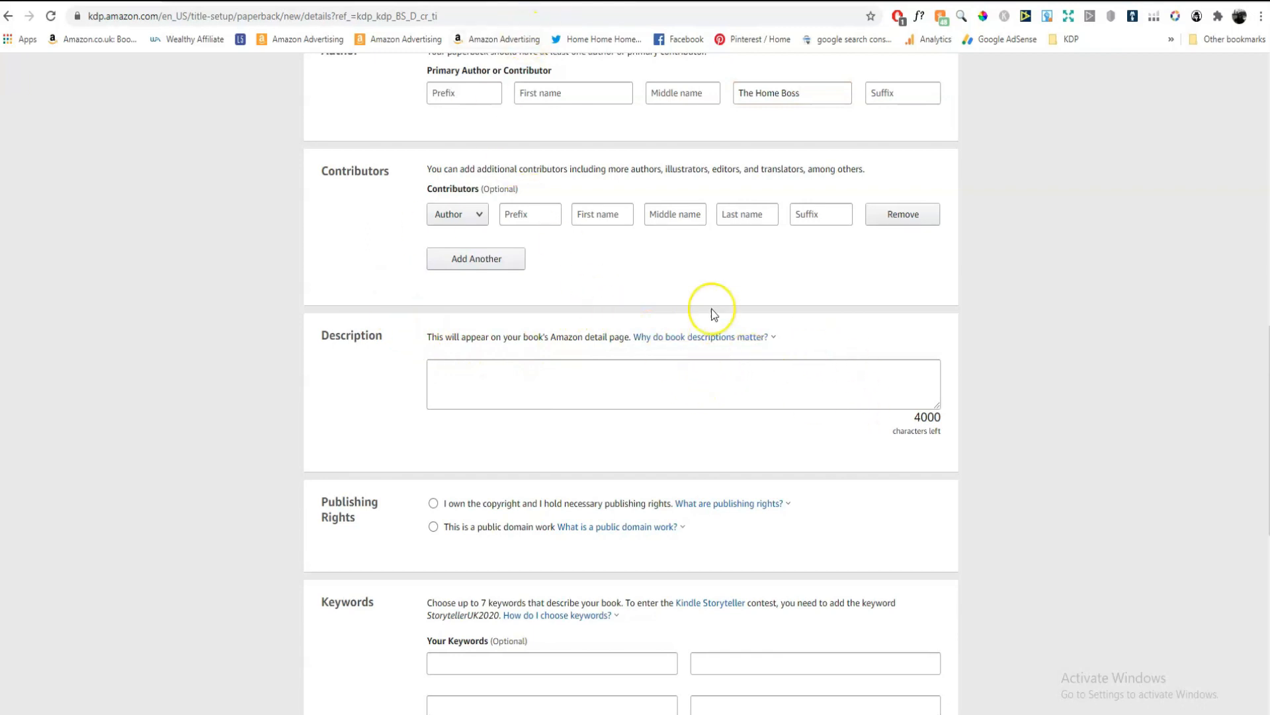
# Copy the whole HTML source of the description from the html-online.com editor and paste it into the paperback's Description field
pyautogui.click(516, 2)
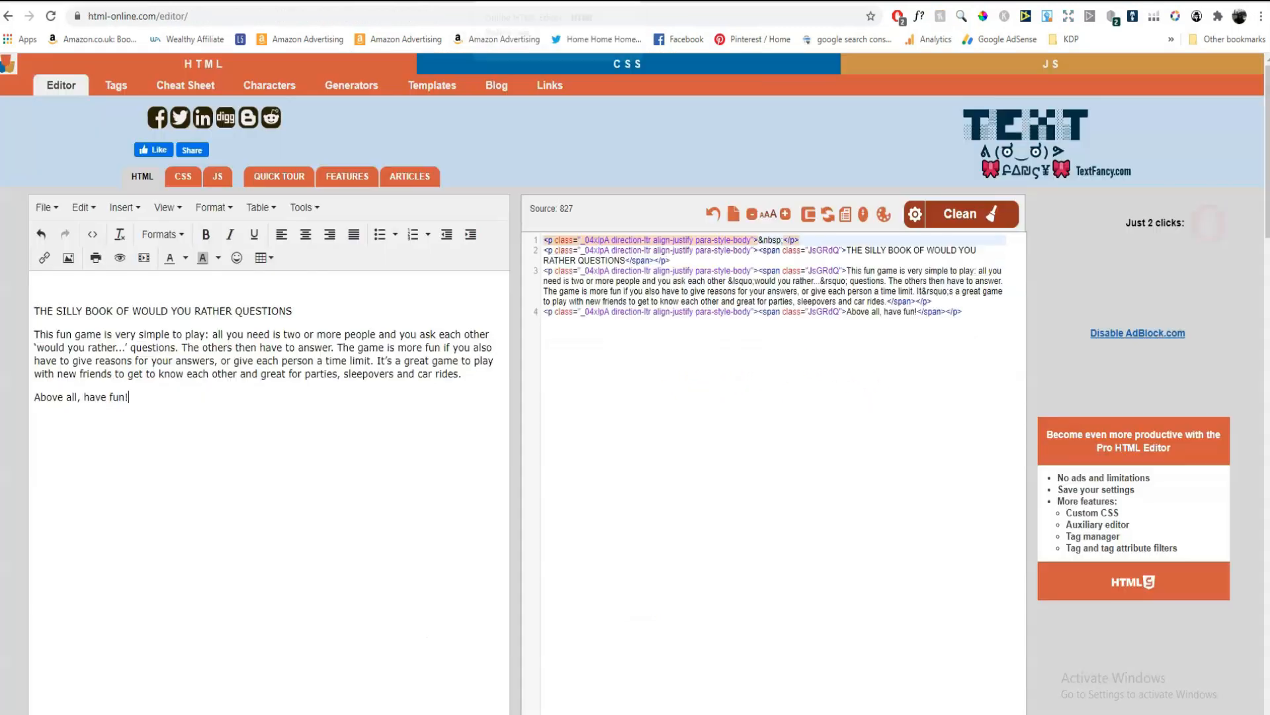
pyautogui.moveTo(961, 311); pyautogui.dragTo(573, 233)
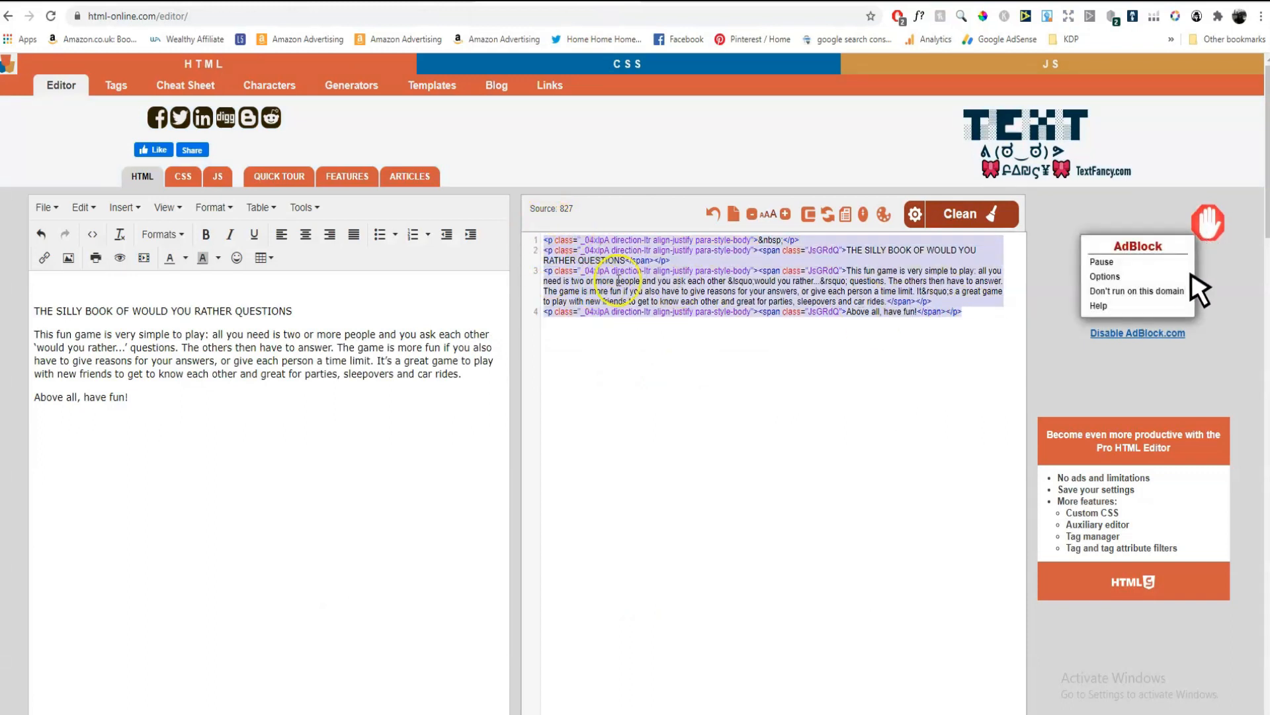
pyautogui.rightClick(618, 283)
pyautogui.click(646, 333)
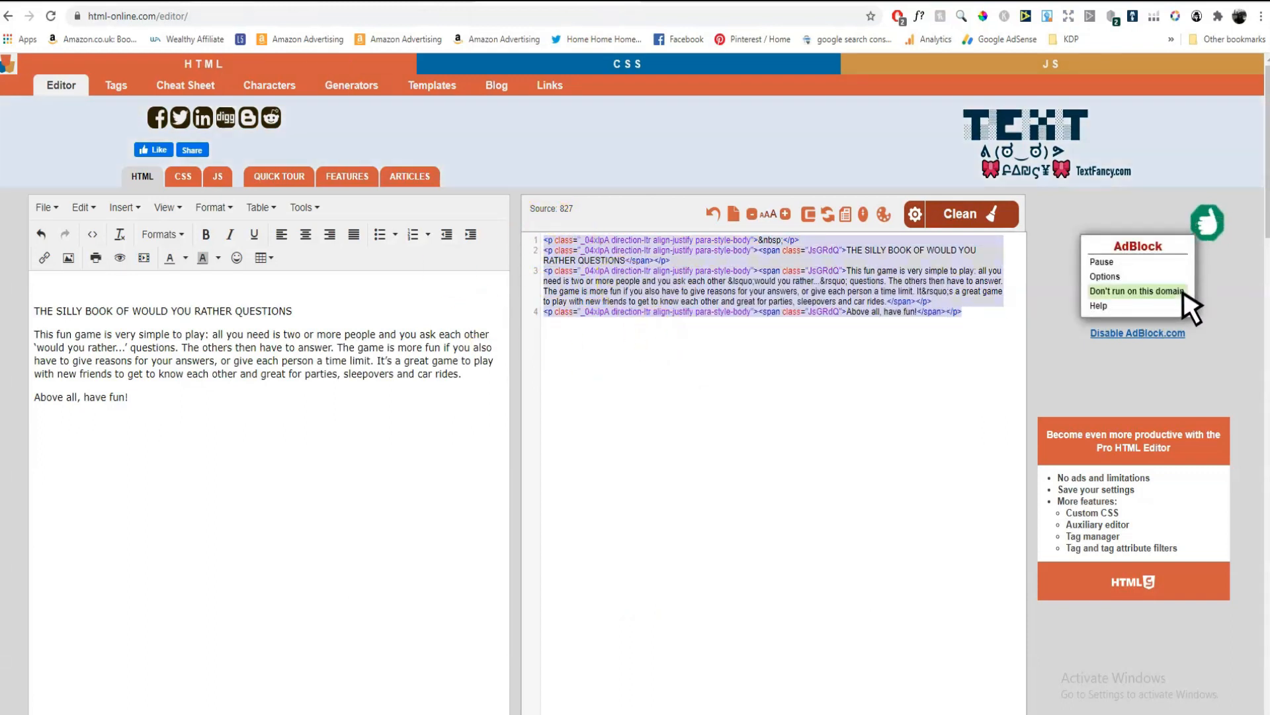
pyautogui.click(516, 1)
pyautogui.click(437, 370)
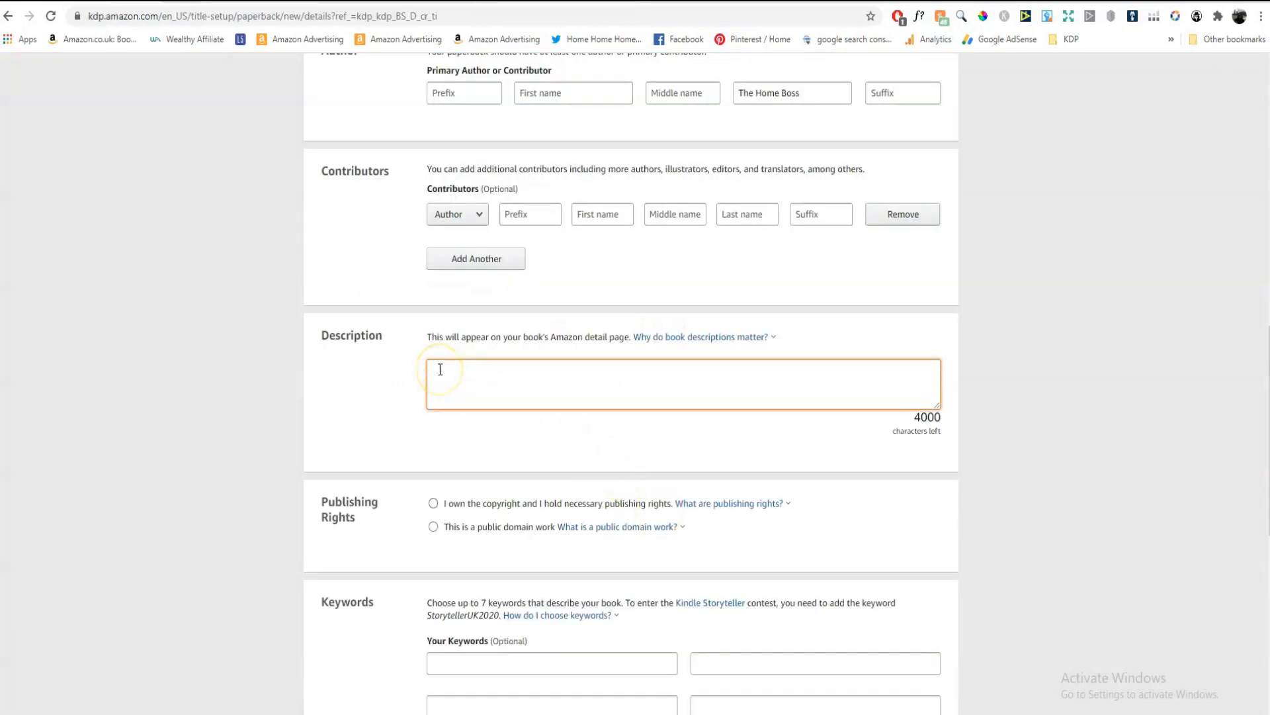
pyautogui.rightClick(438, 371)
pyautogui.click(486, 482)
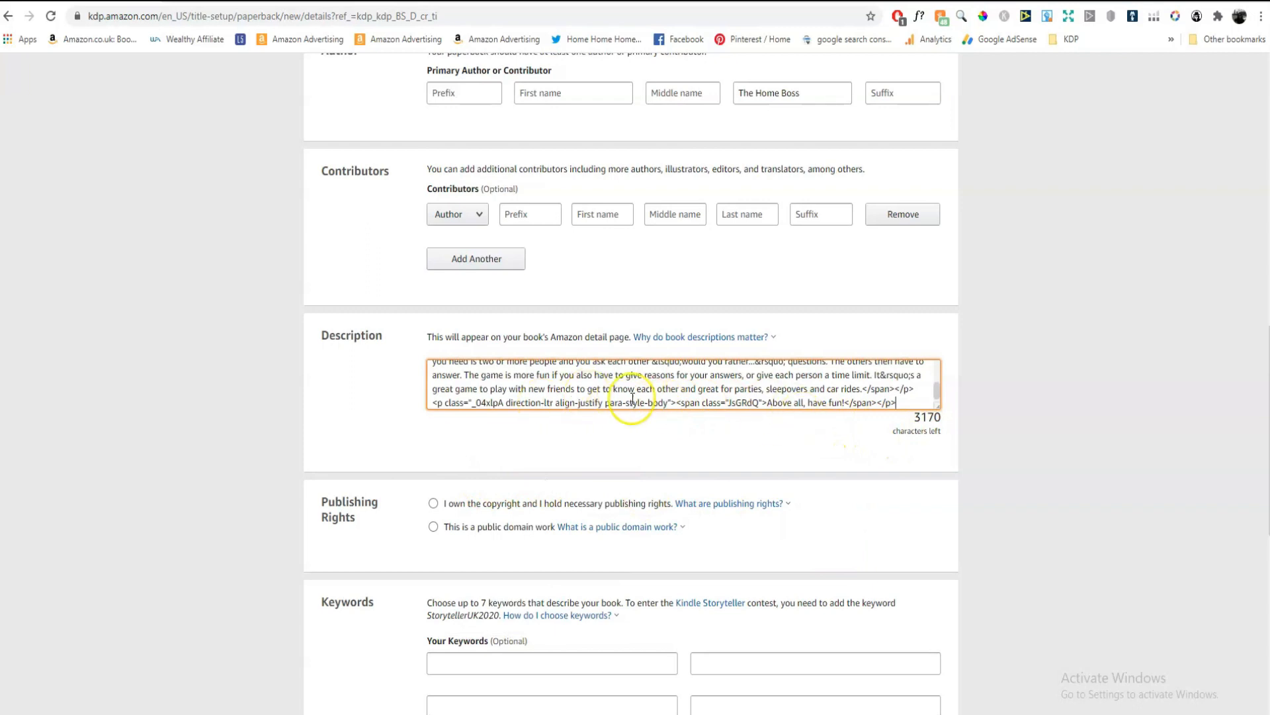
# Make the heading "THE SILLY BOOK OF WOULD YOU RATHER QUESTIONS" bold in the html-online.com editor
pyautogui.click(662, 0)
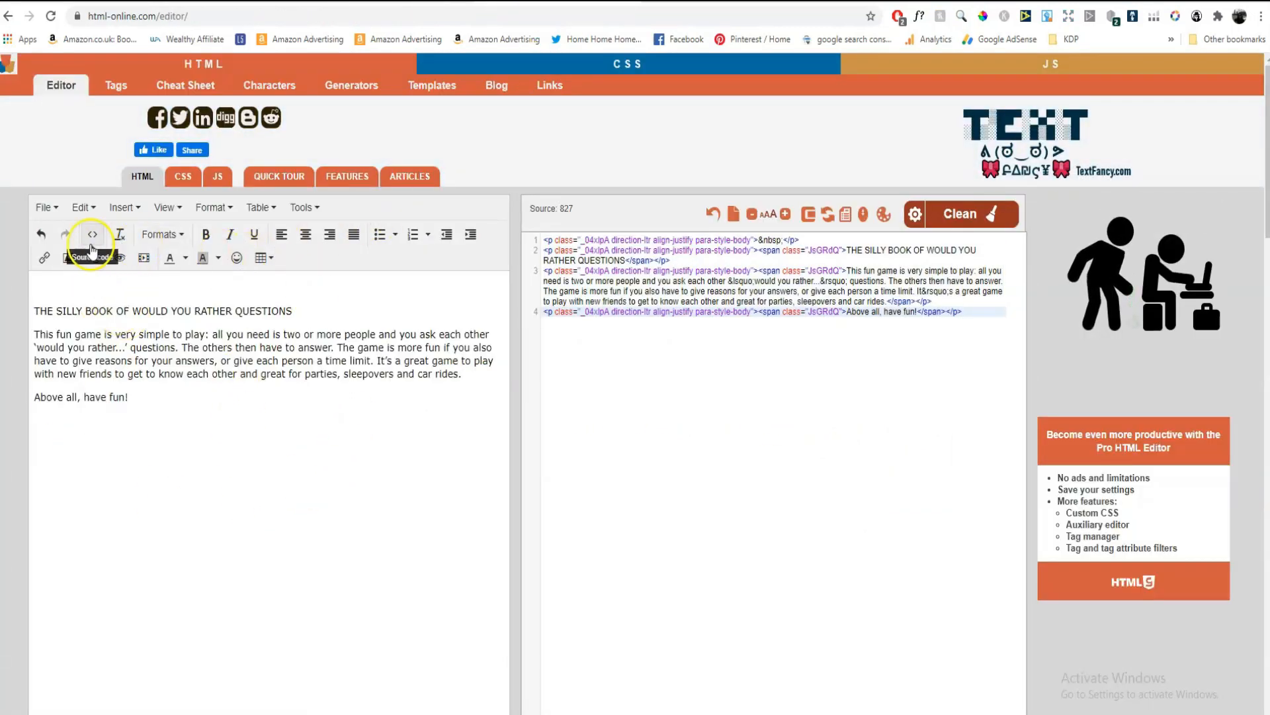
pyautogui.moveTo(293, 311); pyautogui.dragTo(33, 311)
pyautogui.click(198, 235)
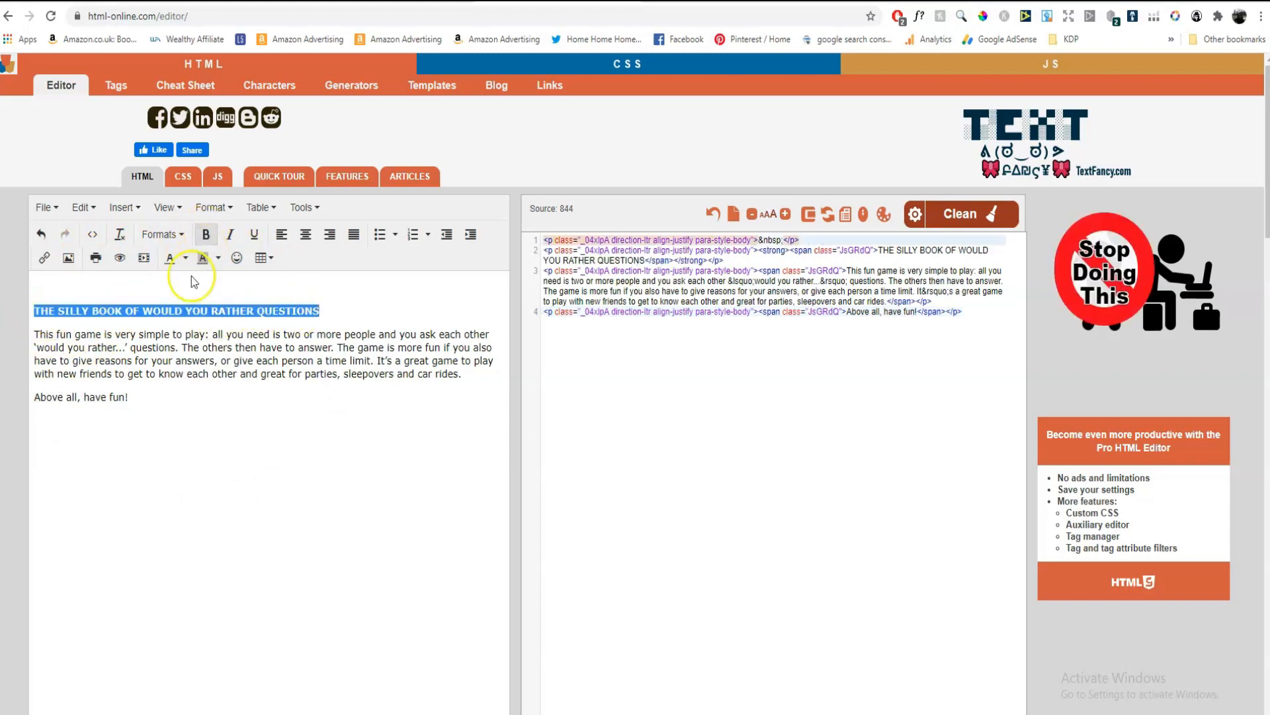
pyautogui.click(255, 439)
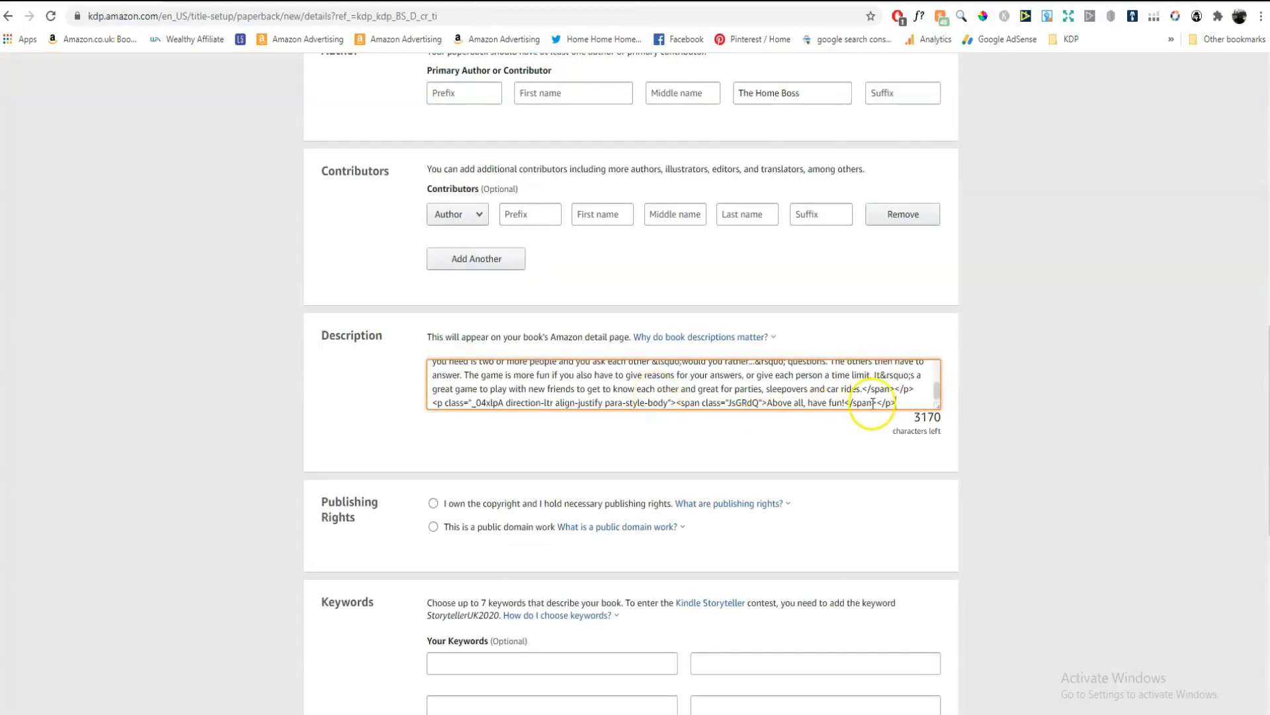
# Clear the paperback's Description field and replace its content with the updated HTML source copied from the html-online.com editor
pyautogui.moveTo(923, 405); pyautogui.dragTo(341, 312)
pyautogui.press('BackSpace')
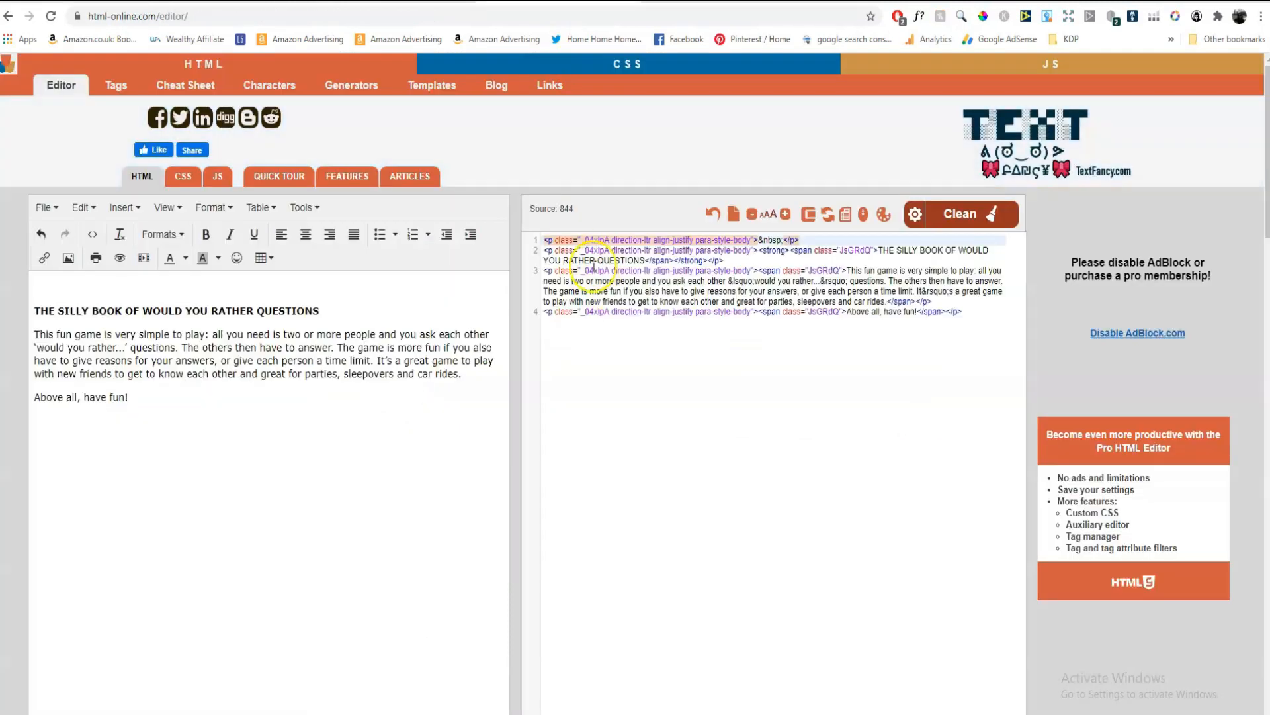
pyautogui.moveTo(963, 311); pyautogui.dragTo(513, 223)
pyautogui.rightClick(713, 284)
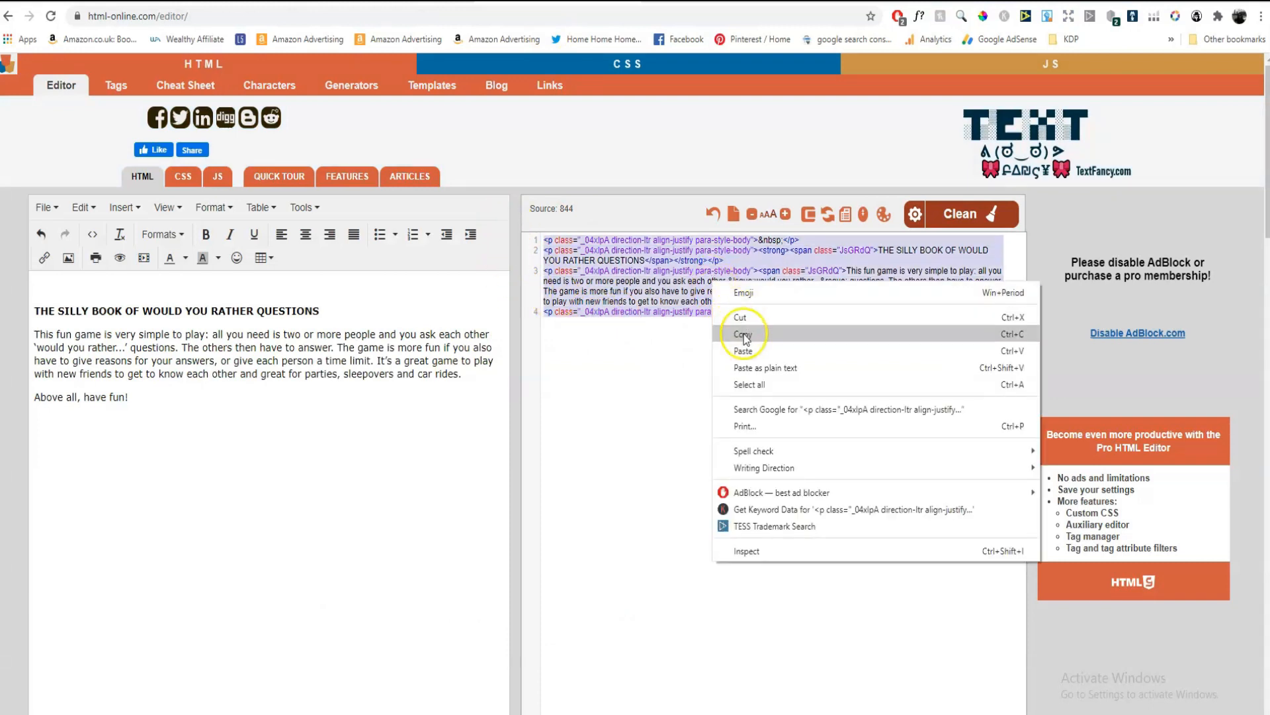
pyautogui.click(741, 334)
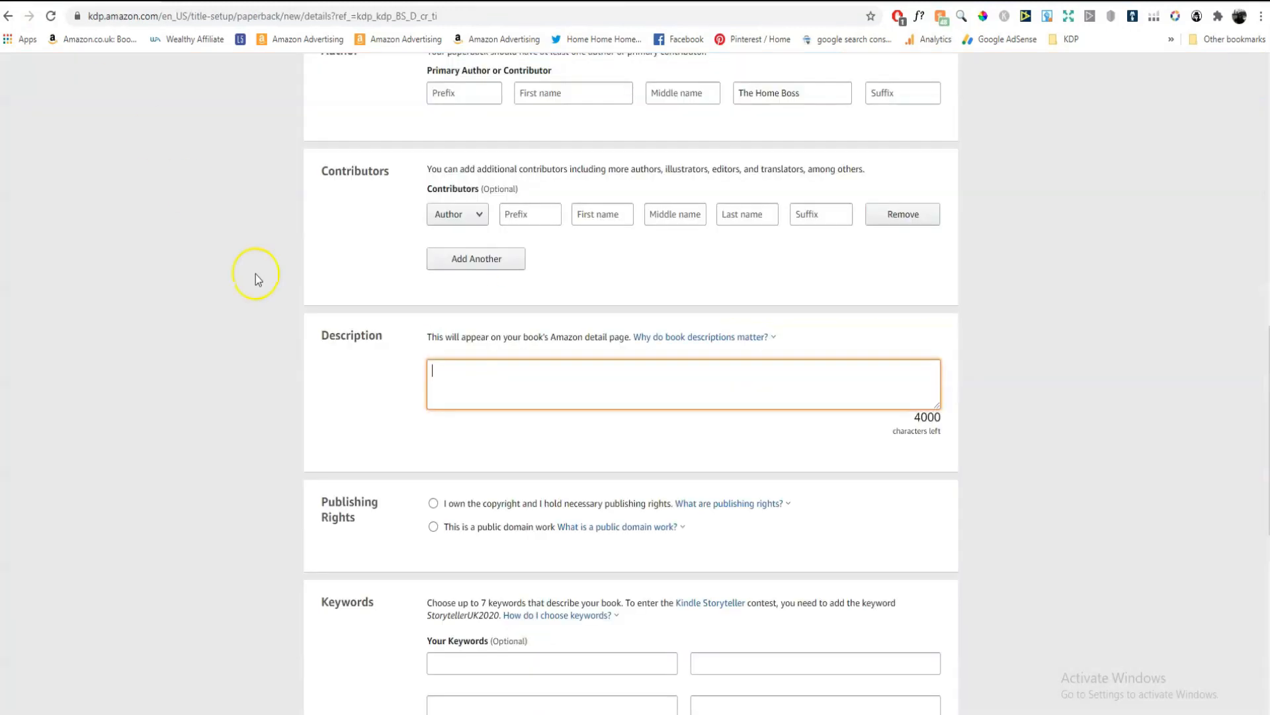
pyautogui.rightClick(438, 372)
pyautogui.click(471, 487)
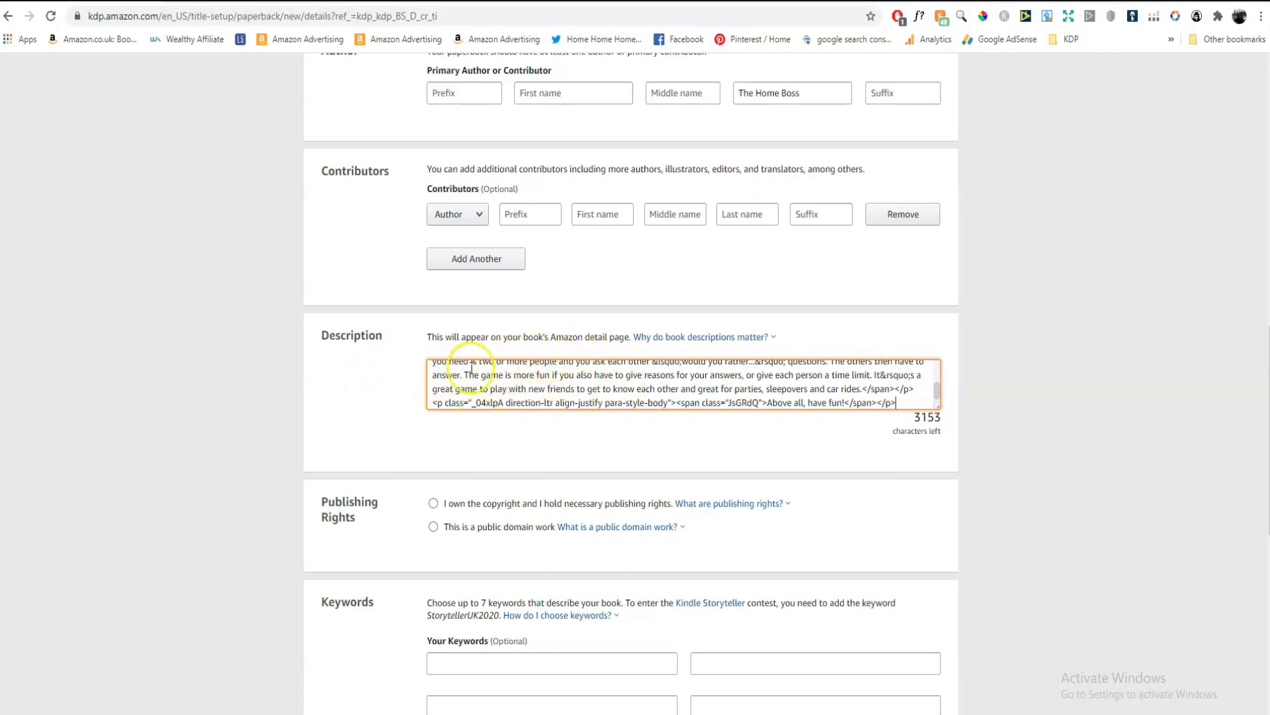
# Set the publishing rights to owning the copyright and holding the necessary publishing rights
pyautogui.scroll(-1, 329, 483)
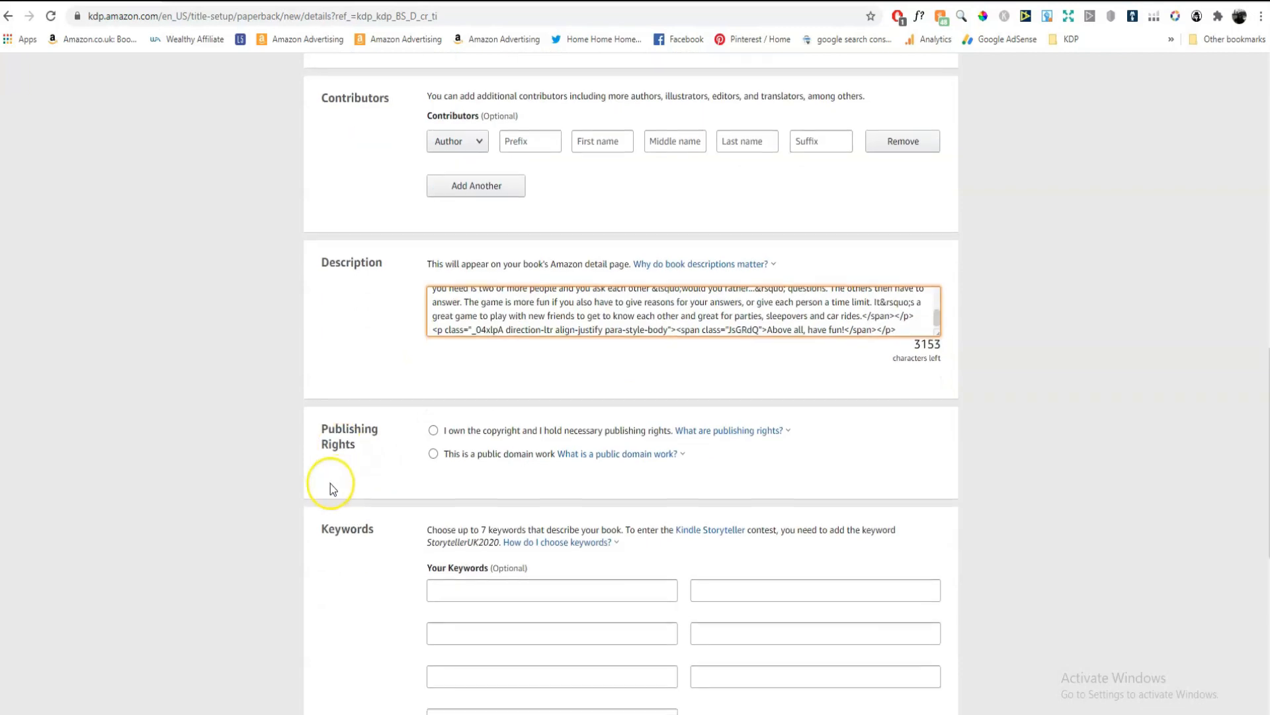
pyautogui.click(433, 432)
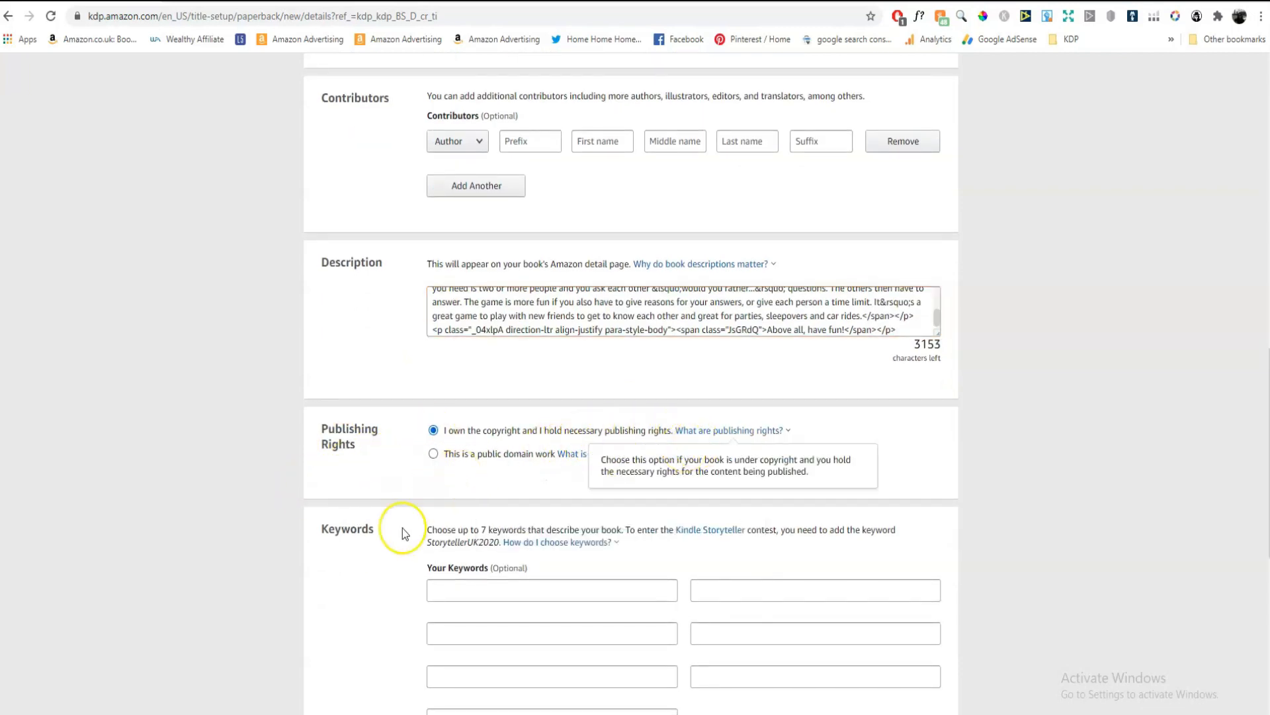
pyautogui.scroll(-1, 344, 507)
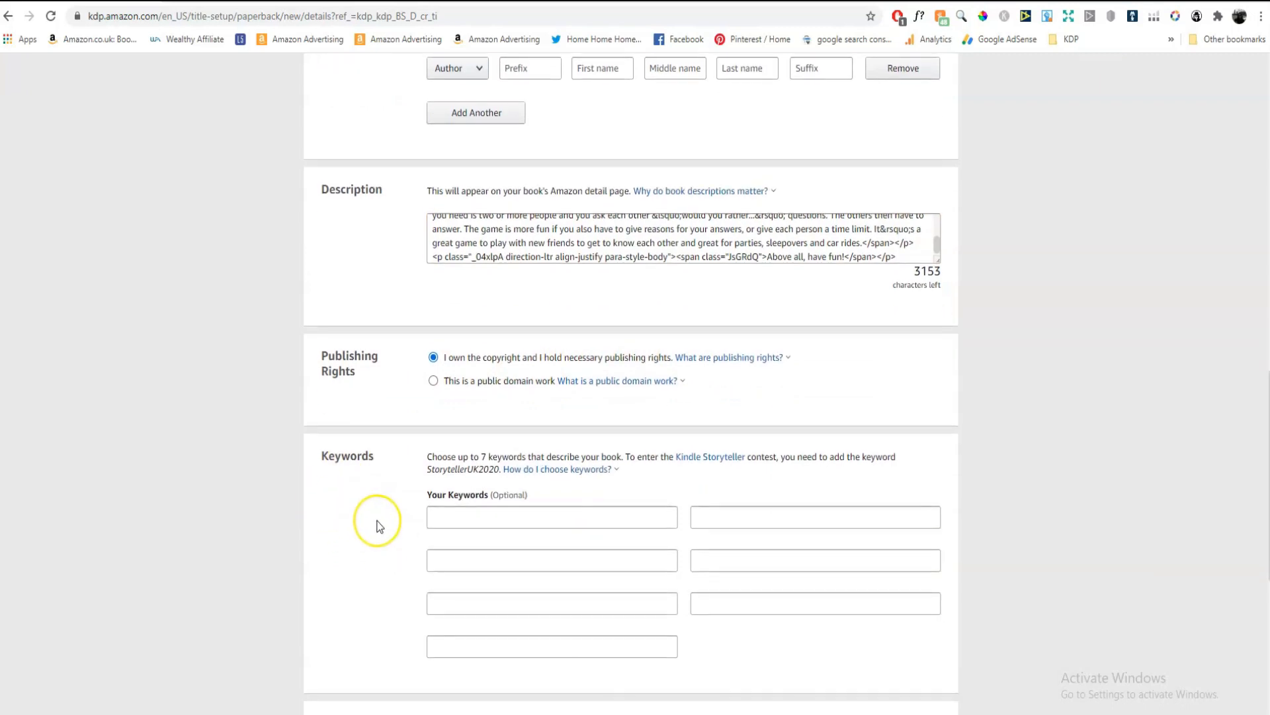
pyautogui.scroll(-1, 374, 523)
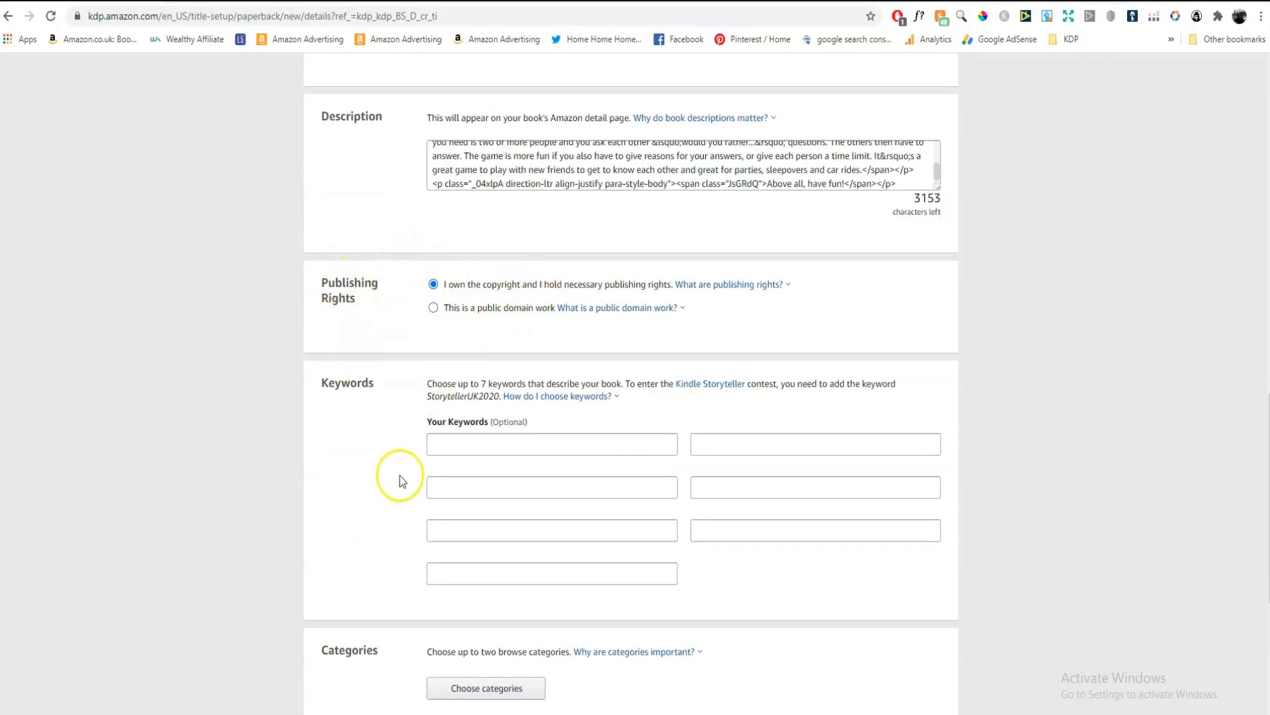
# Consult the guidance on choosing keywords and review the Keywords, Categories and Adult Content sections
pyautogui.scroll(-2, 400, 471)
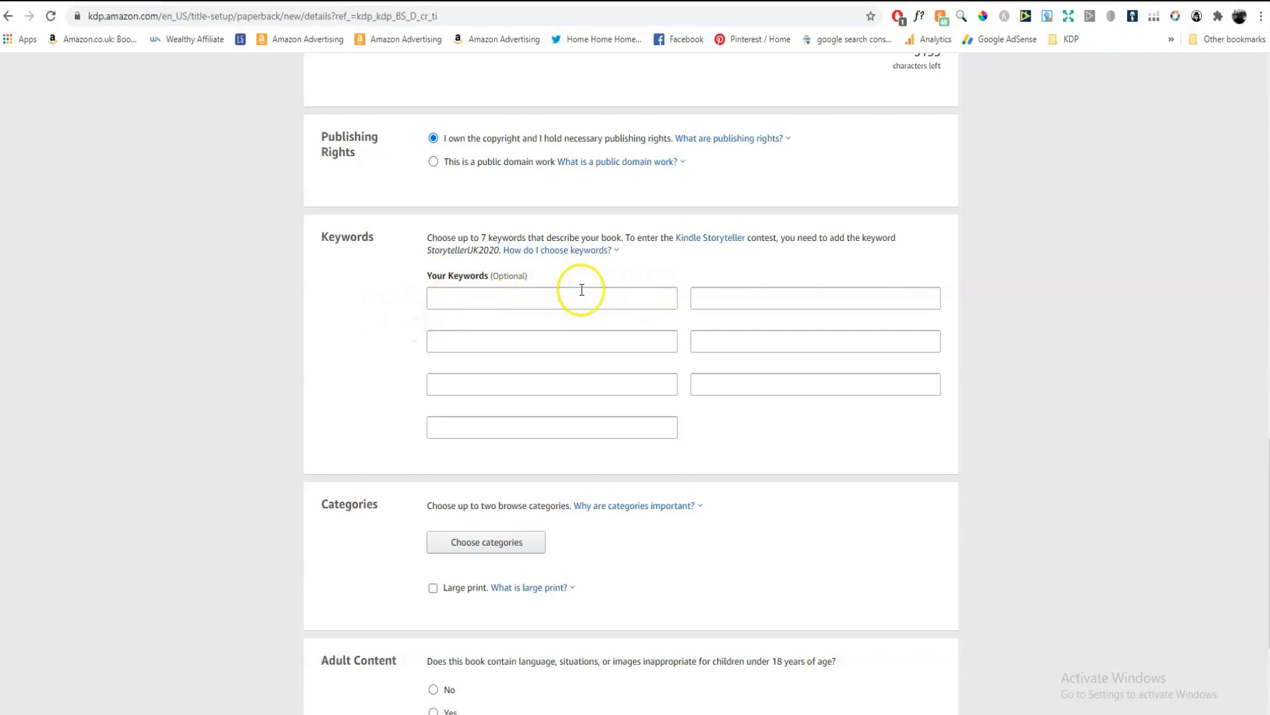
pyautogui.click(616, 253)
pyautogui.click(756, 273)
pyautogui.click(701, 343)
pyautogui.scroll(-1, 414, 459)
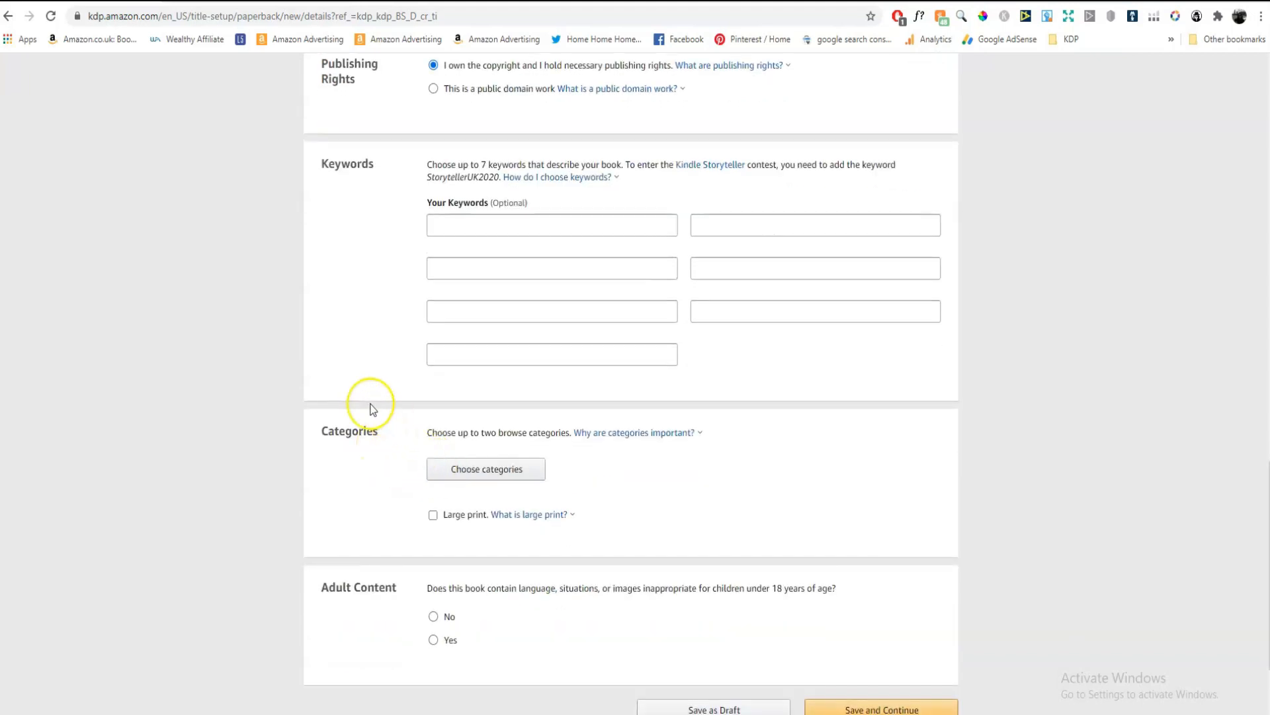
pyautogui.scroll(-2, 384, 371)
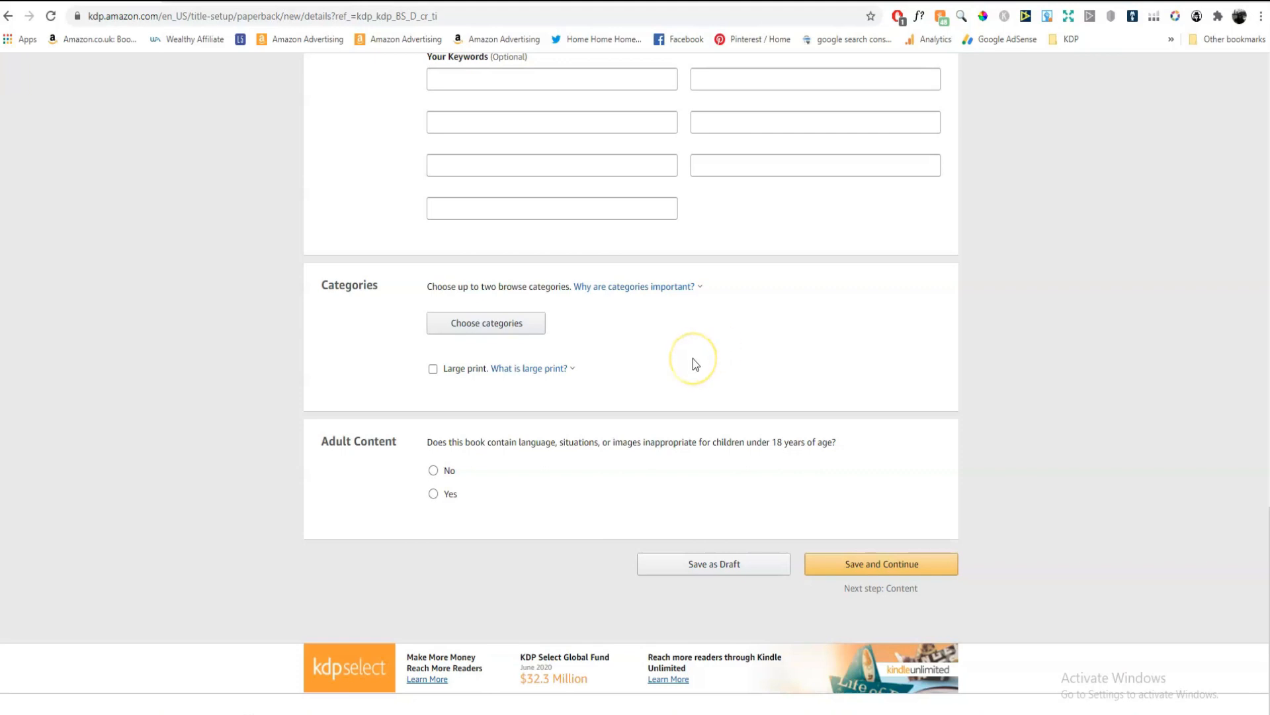
pyautogui.scroll(3, 662, 265)
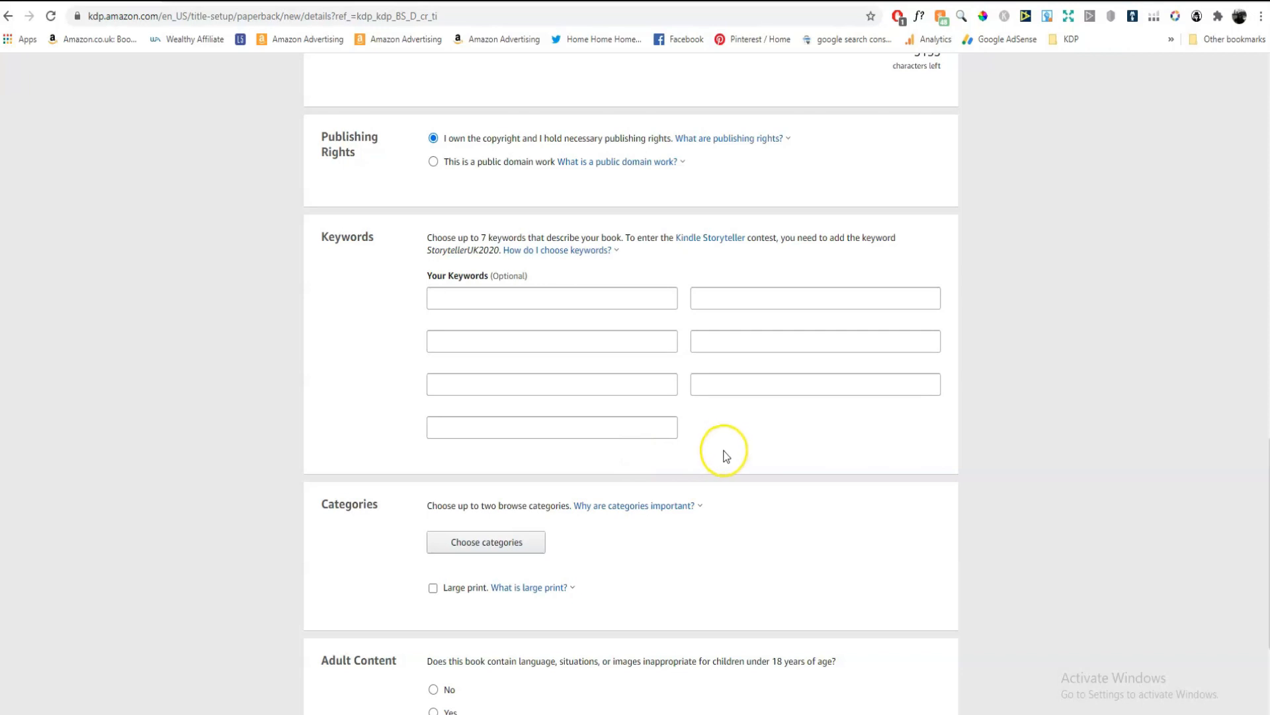
pyautogui.scroll(-2, 726, 414)
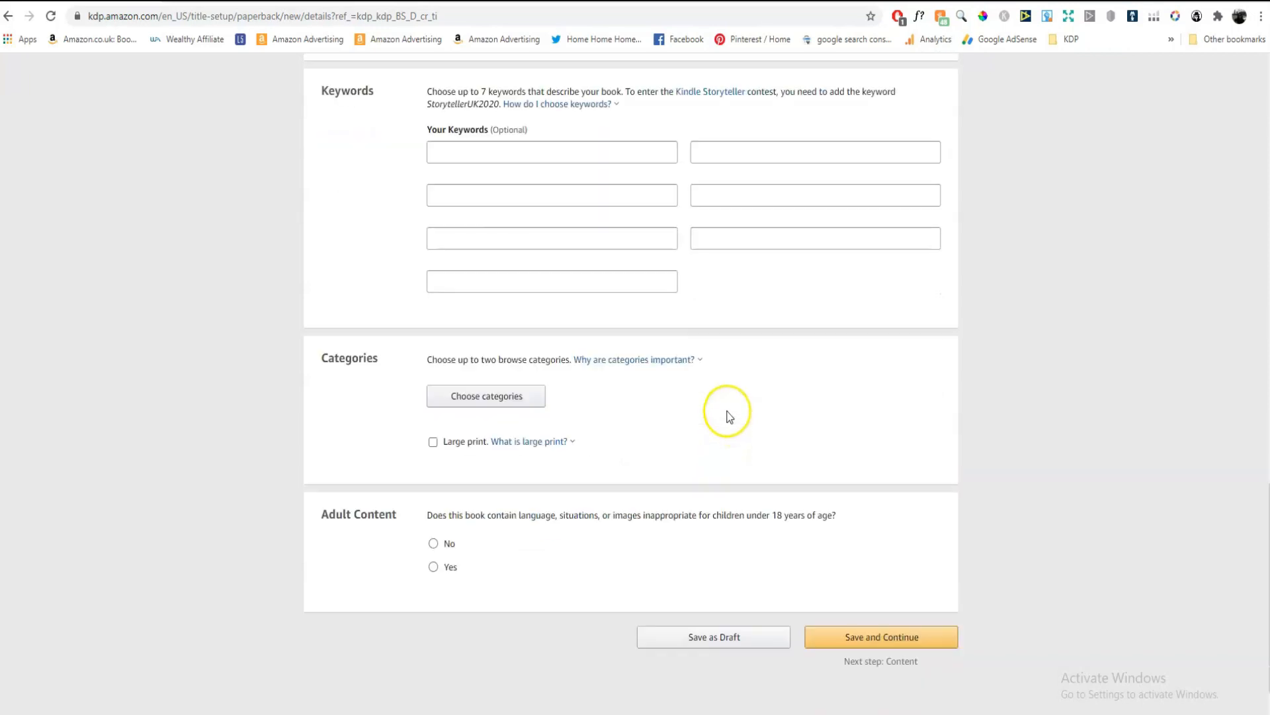
# Select Juvenile Nonfiction > Activity Books as the paperback's first browse category and save the choice
pyautogui.scroll(-2, 730, 415)
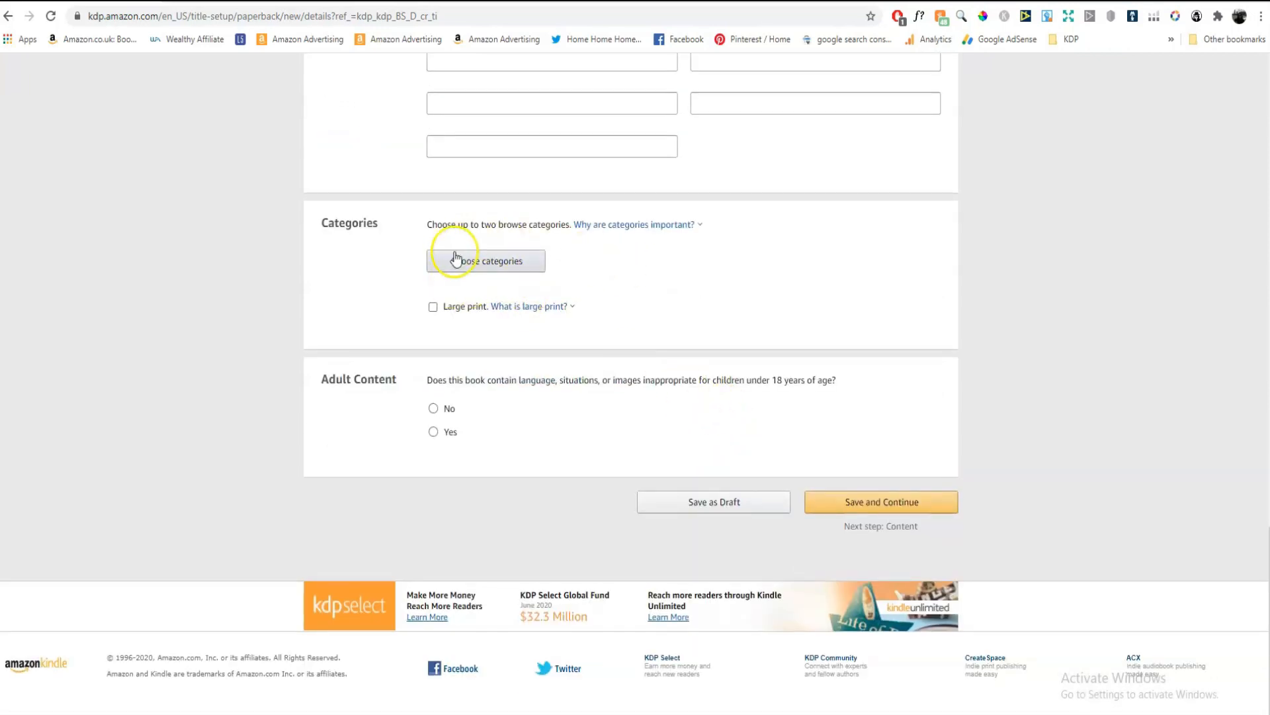
pyautogui.click(508, 269)
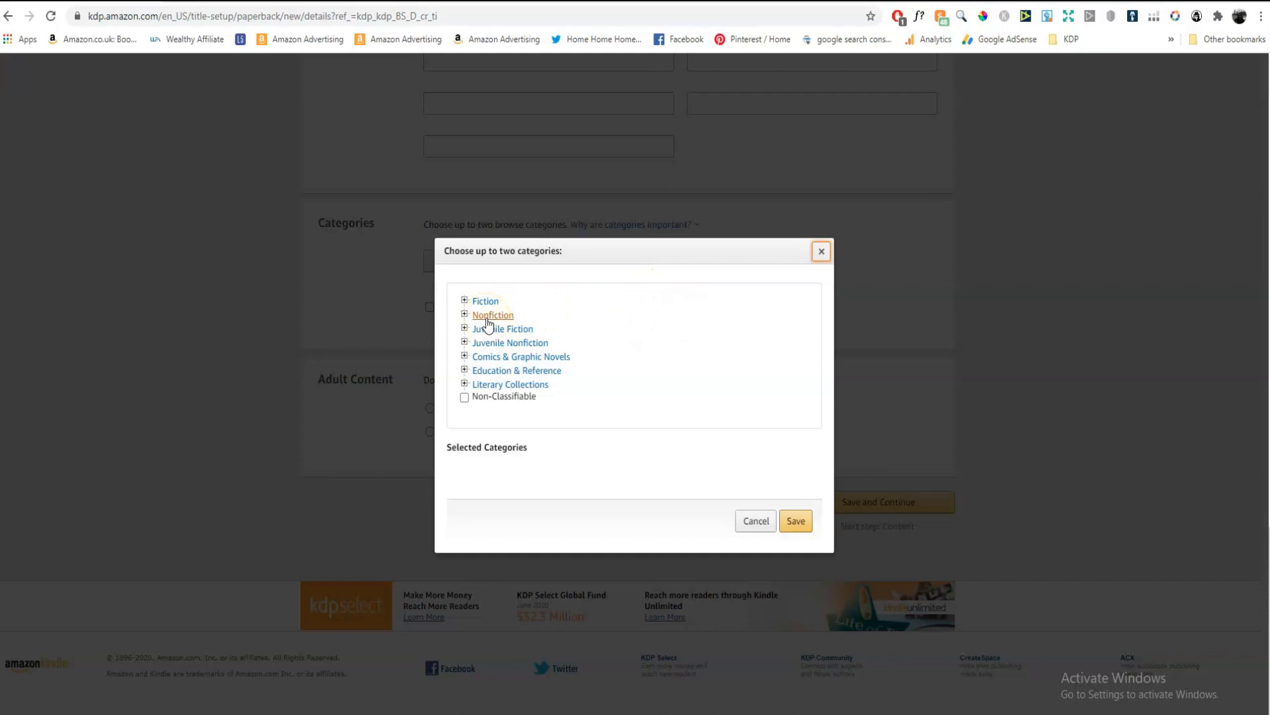
pyautogui.click(491, 315)
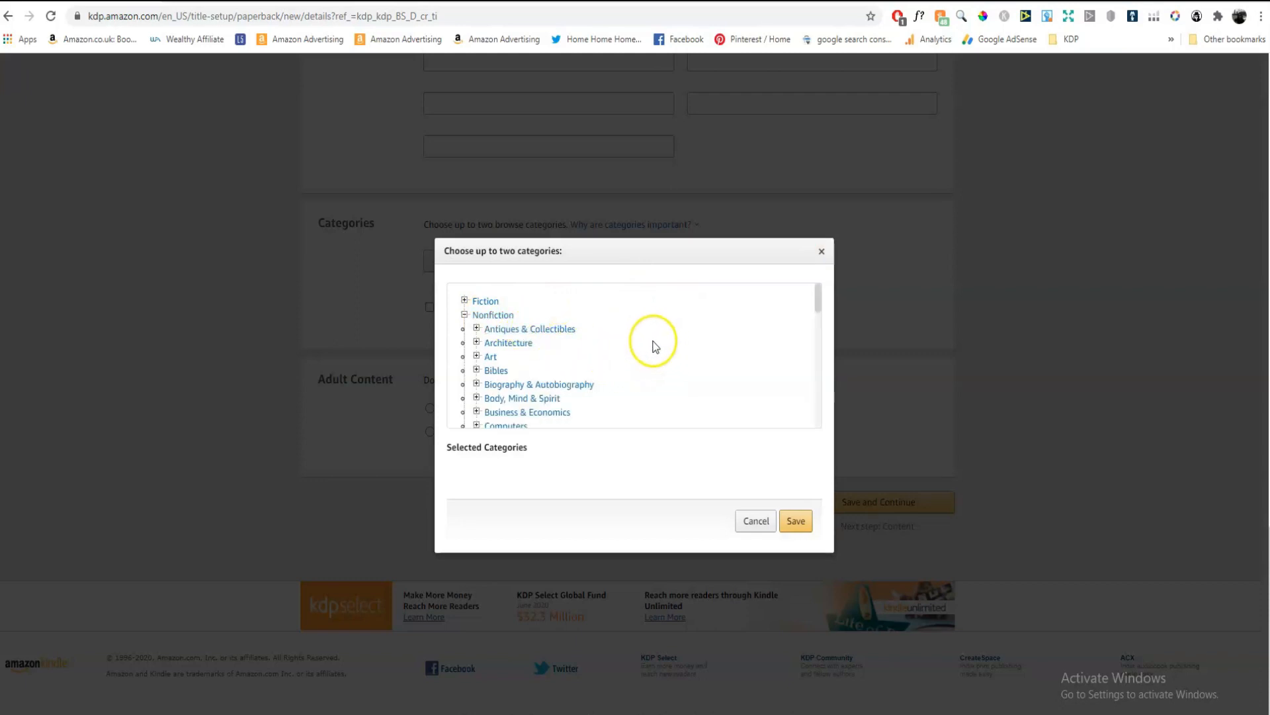
pyautogui.scroll(-1, 635, 351)
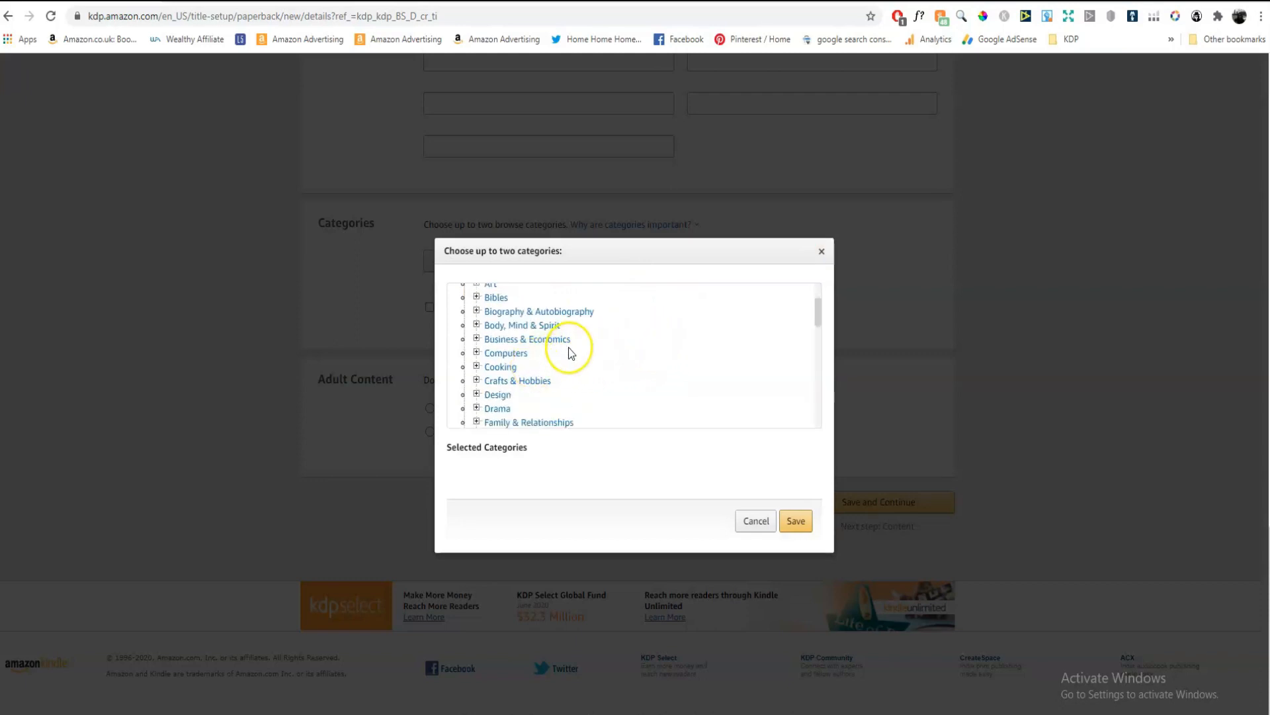
pyautogui.scroll(-3, 569, 353)
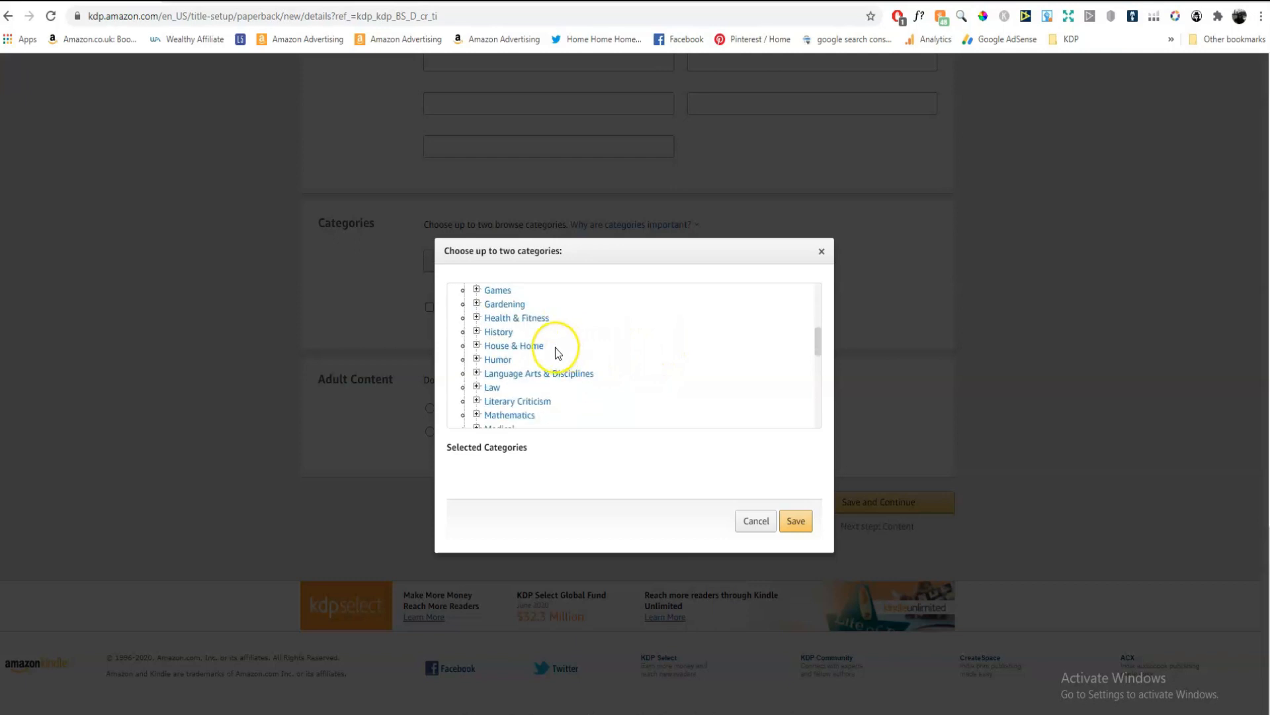
pyautogui.scroll(-1, 557, 352)
pyautogui.scroll(-4, 522, 356)
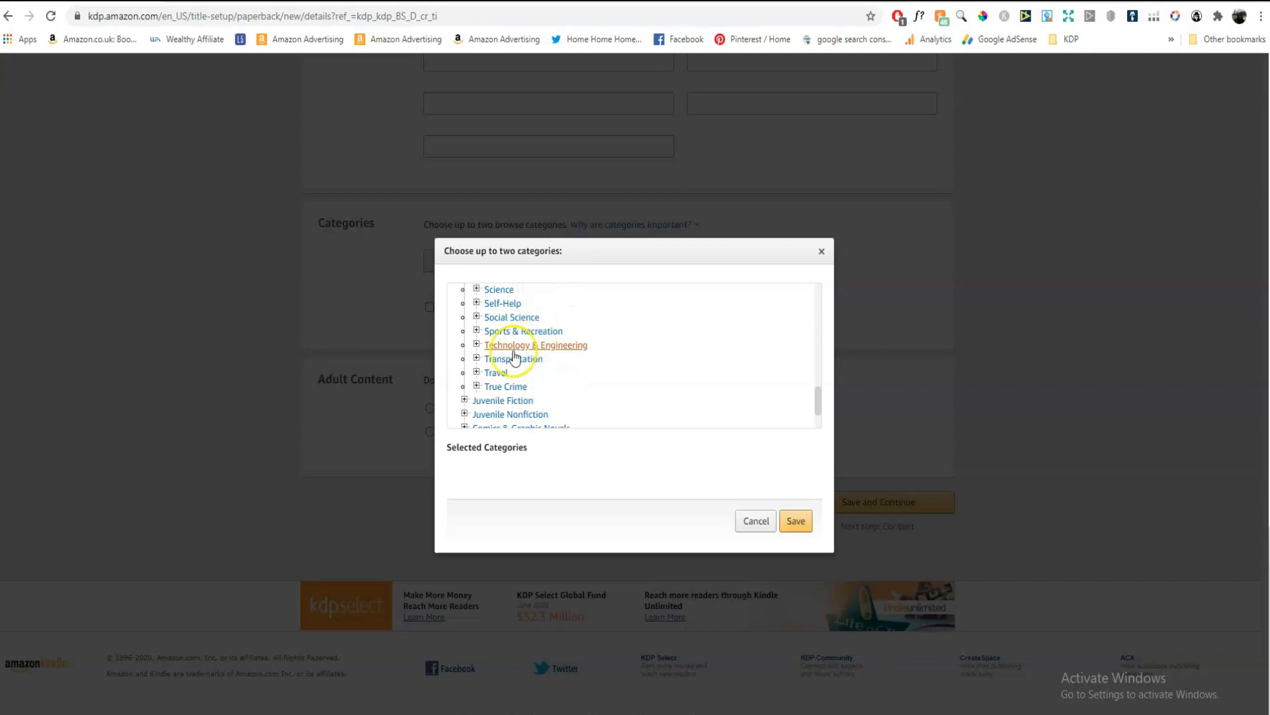
pyautogui.scroll(-1, 533, 354)
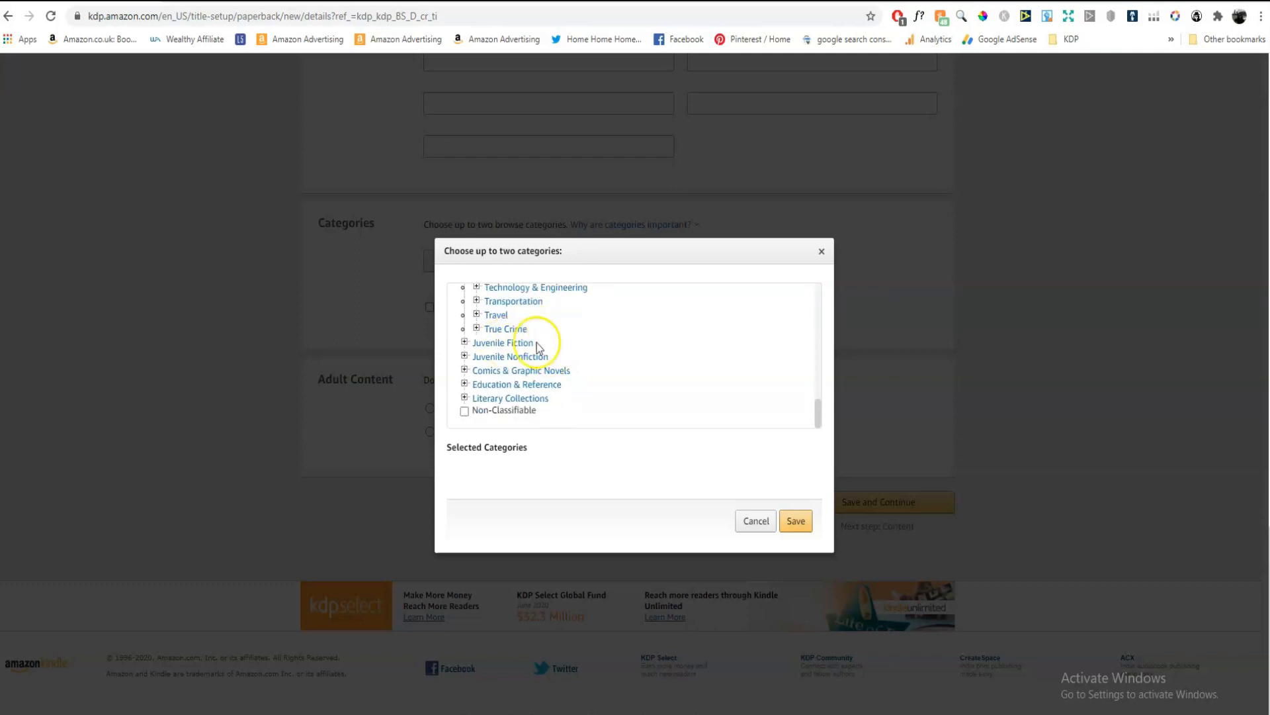
pyautogui.click(507, 358)
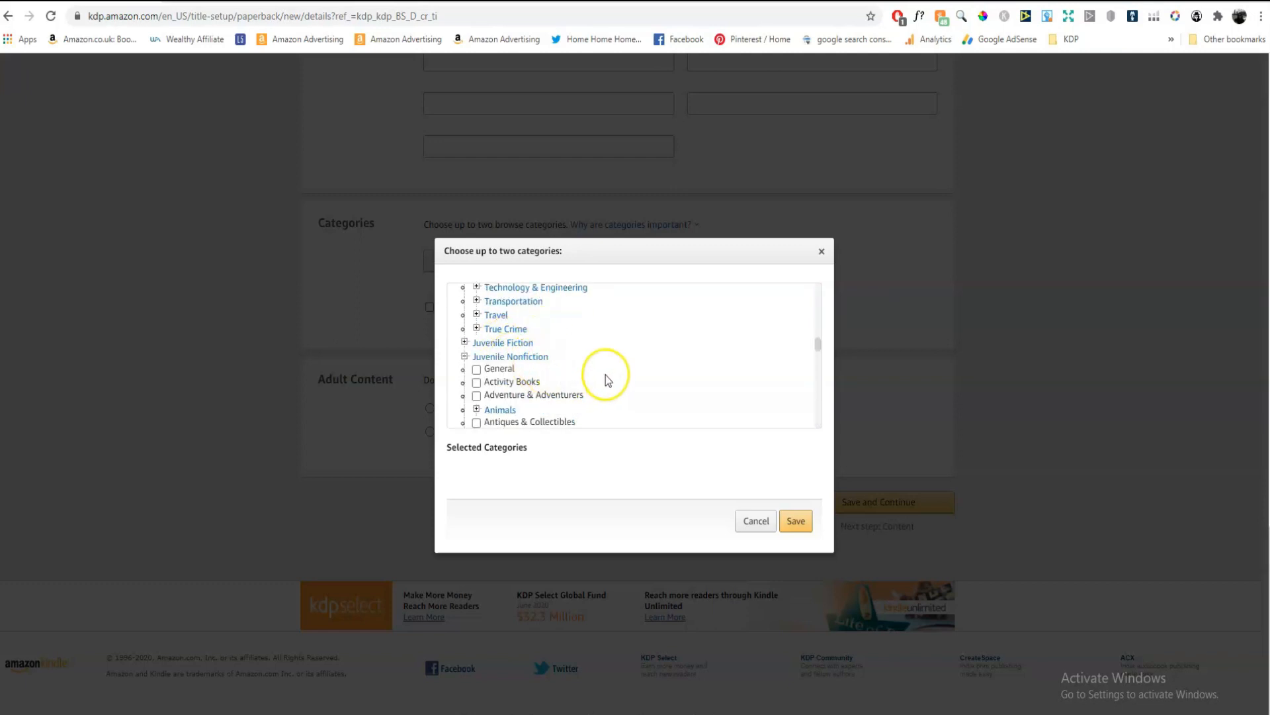
pyautogui.click(499, 384)
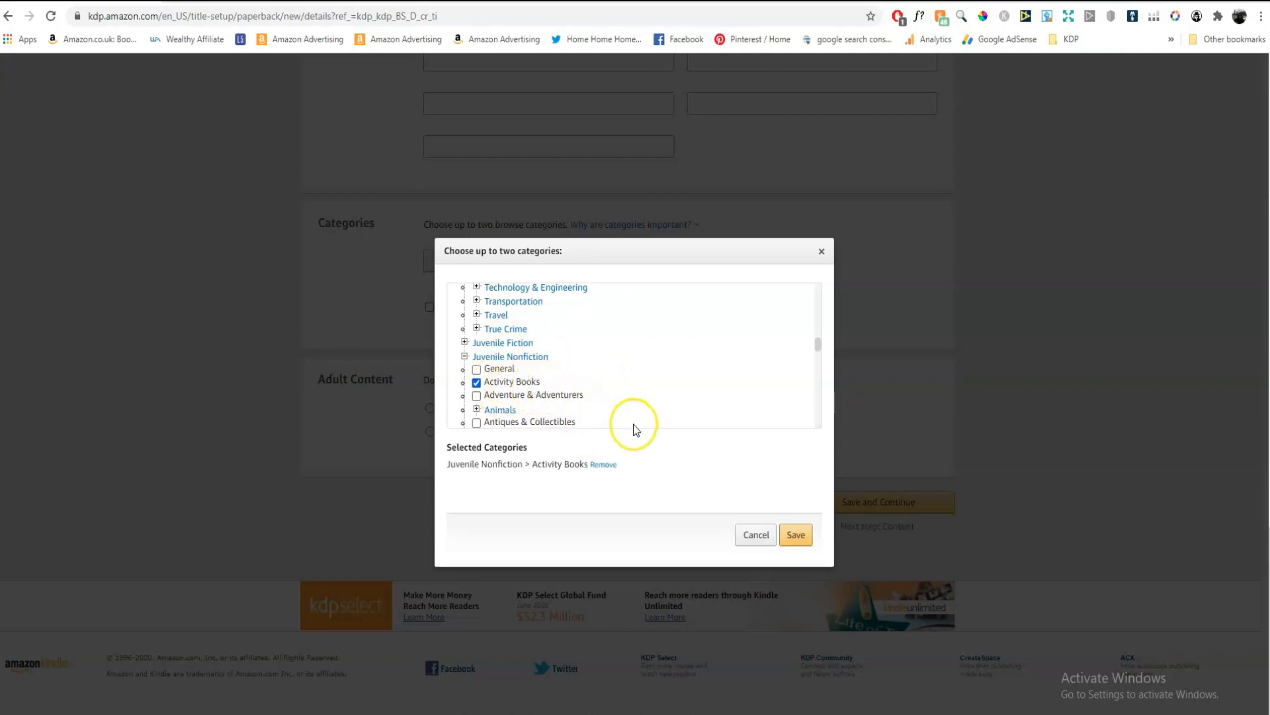
pyautogui.click(796, 535)
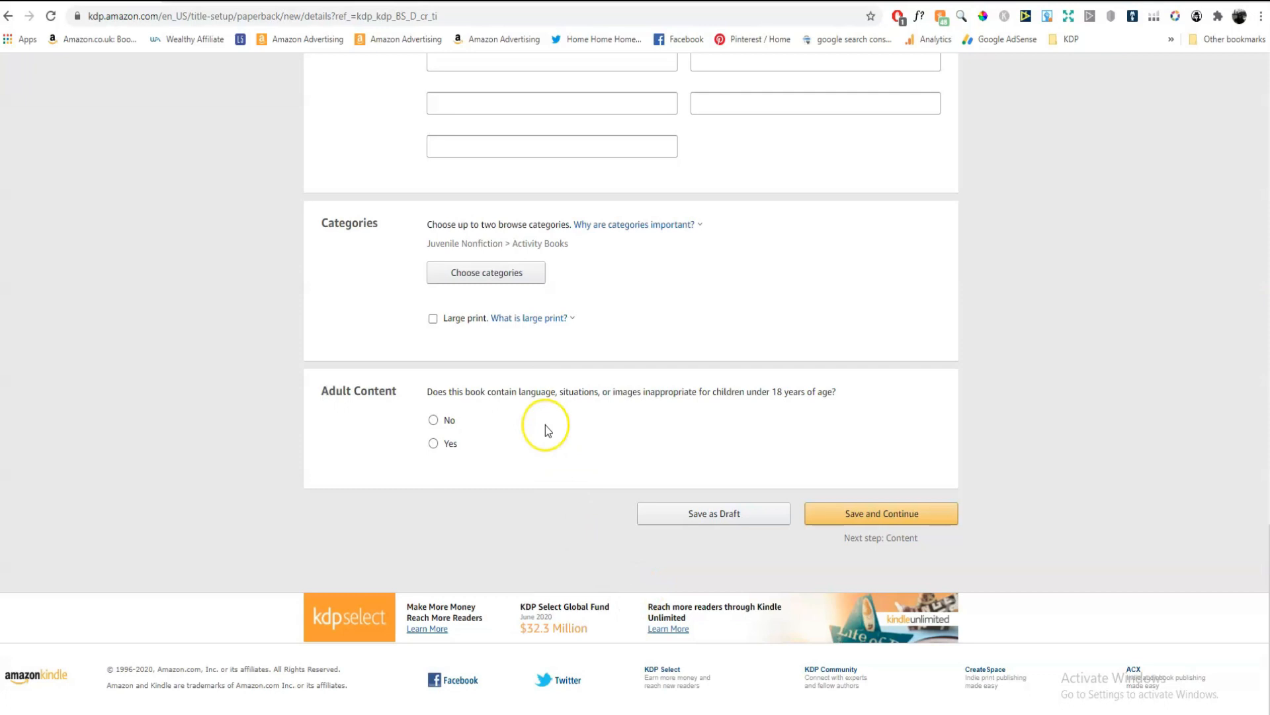
# Add Juvenile Nonfiction > Games & Activities > Questions & Answers as the second browse category and save the selection
pyautogui.click(488, 276)
pyautogui.scroll(-1, 558, 393)
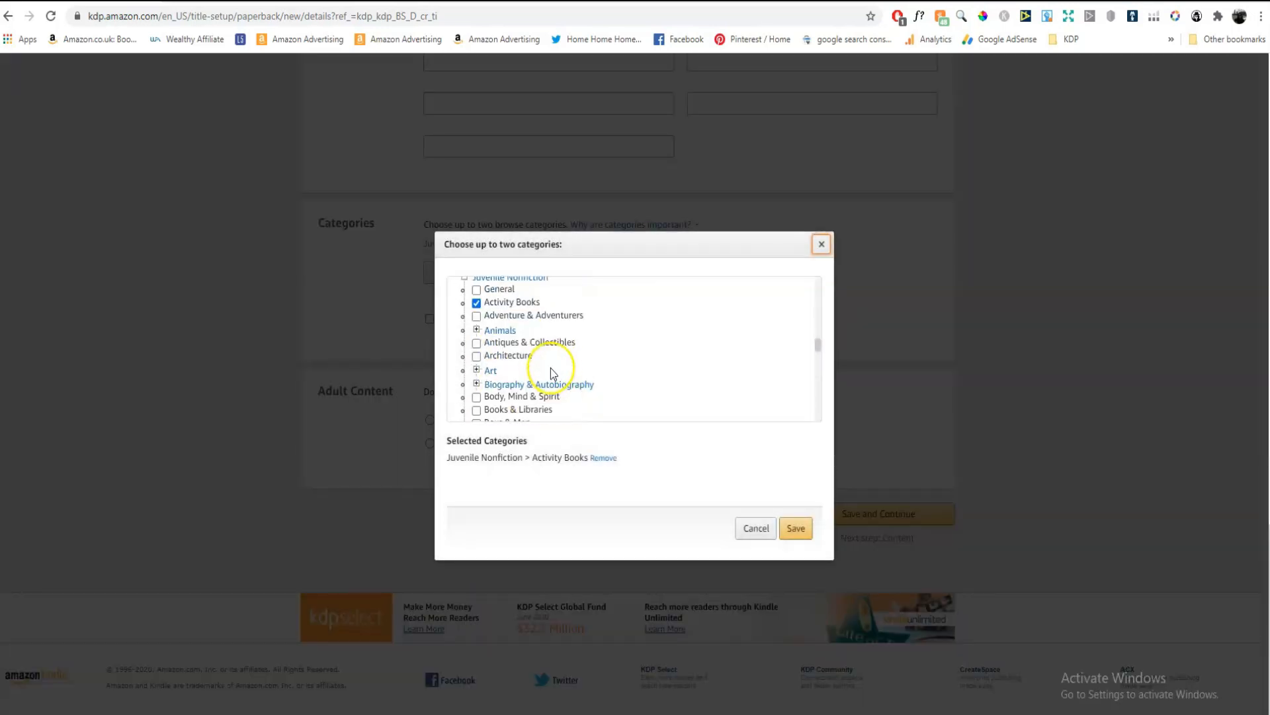
pyautogui.scroll(-3, 562, 361)
pyautogui.scroll(2, 570, 362)
pyautogui.scroll(-1, 571, 351)
pyautogui.scroll(-3, 571, 349)
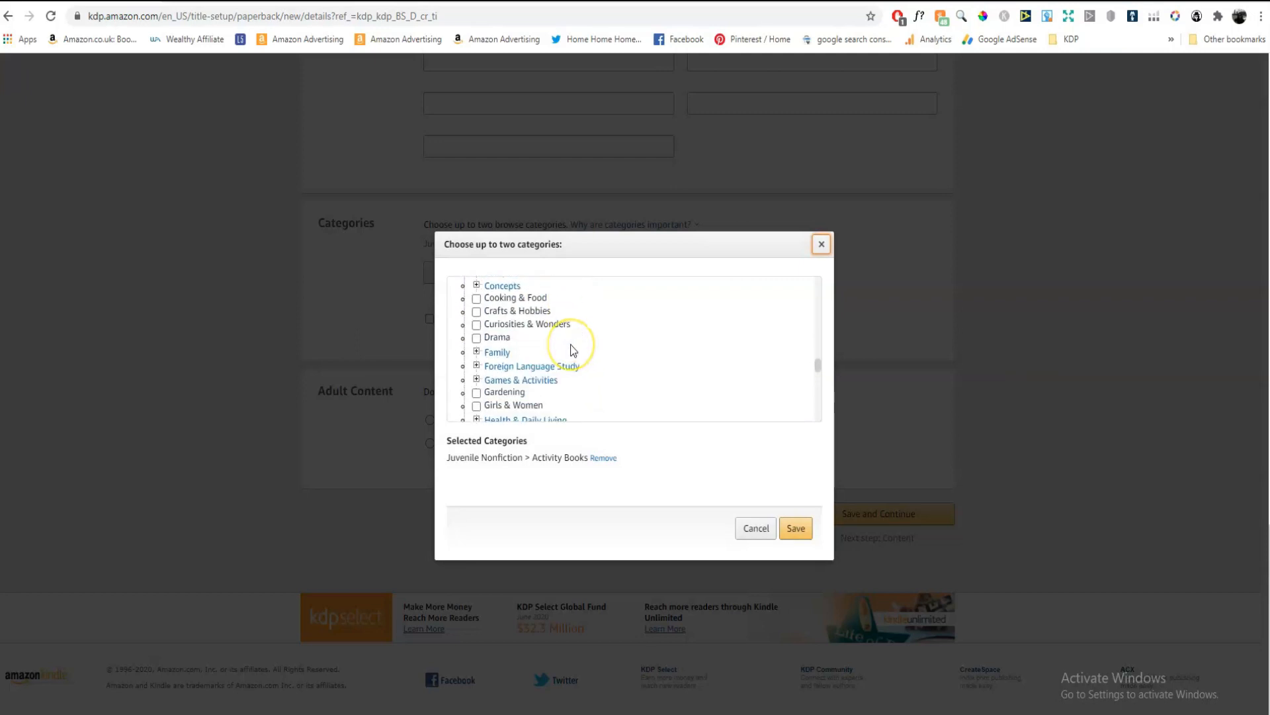
pyautogui.scroll(1, 557, 342)
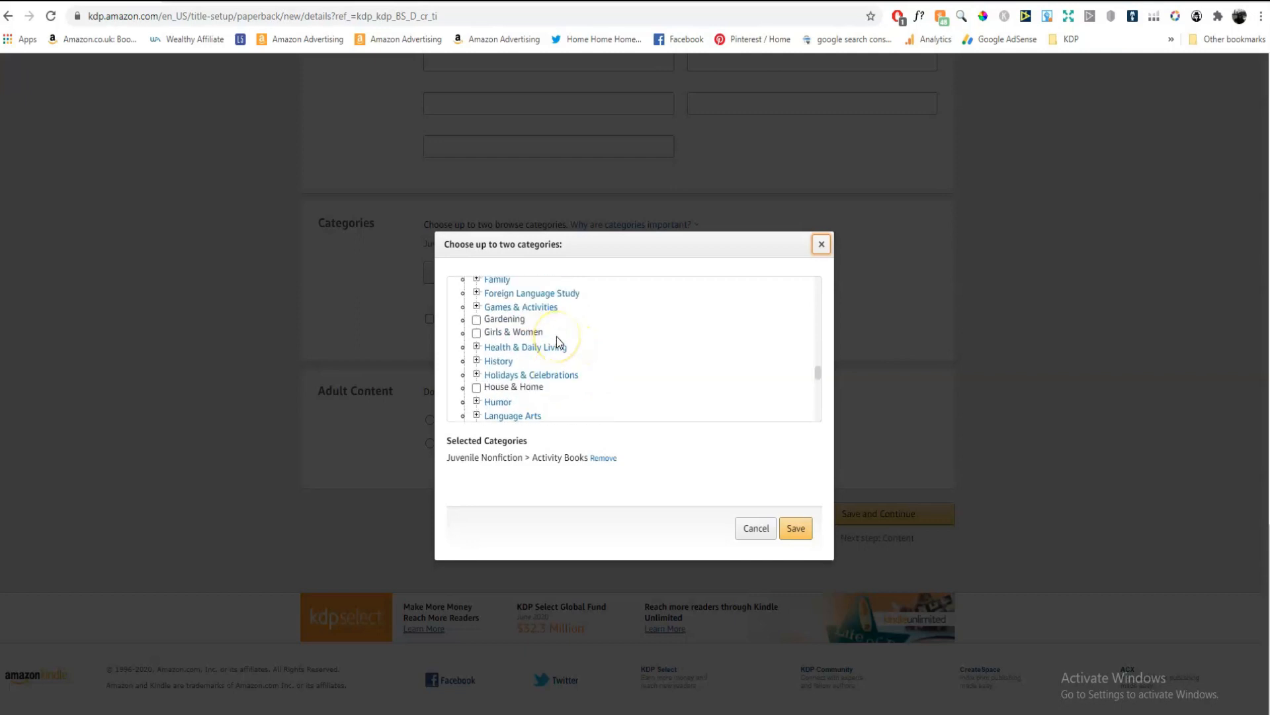
pyautogui.click(477, 307)
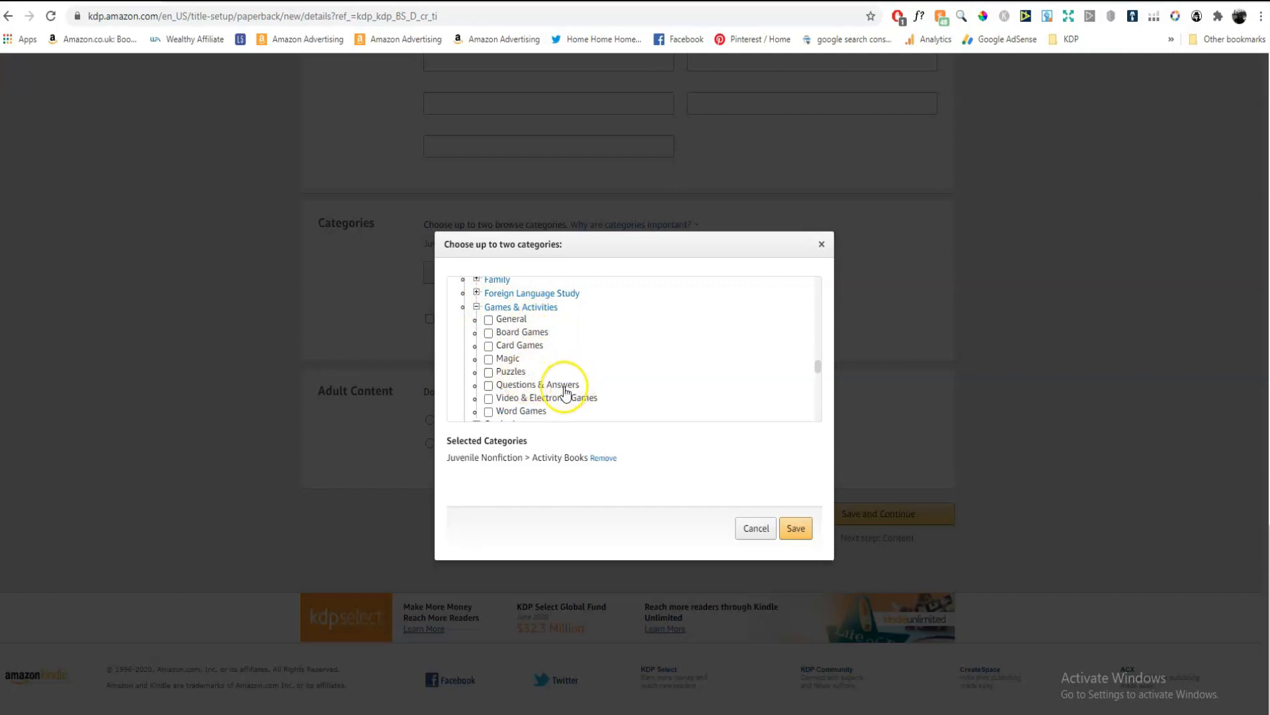
pyautogui.click(489, 385)
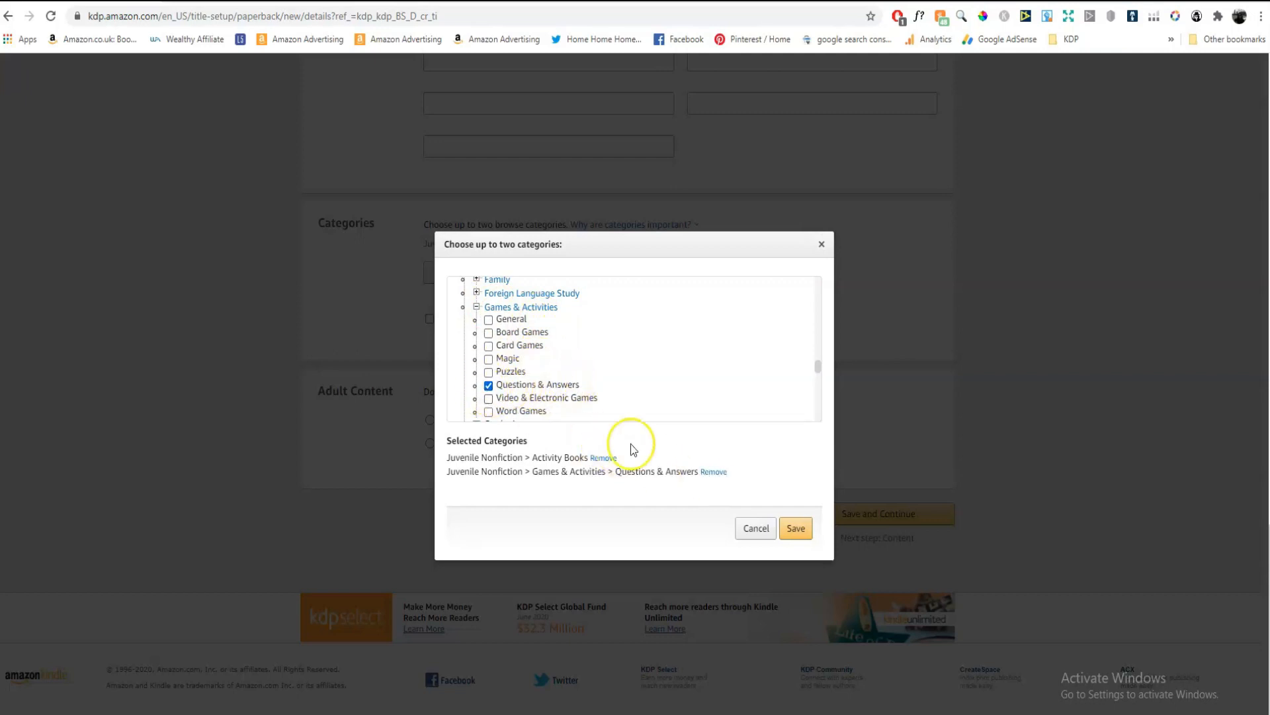
pyautogui.click(796, 528)
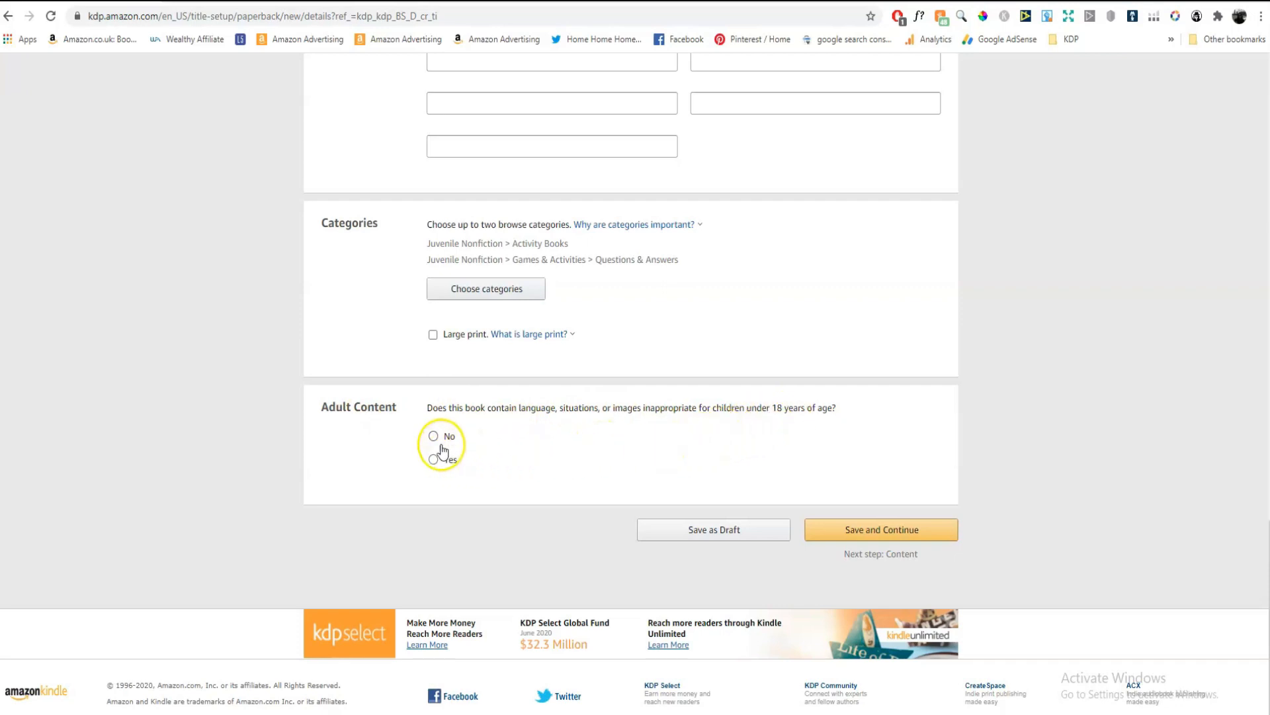
# Save the paperback details, continue to the content page and assign the book a free KDP ISBN
pyautogui.click(873, 532)
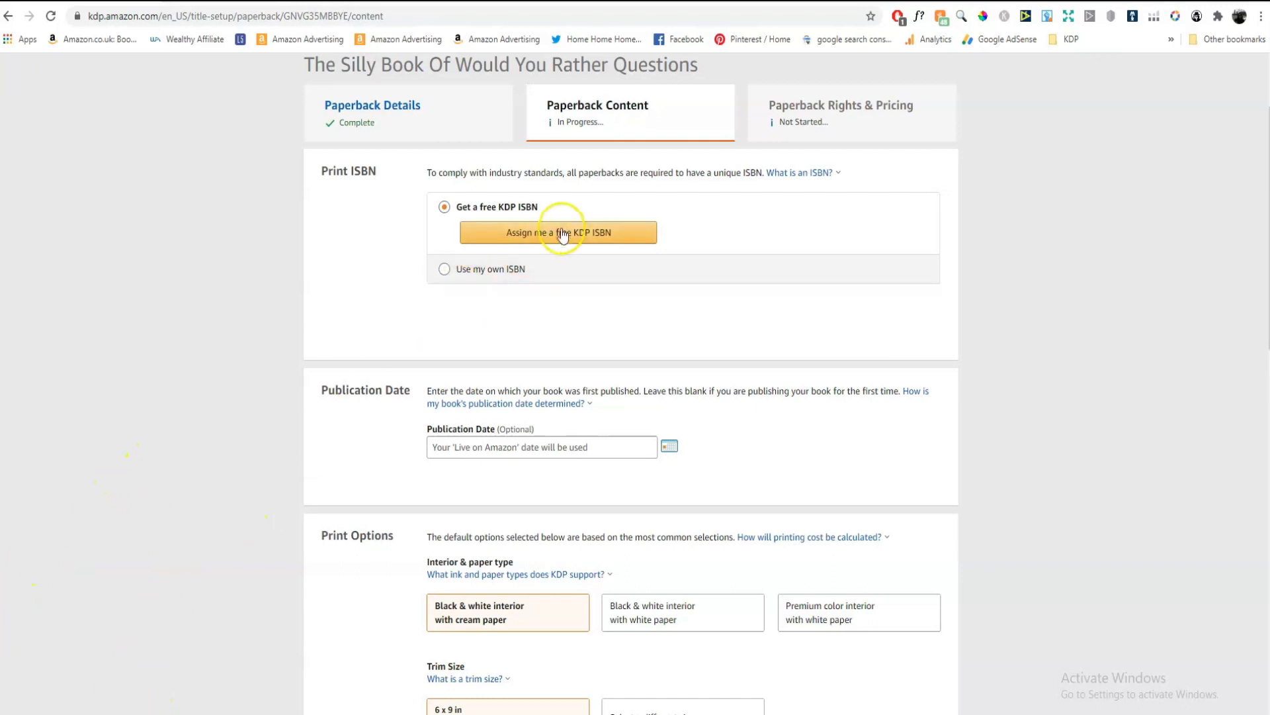
pyautogui.click(595, 235)
pyautogui.click(974, 429)
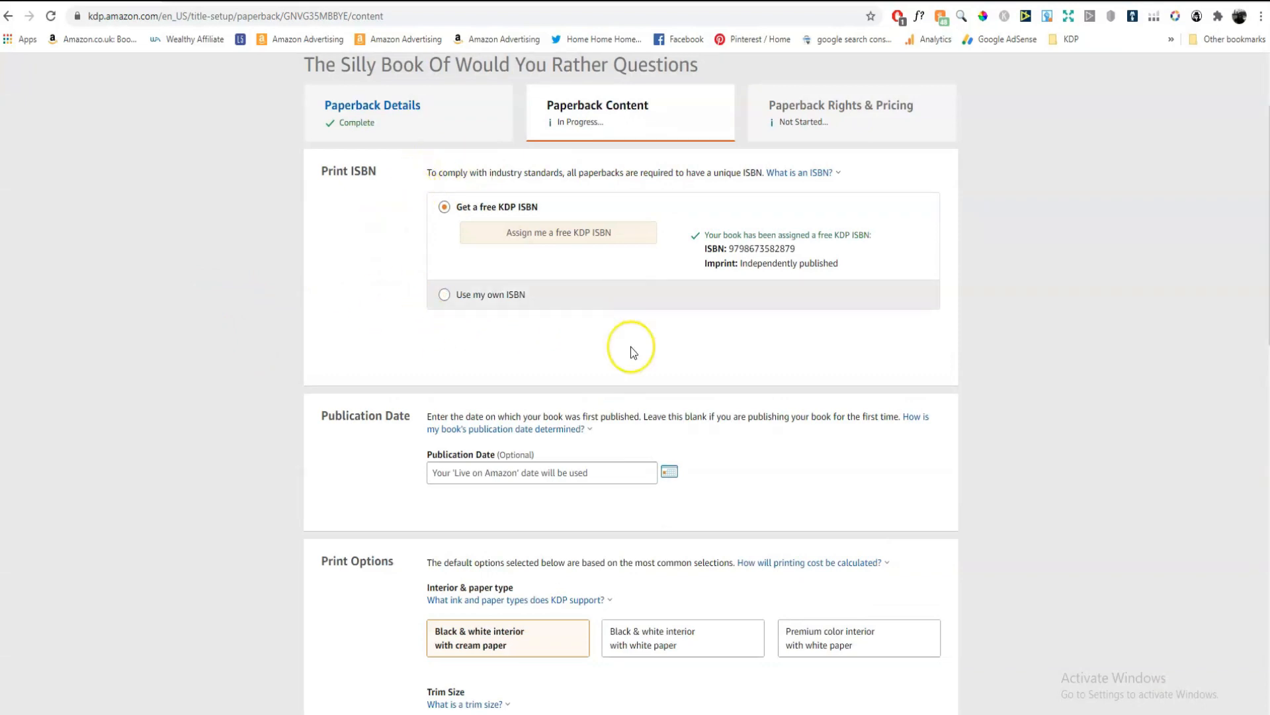
# Set the interior and paper type to black & white interior with white paper
pyautogui.scroll(-1, 780, 366)
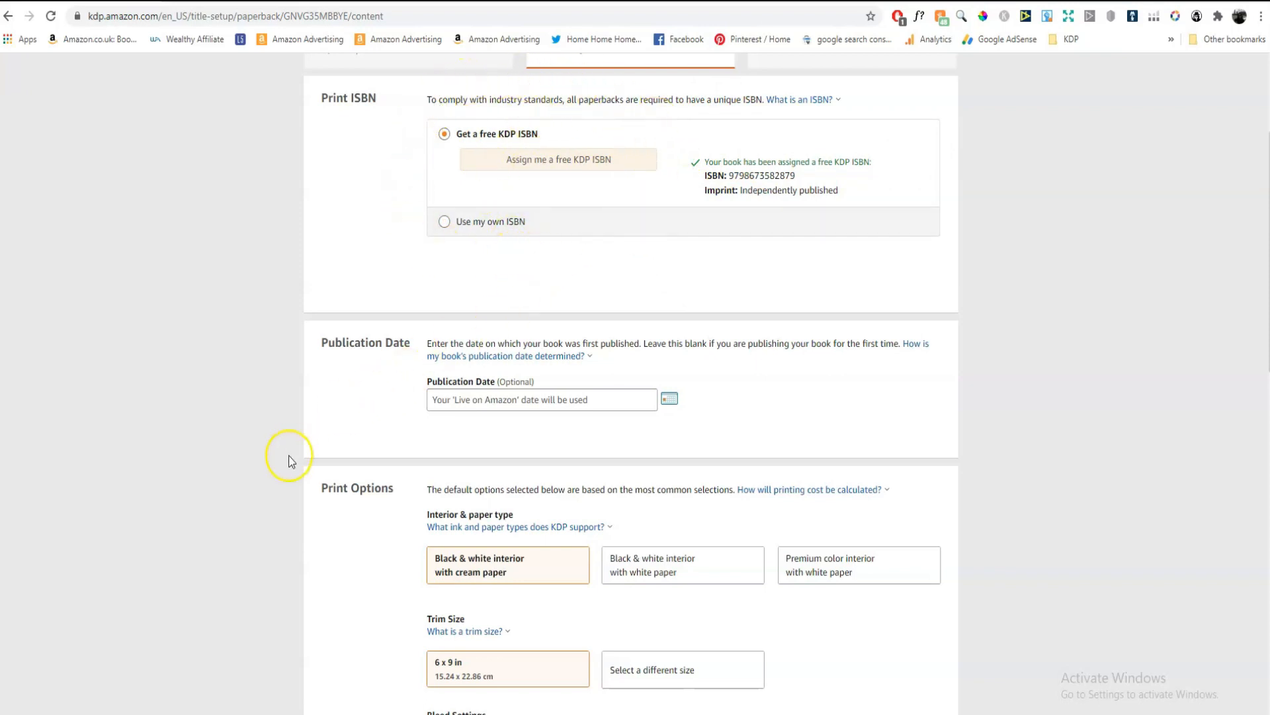
pyautogui.scroll(-2, 166, 377)
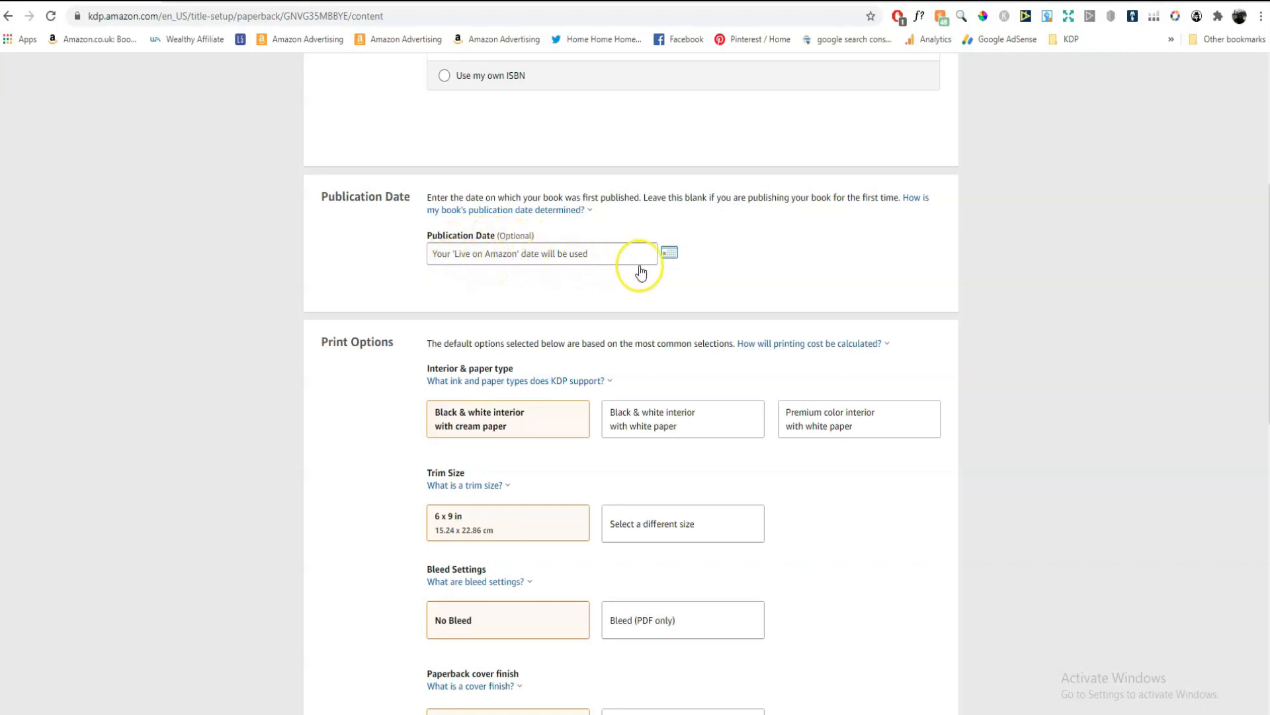
pyautogui.scroll(-2, 771, 350)
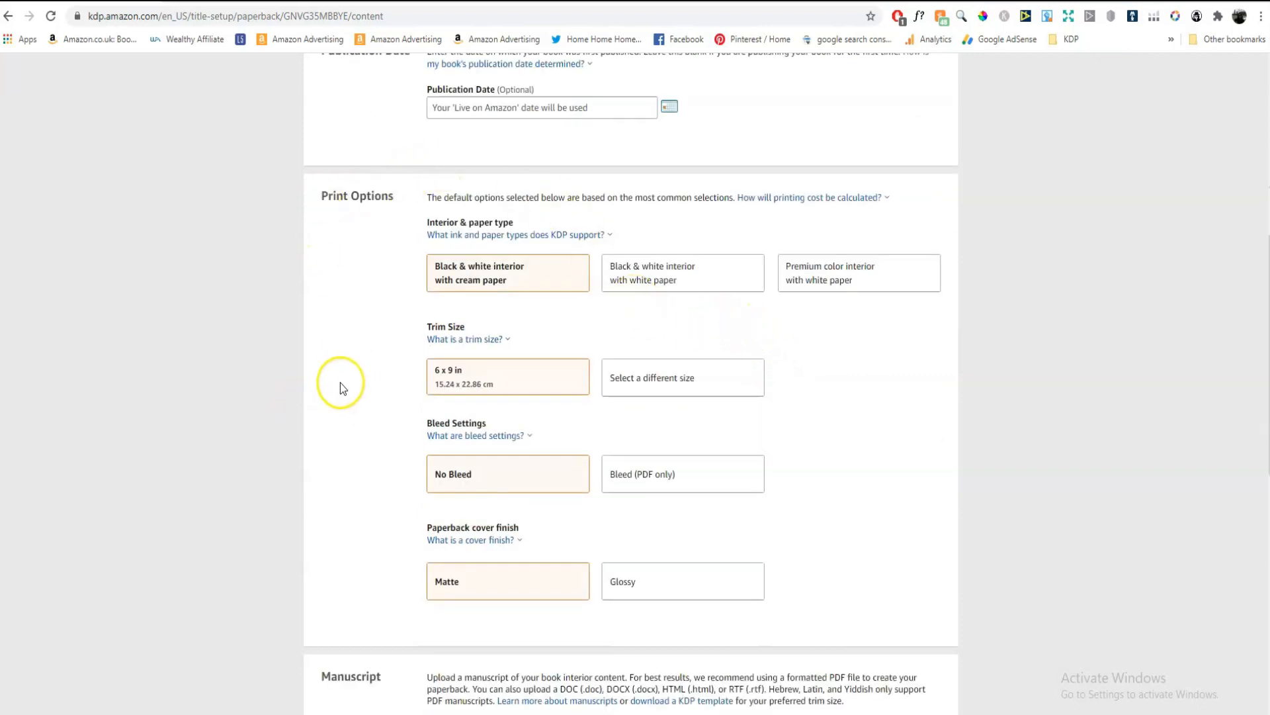
pyautogui.scroll(-2, 340, 382)
pyautogui.scroll(2, 335, 255)
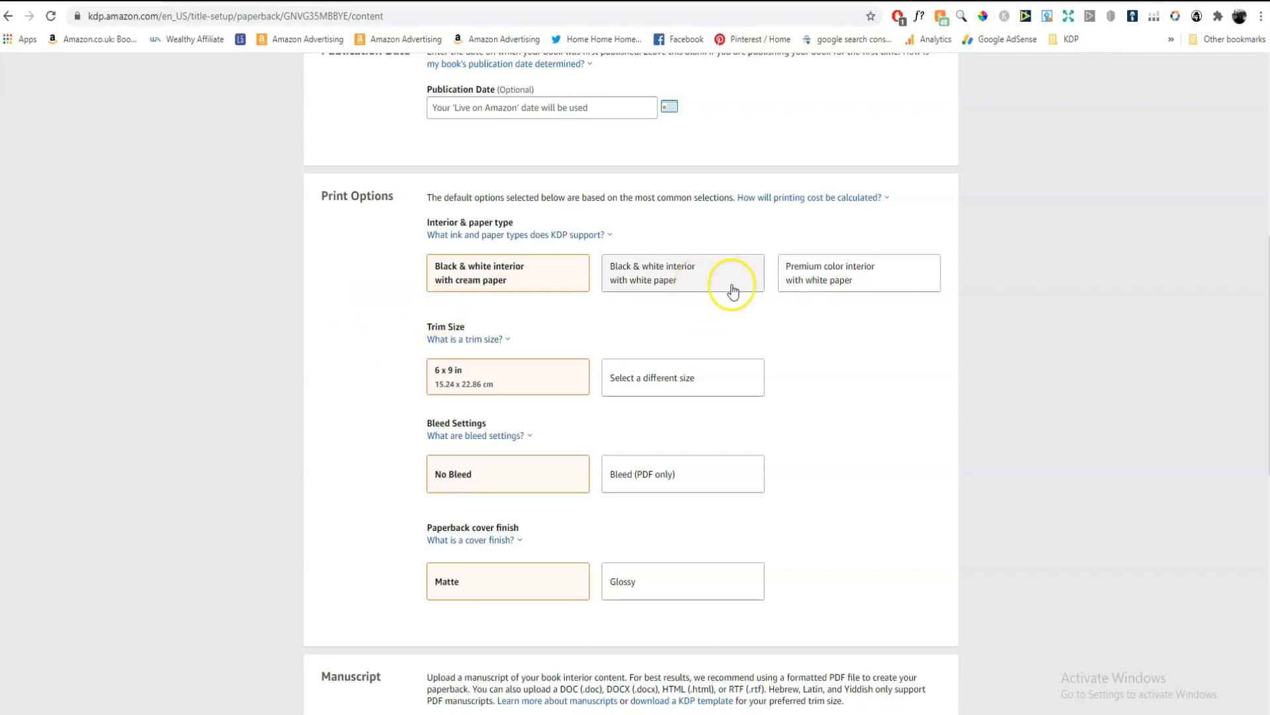
pyautogui.click(686, 284)
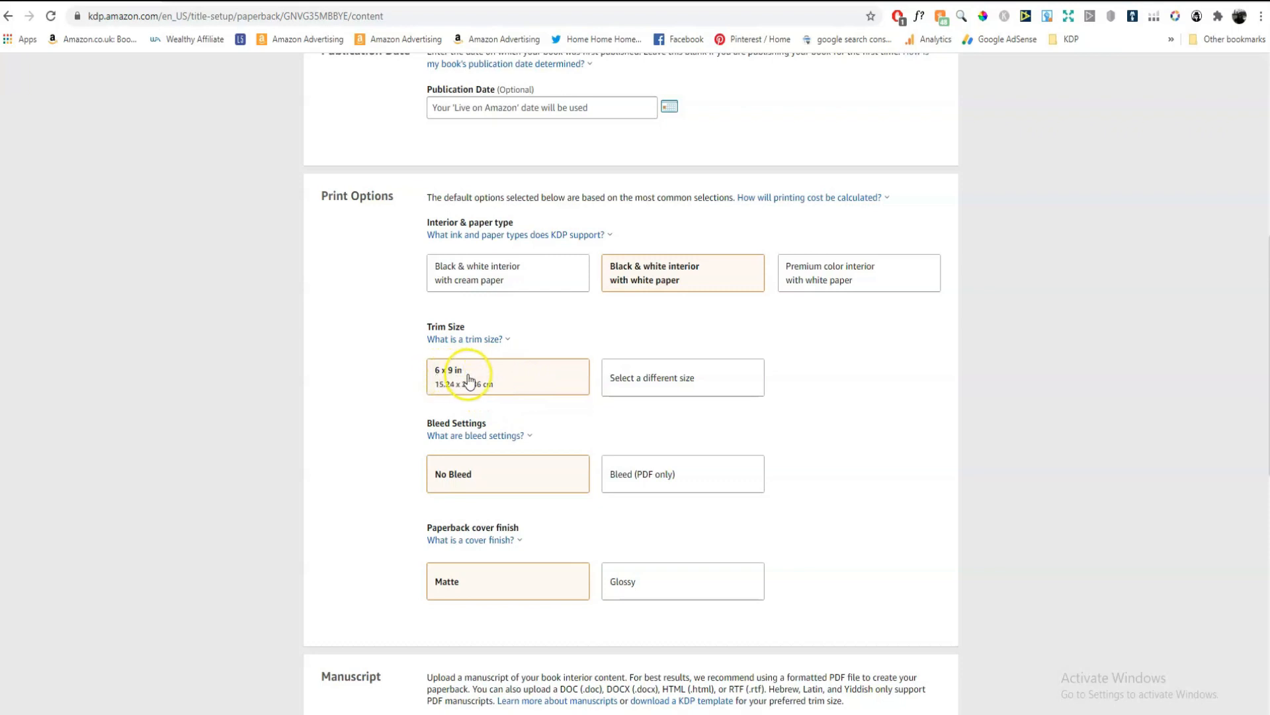
# View the available trim sizes, and set the paperback cover finish to Glossy
pyautogui.click(701, 390)
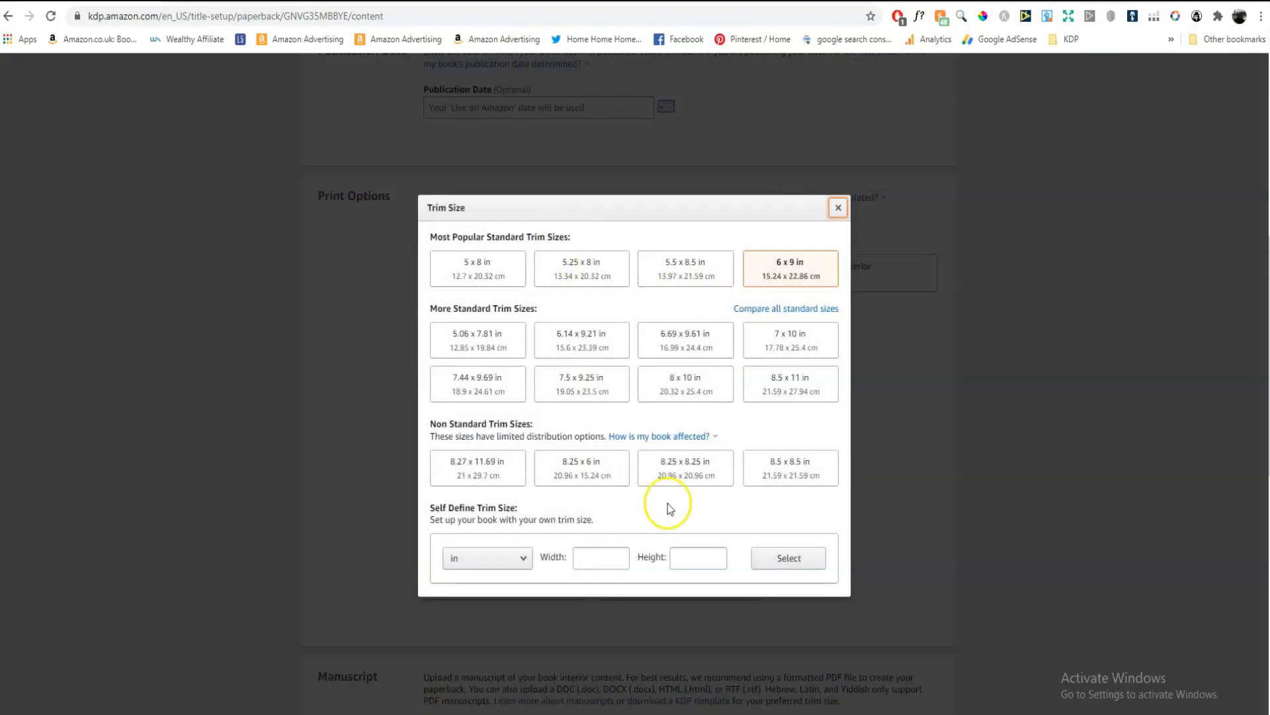
pyautogui.click(837, 207)
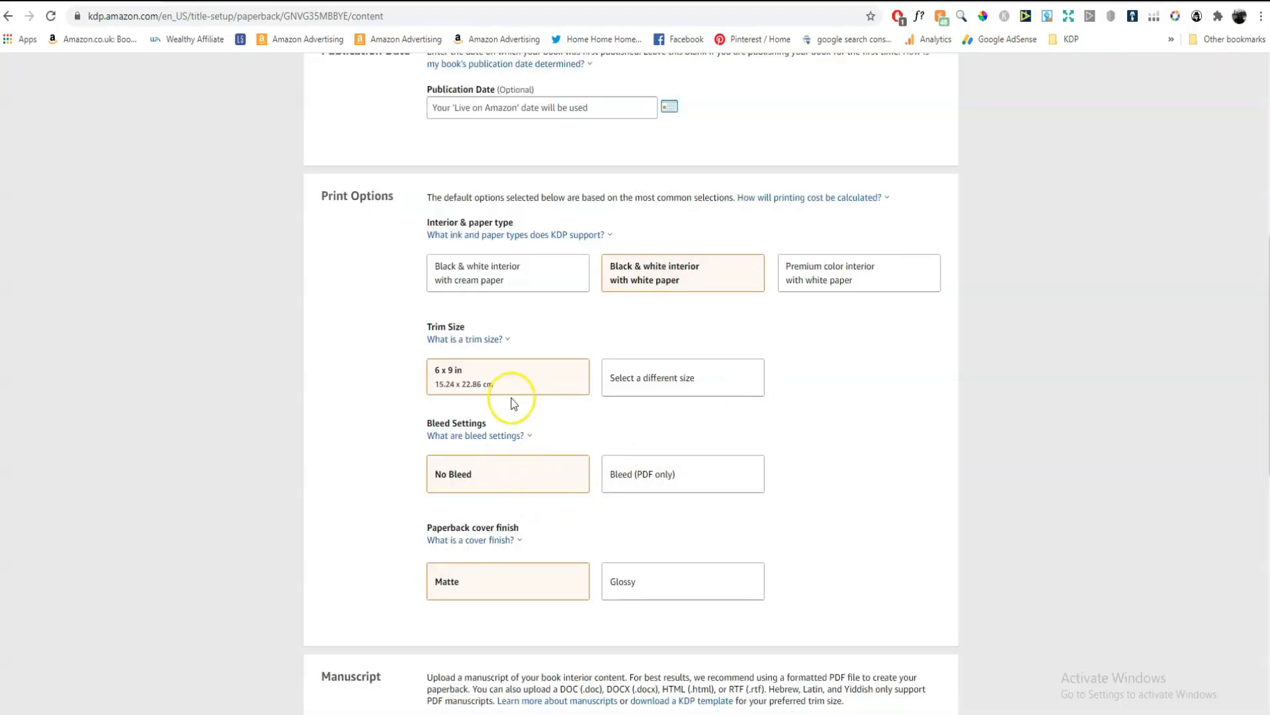
pyautogui.scroll(-2, 913, 444)
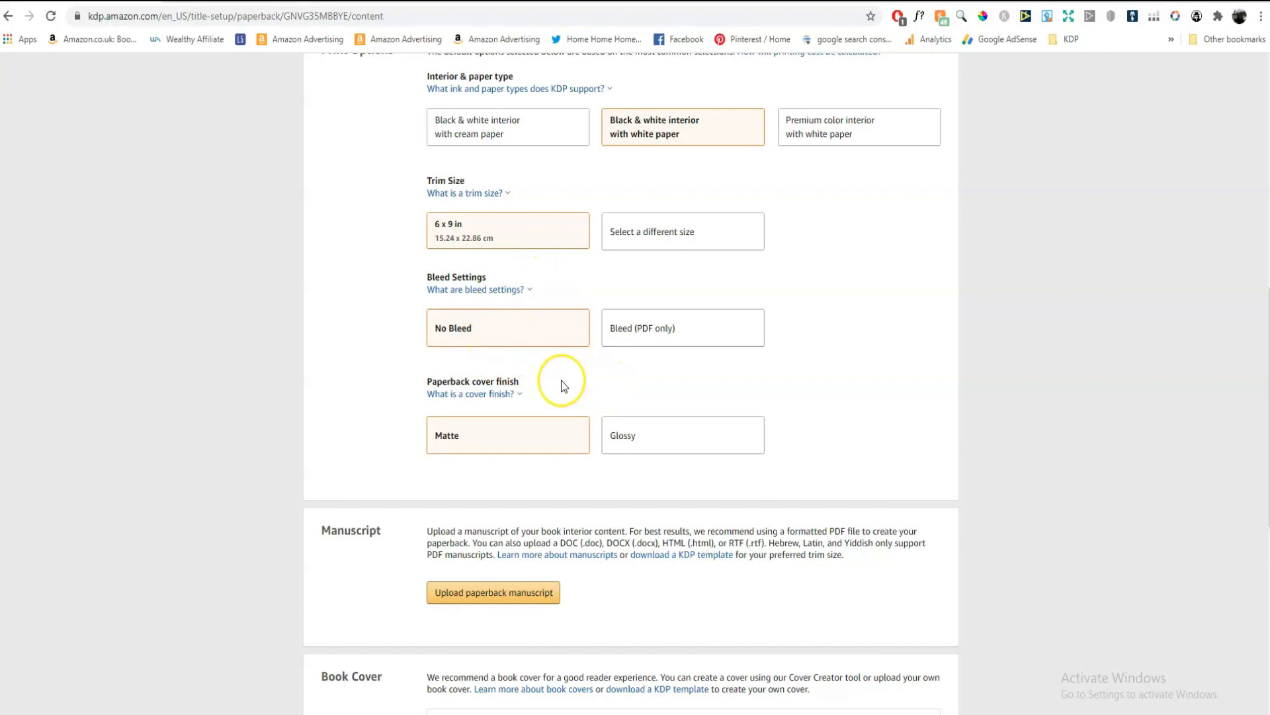
pyautogui.scroll(-1, 563, 370)
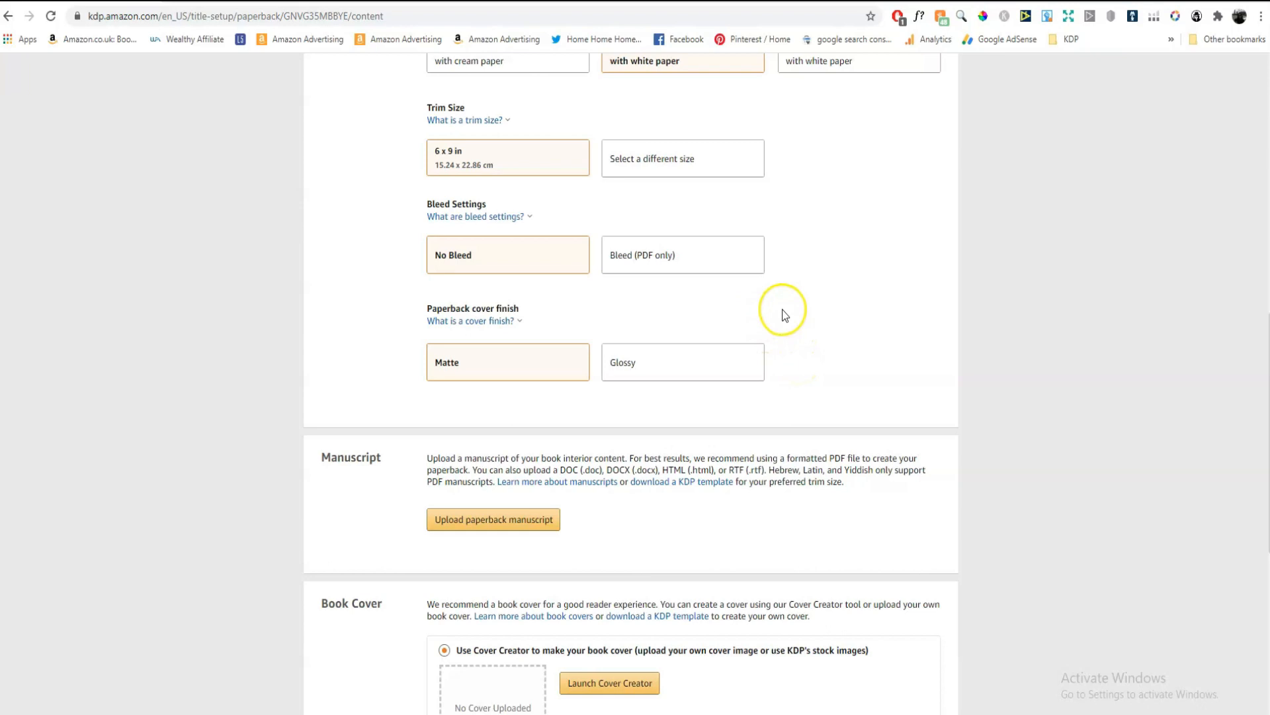
pyautogui.click(664, 372)
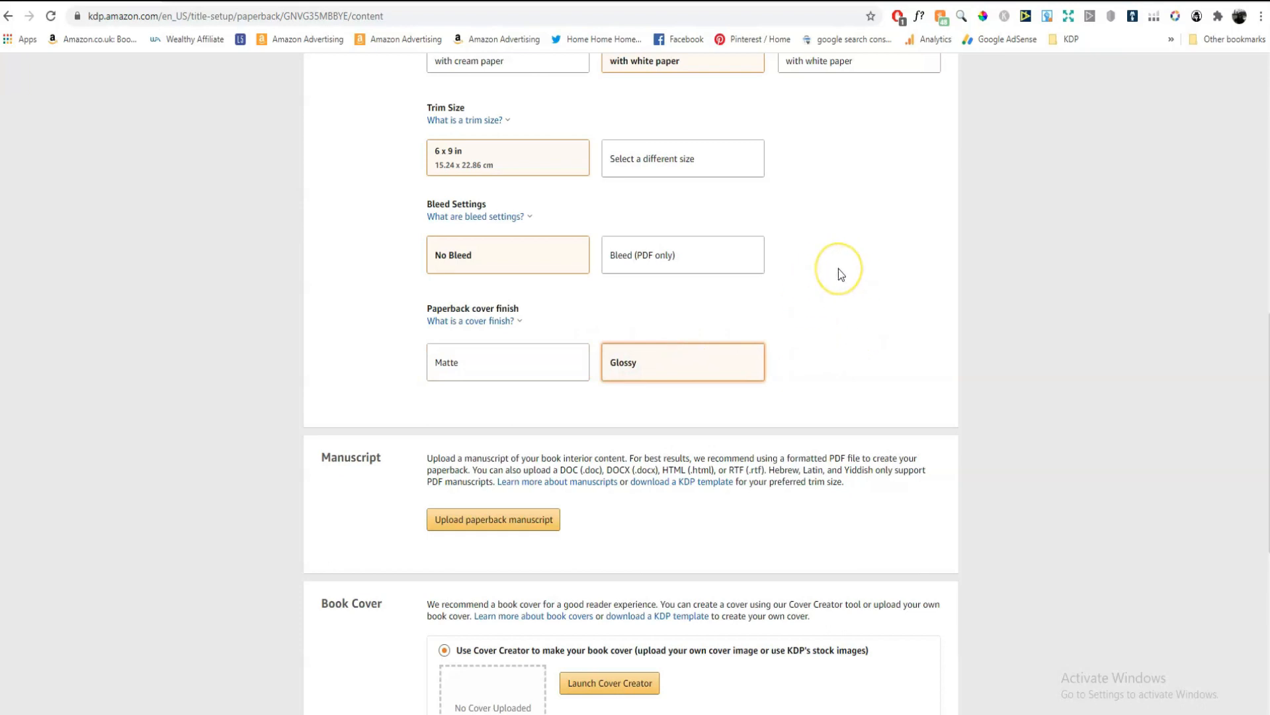
# Upload the silly book 6 x 9 interior no bleed 100 pages.pdf from the would you rather book folder as the paperback manuscript
pyautogui.scroll(-2, 839, 269)
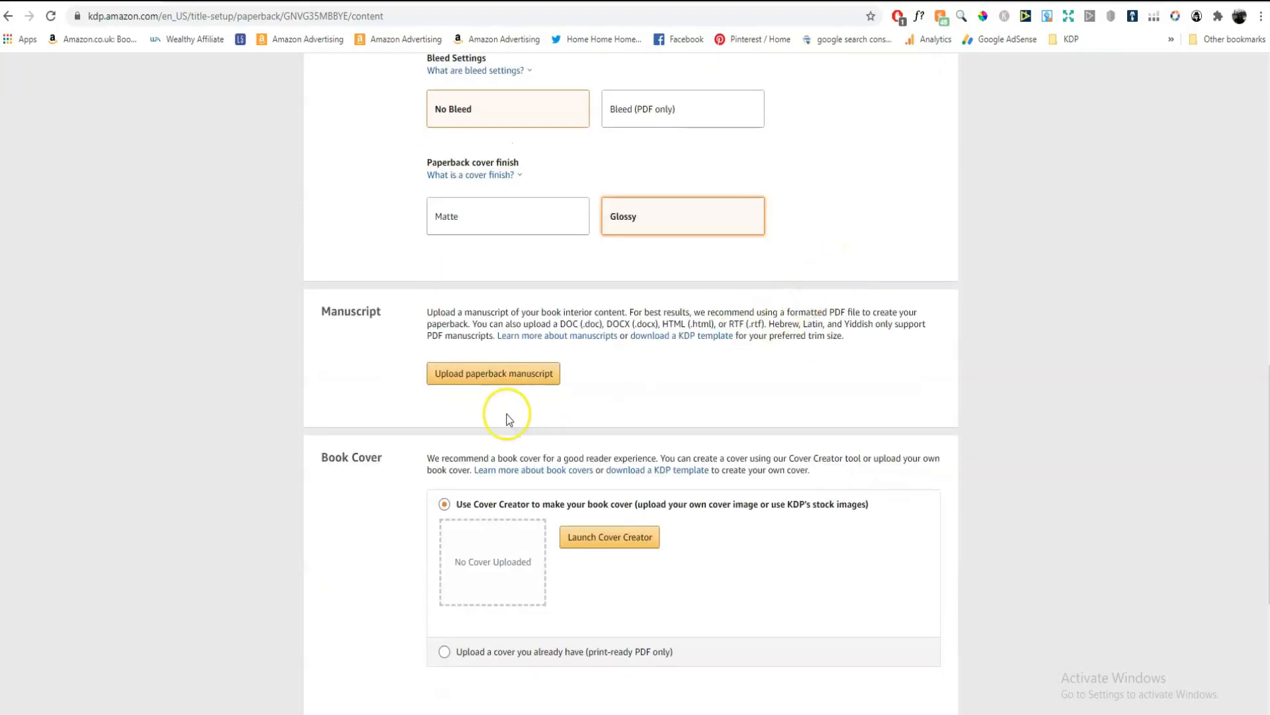
pyautogui.scroll(-1, 305, 384)
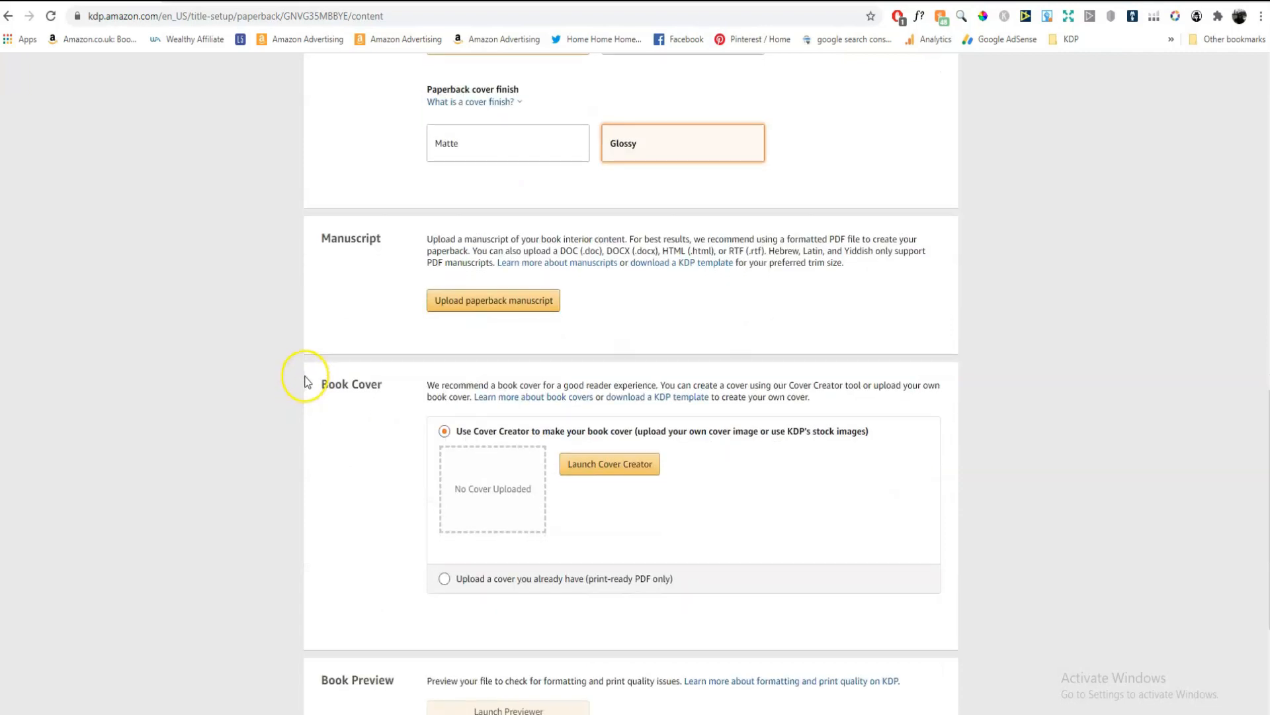
pyautogui.click(480, 308)
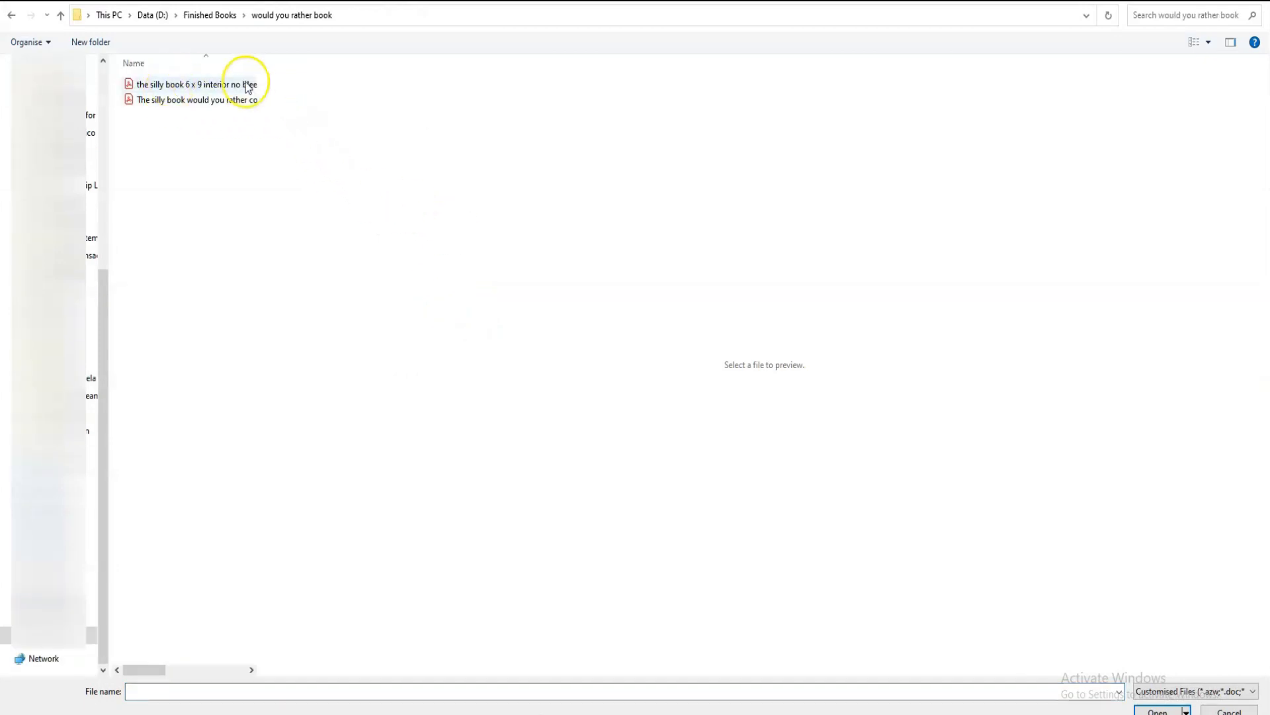
pyautogui.click(248, 84)
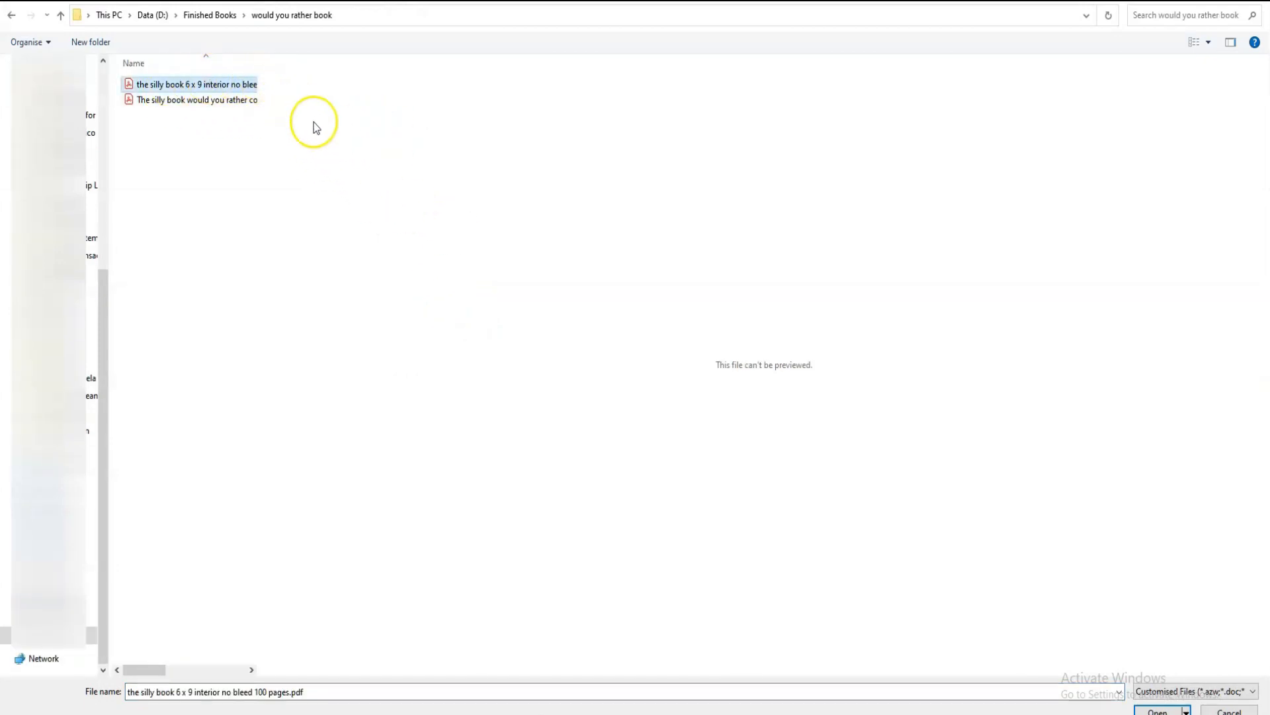
pyautogui.click(1158, 710)
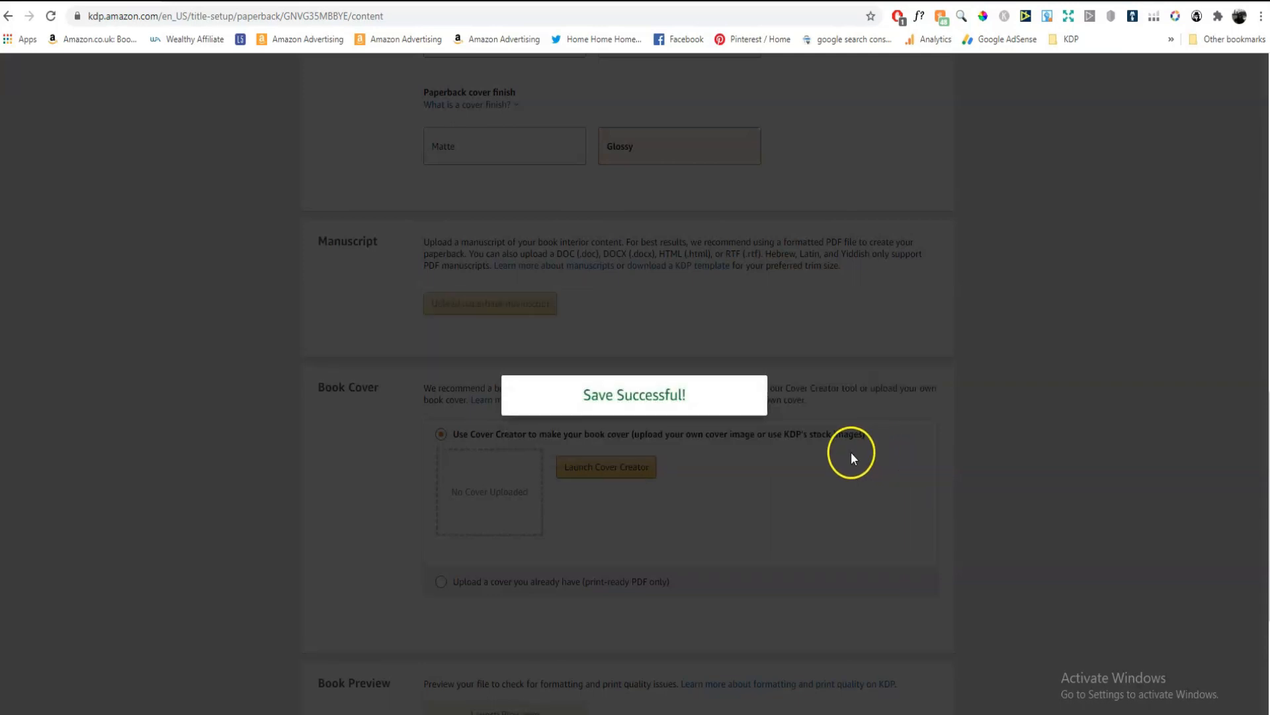
# Choose to upload an existing print-ready PDF cover instead of using Cover Creator, and upload the book's cover file
pyautogui.scroll(-2, 885, 504)
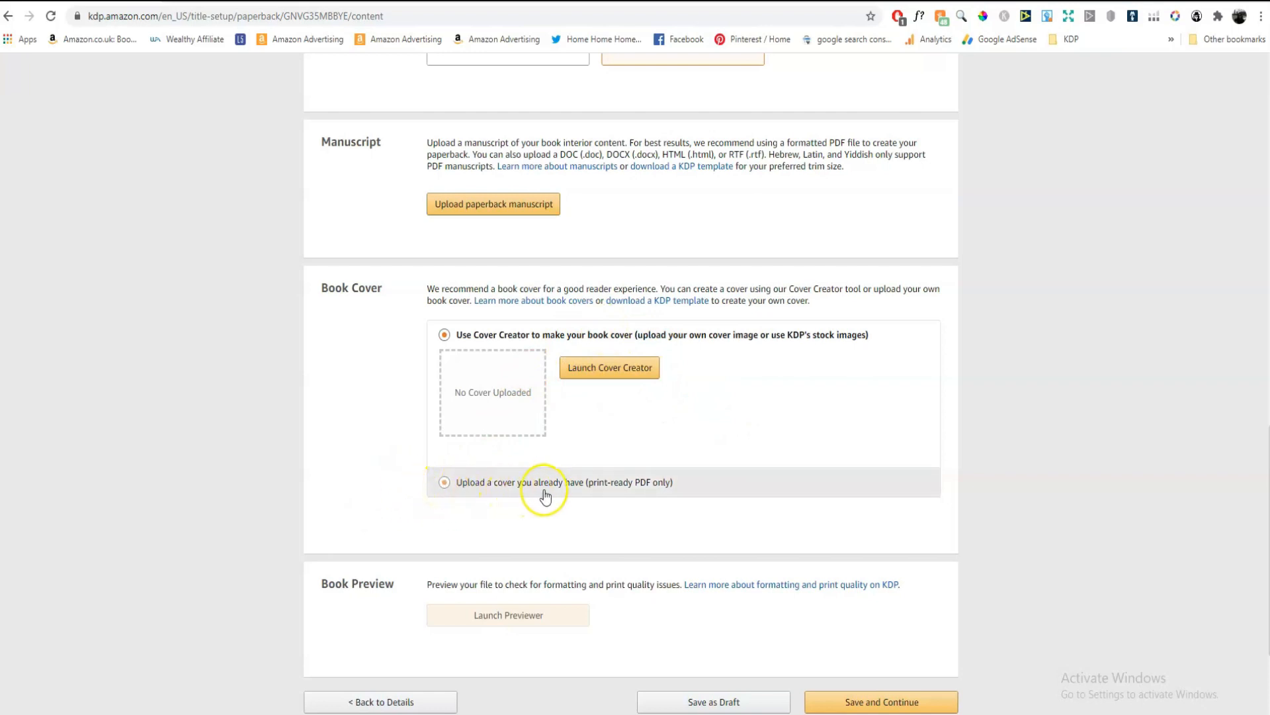
pyautogui.click(446, 482)
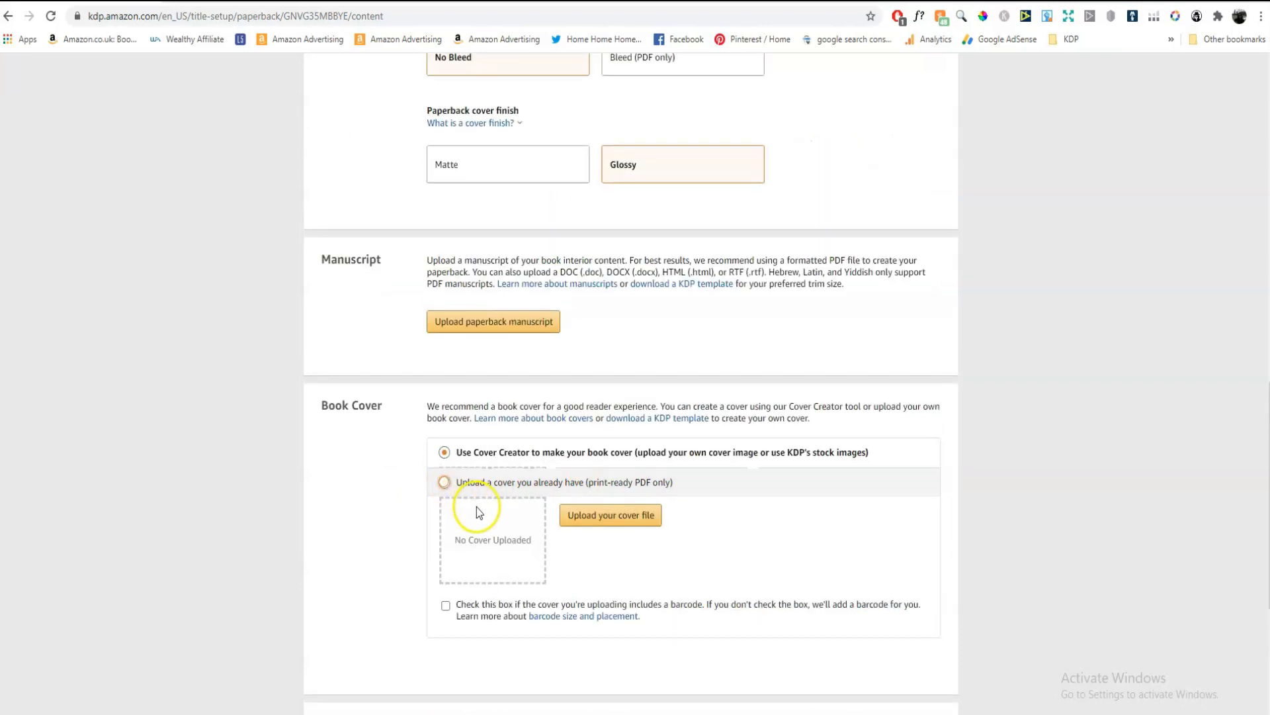
pyautogui.click(627, 523)
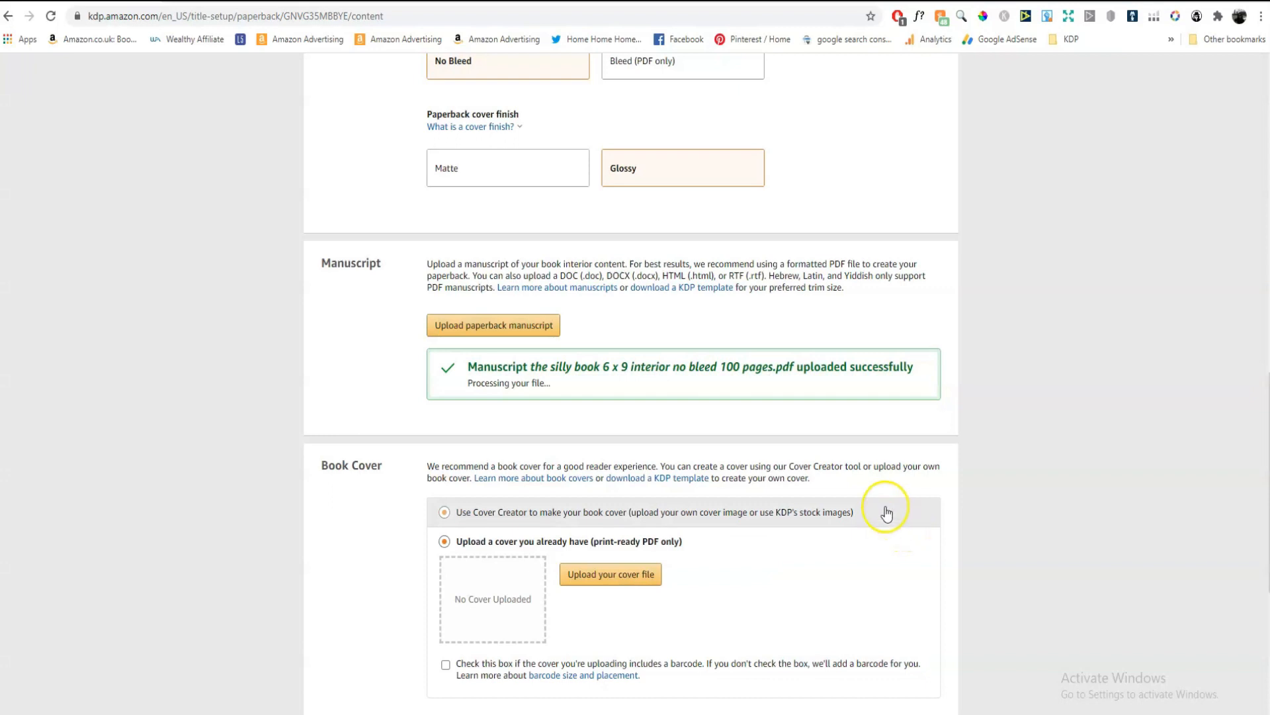
# Launch the print previewer for the uploaded manuscript and cover
pyautogui.scroll(-3, 880, 506)
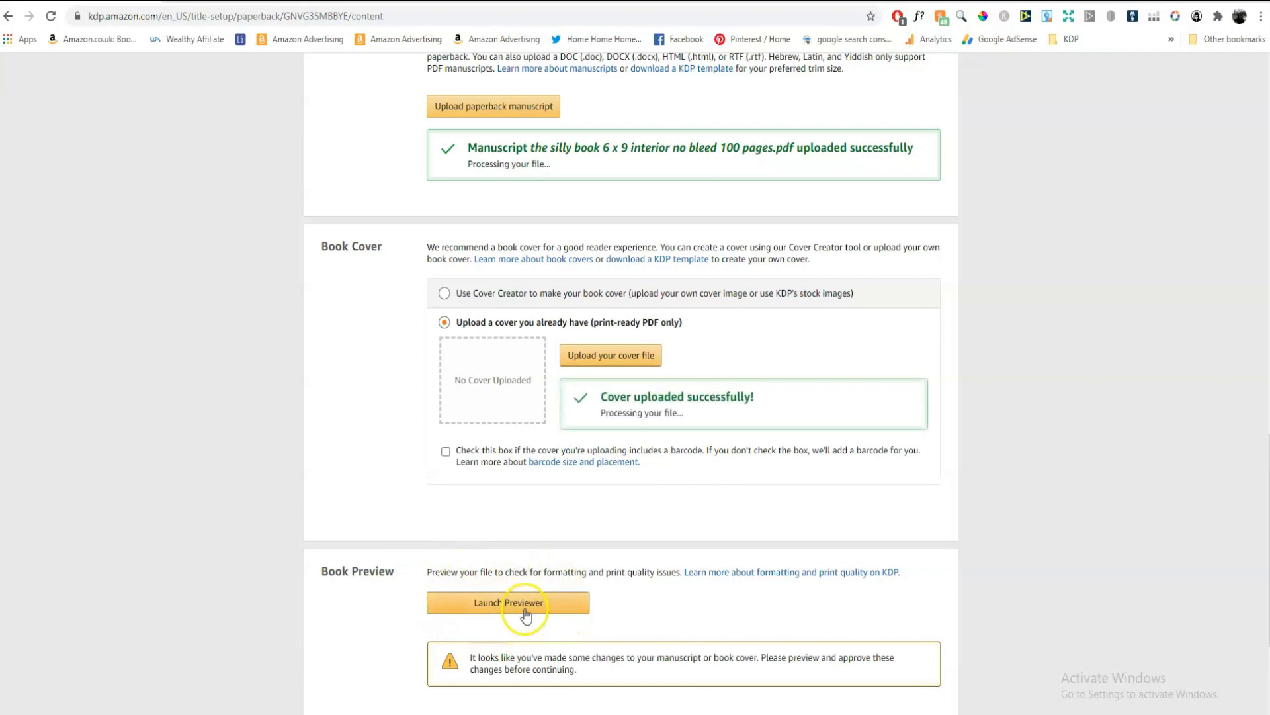
pyautogui.scroll(-2, 630, 604)
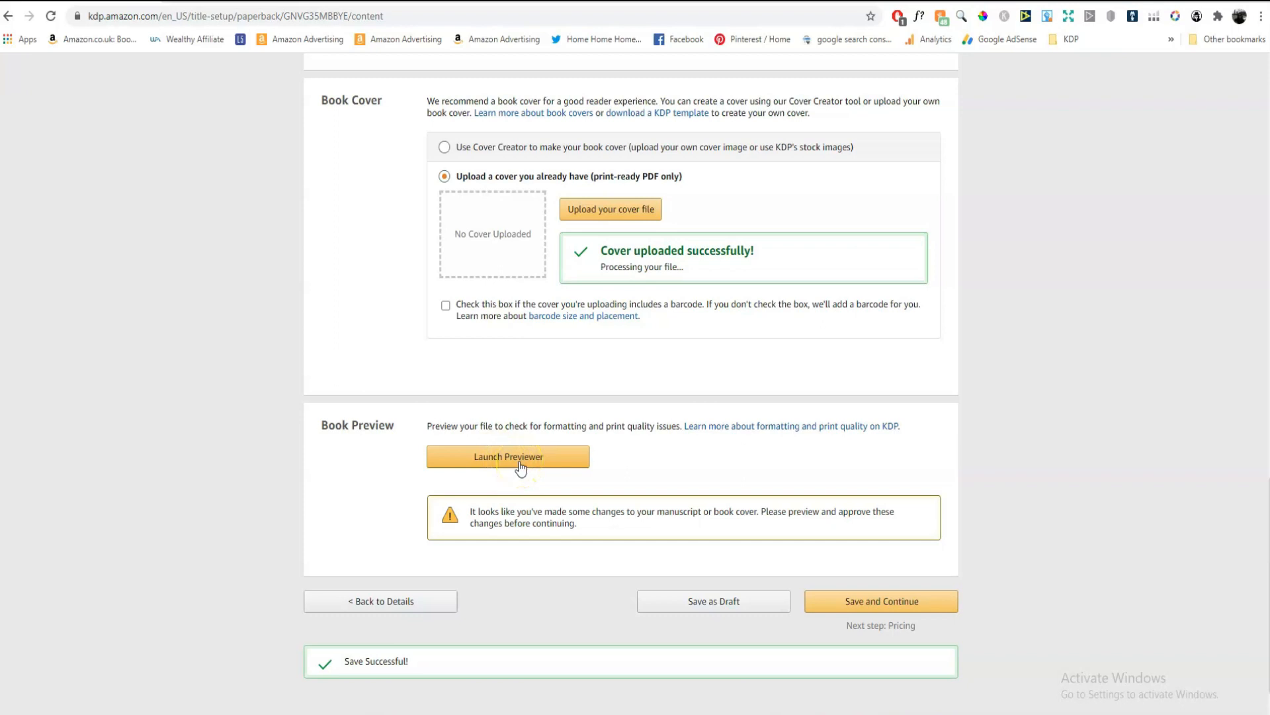
pyautogui.click(518, 463)
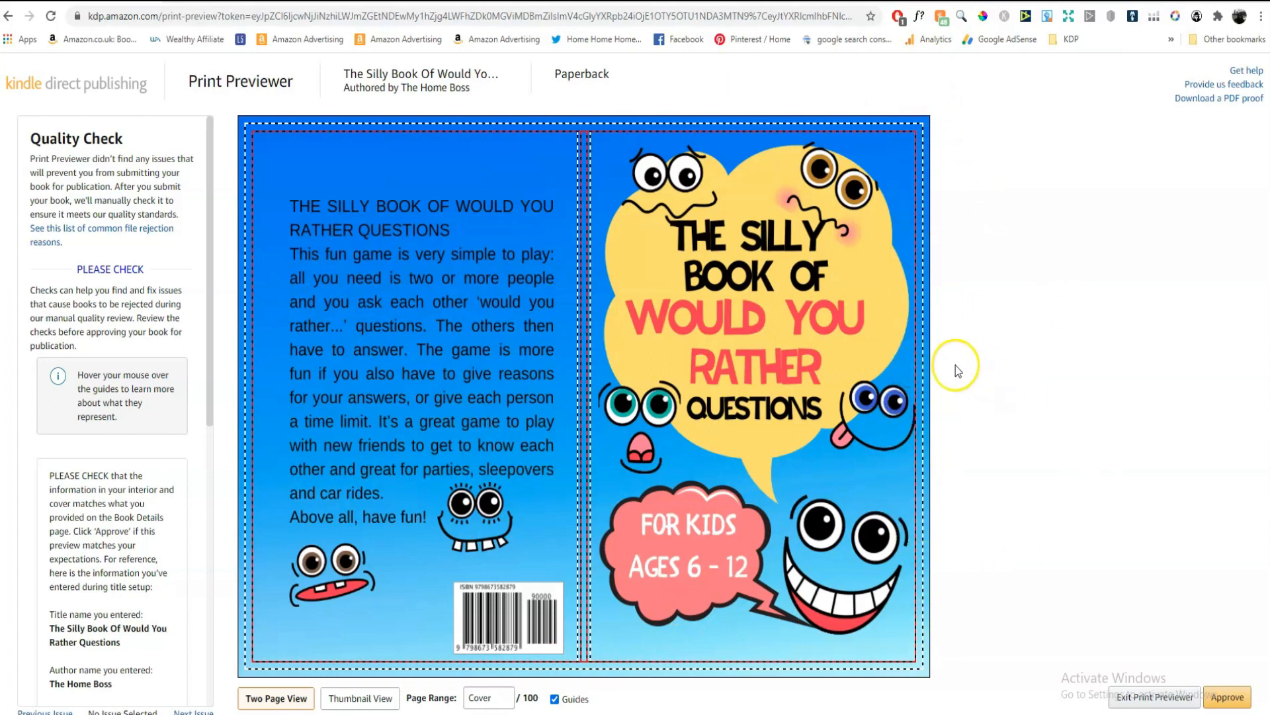
# Examine the cover and page through the interior spreads up to pages 28-29, checking layout and text against the guides
pyautogui.click(908, 358)
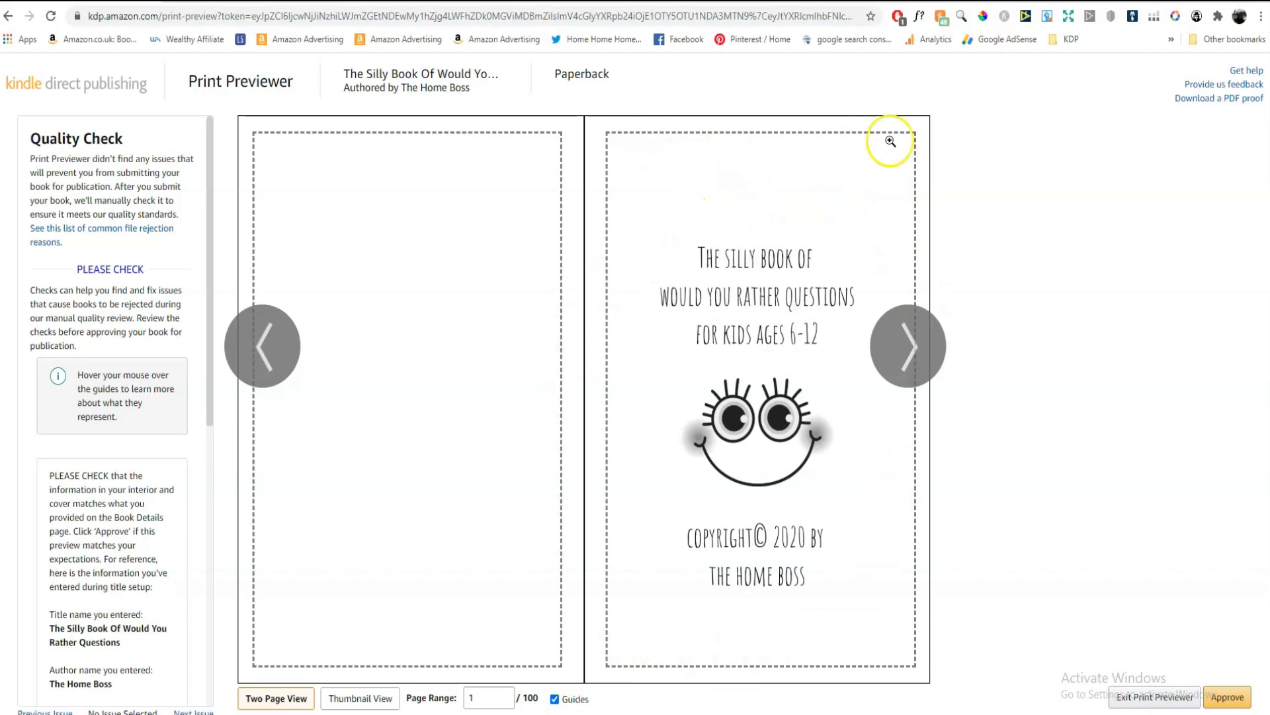
pyautogui.click(924, 354)
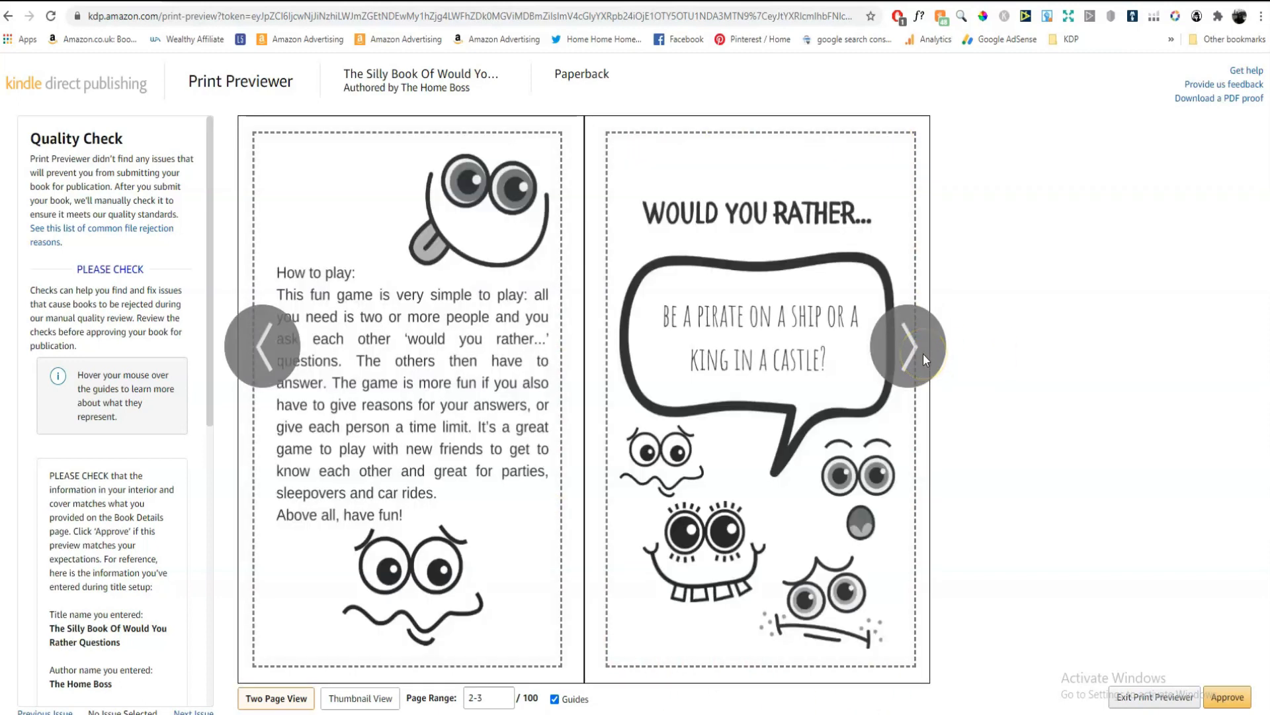
pyautogui.click(923, 353)
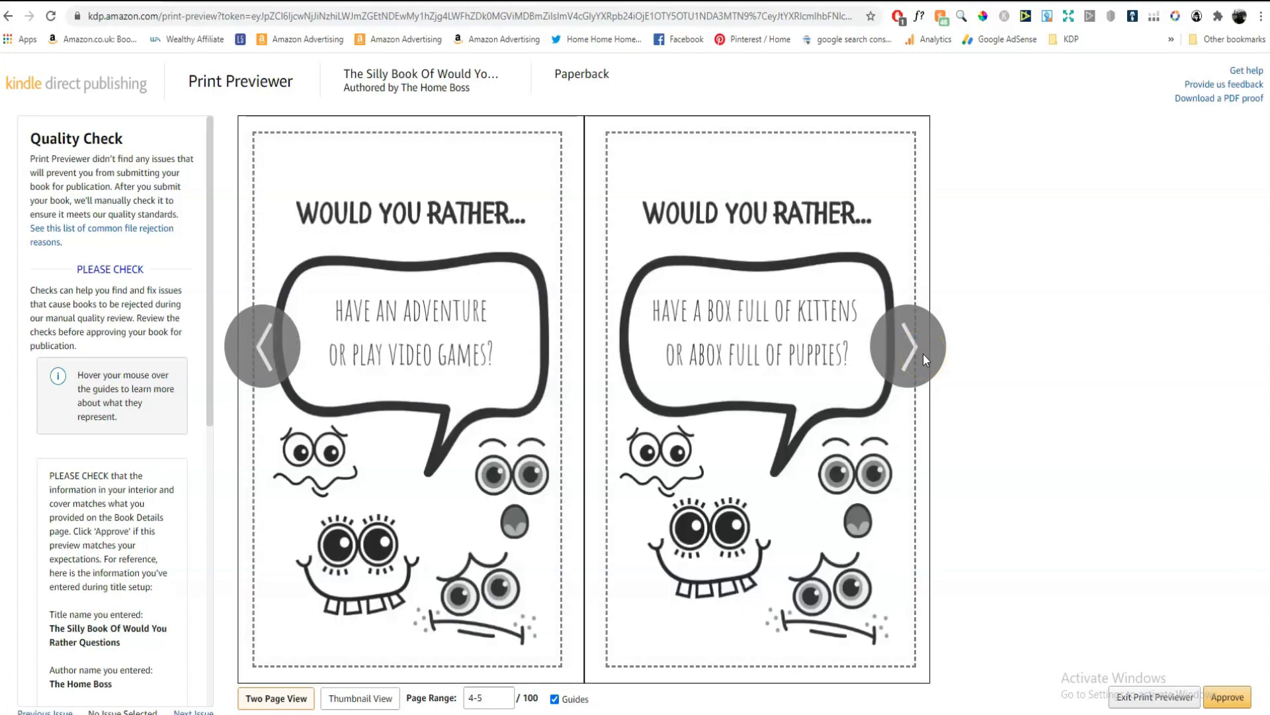
pyautogui.click(923, 353)
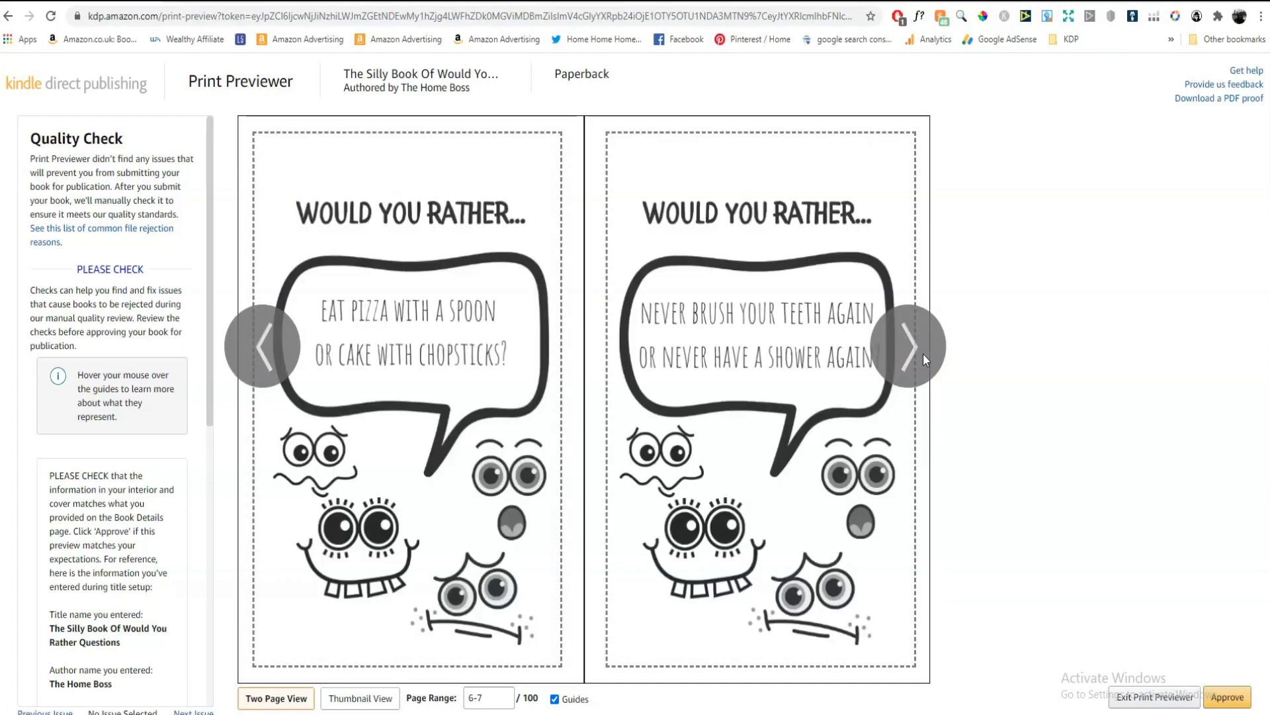
pyautogui.click(923, 353)
pyautogui.click(923, 354)
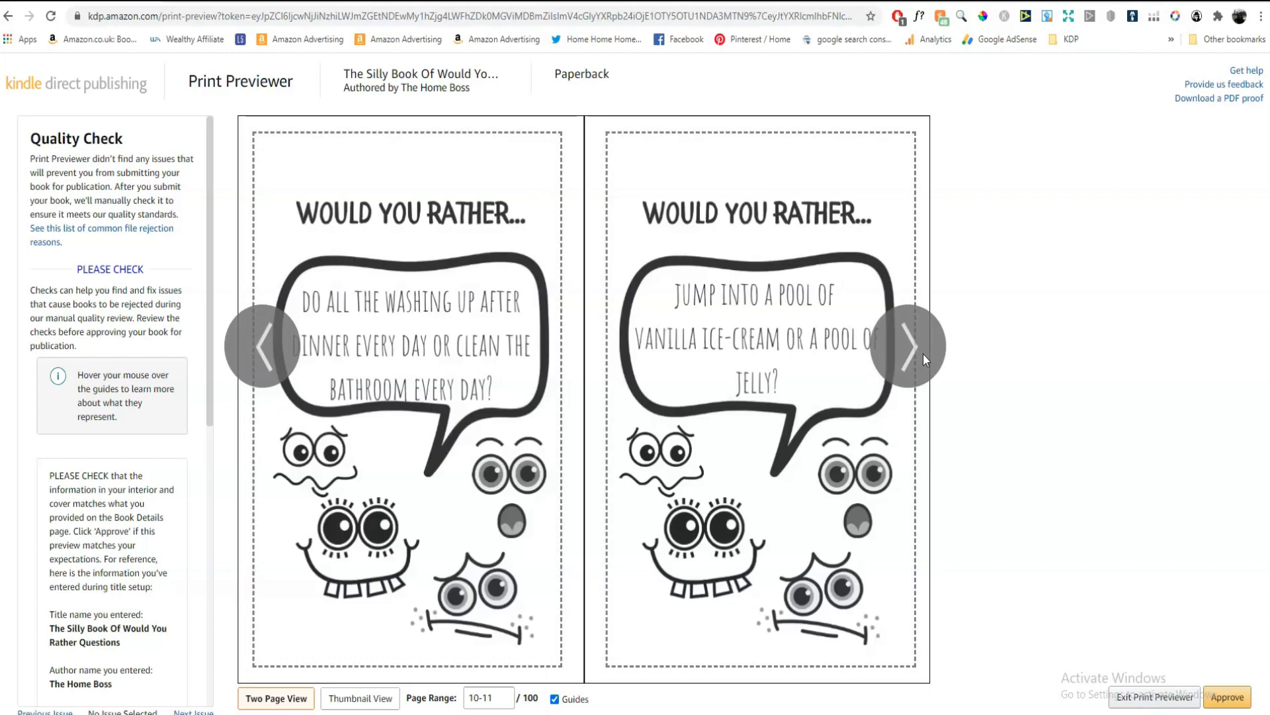
pyautogui.click(923, 354)
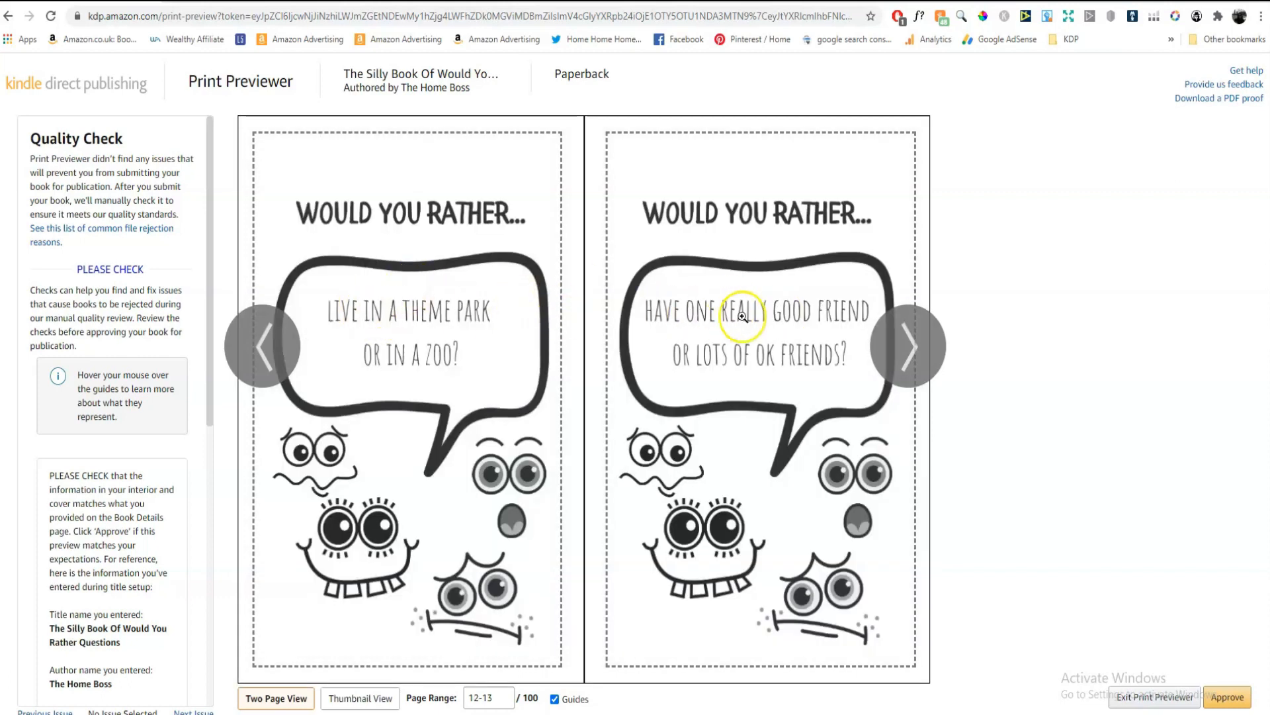
pyautogui.click(914, 348)
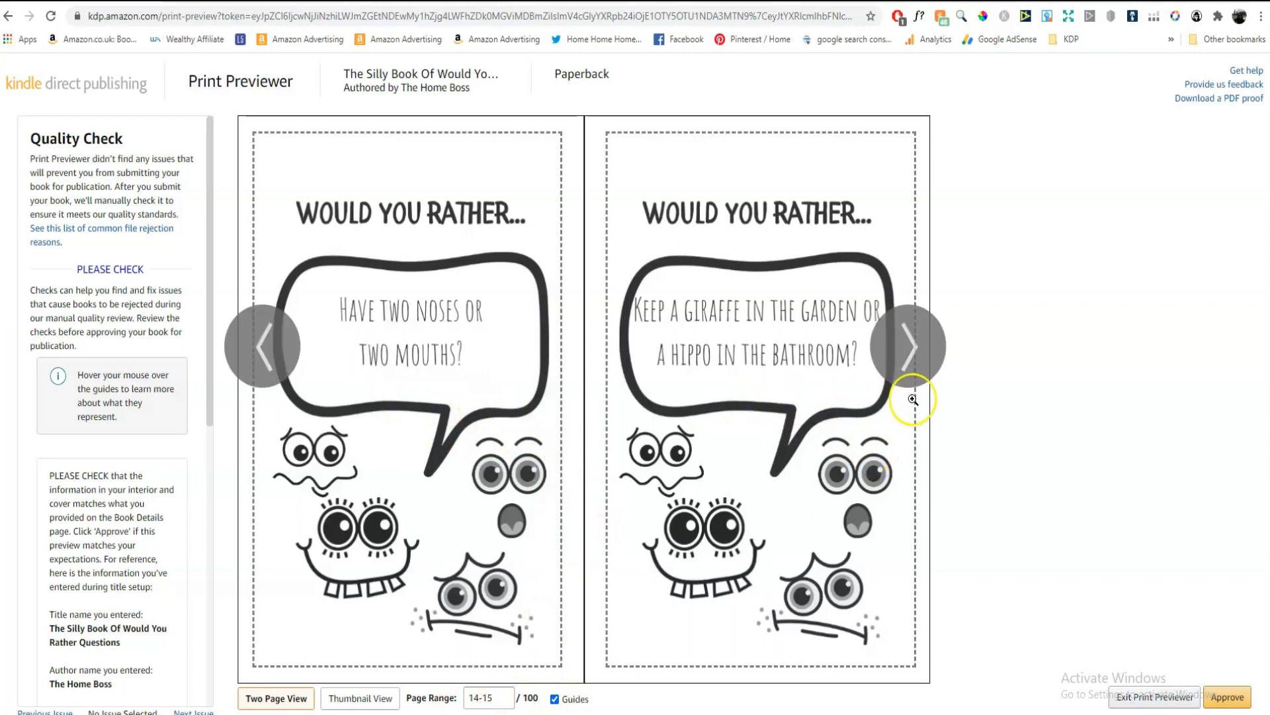
pyautogui.click(915, 364)
pyautogui.click(915, 364)
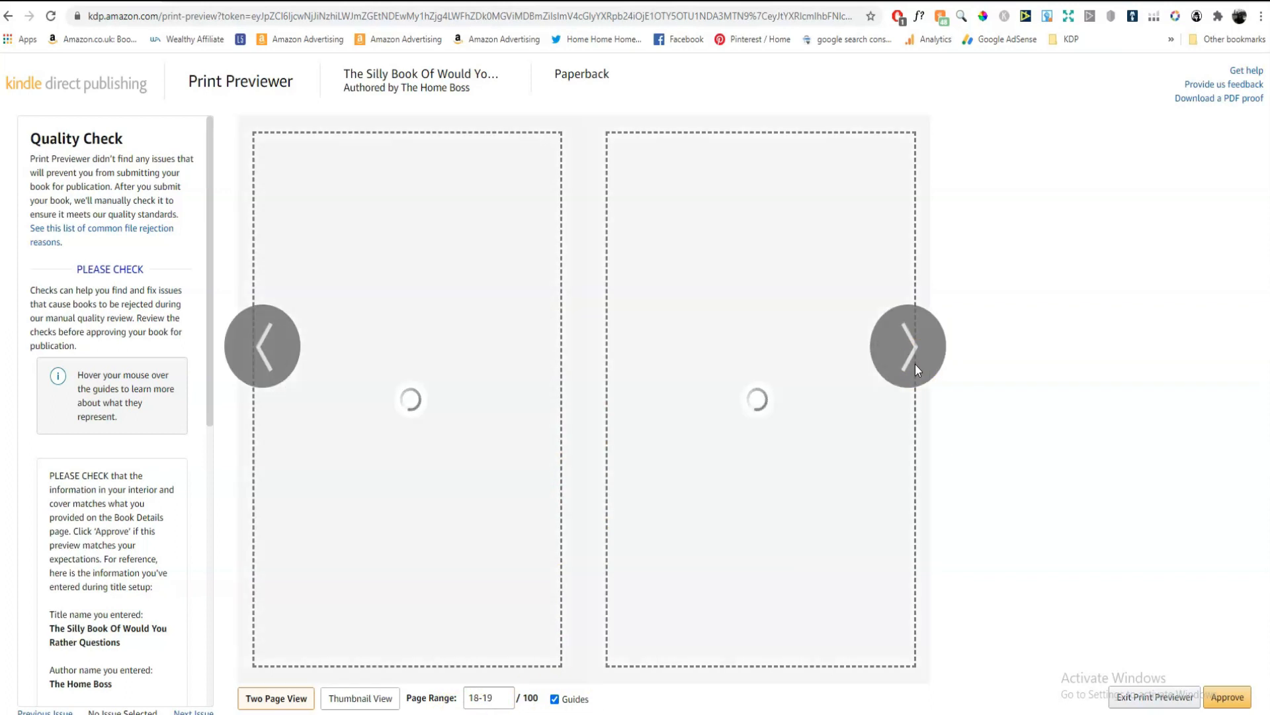
pyautogui.click(915, 357)
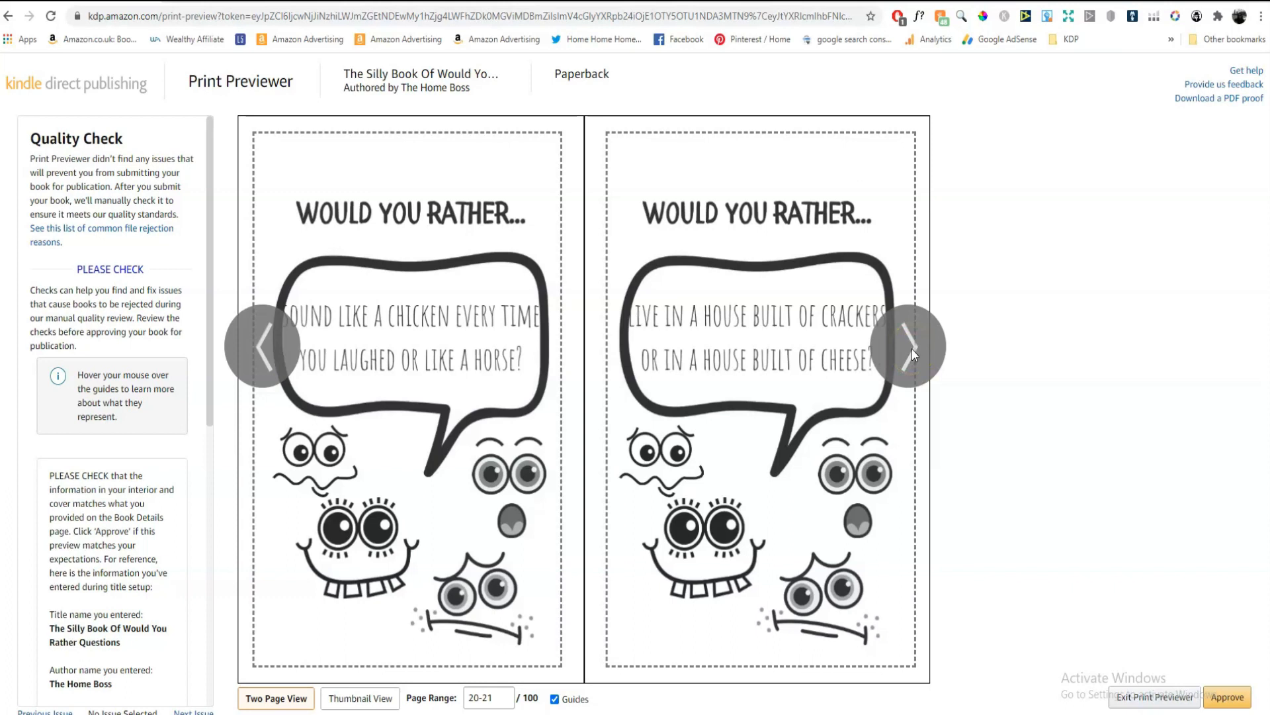
pyautogui.click(911, 348)
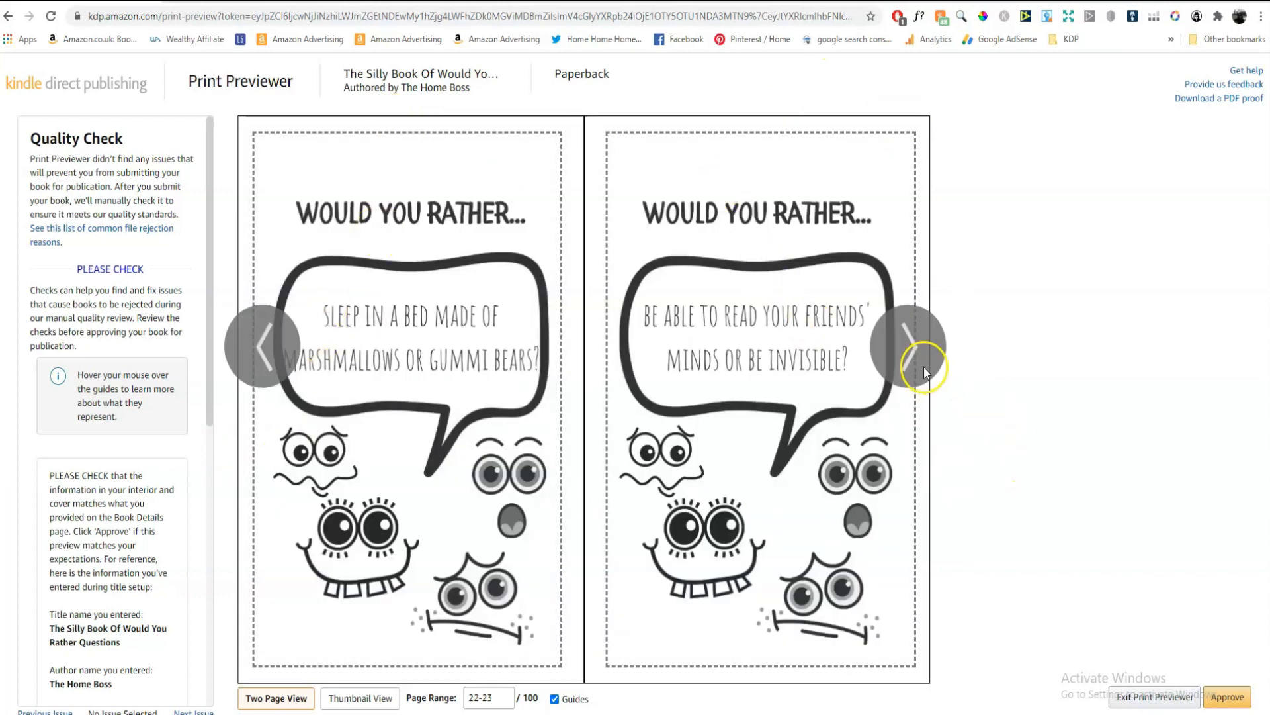
pyautogui.click(924, 367)
pyautogui.click(919, 349)
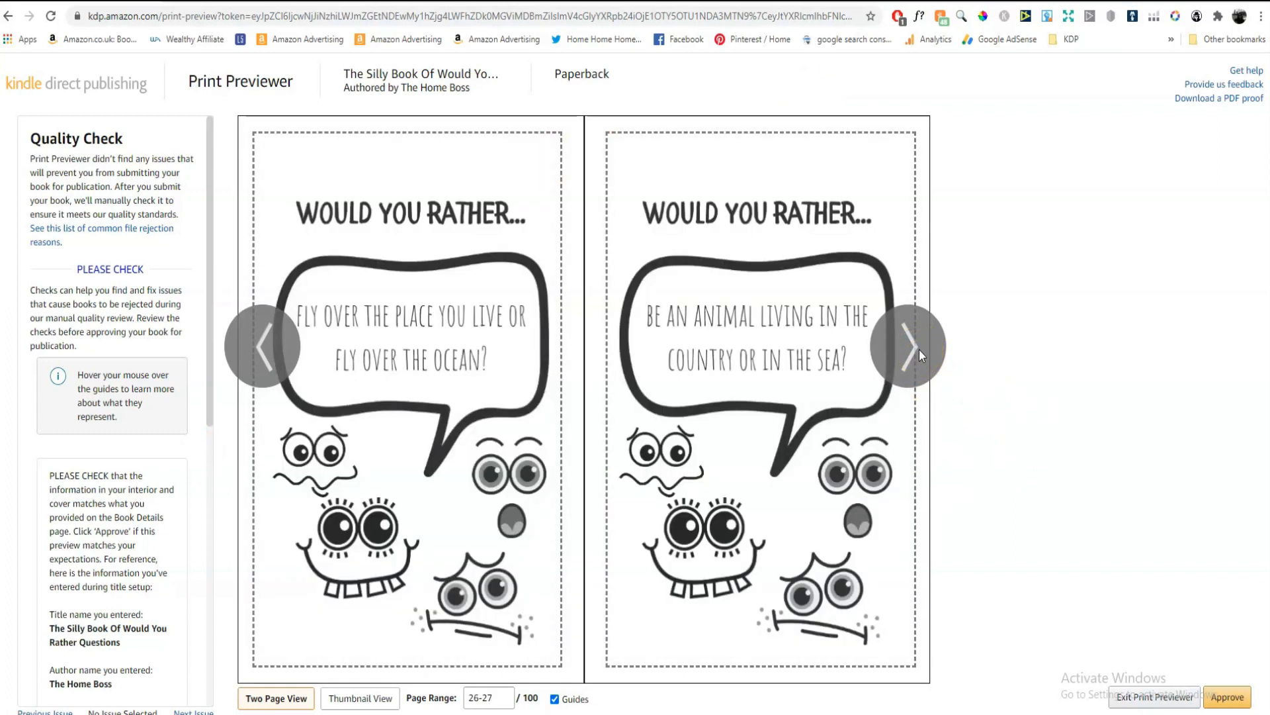
pyautogui.click(919, 350)
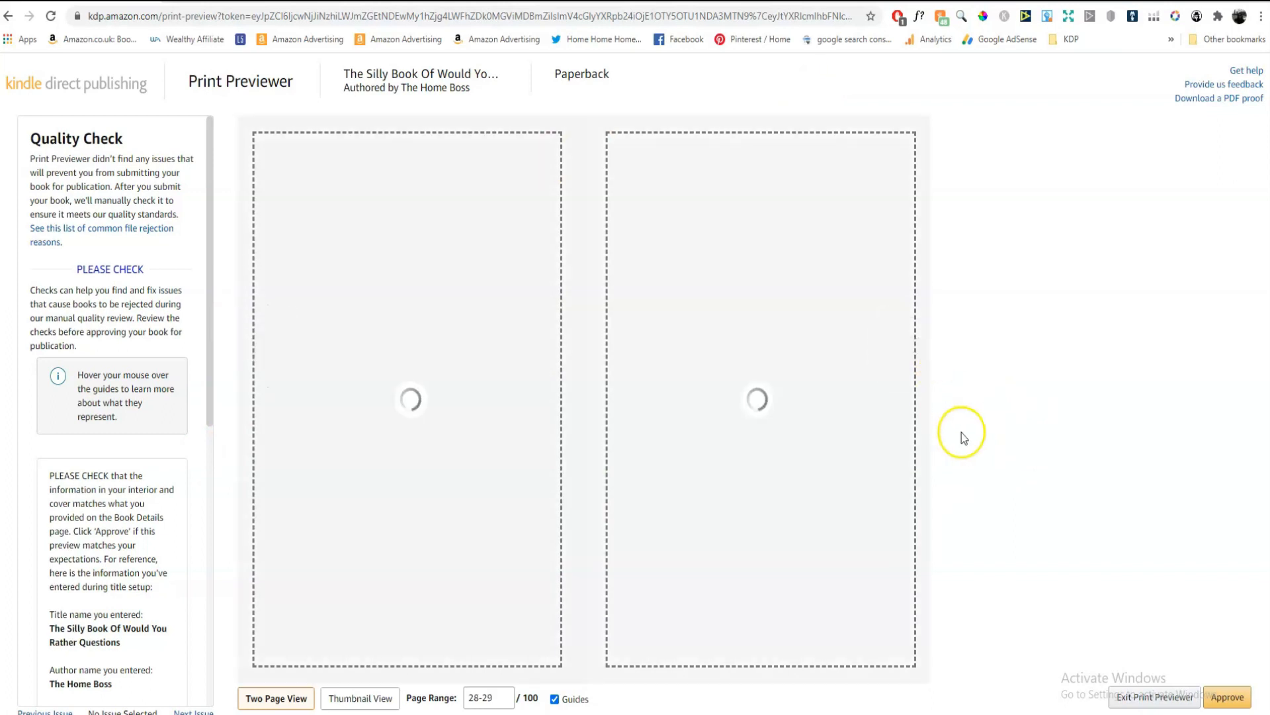
# Approve the print preview, then save the paperback content and continue to the rights and pricing page
pyautogui.click(1231, 698)
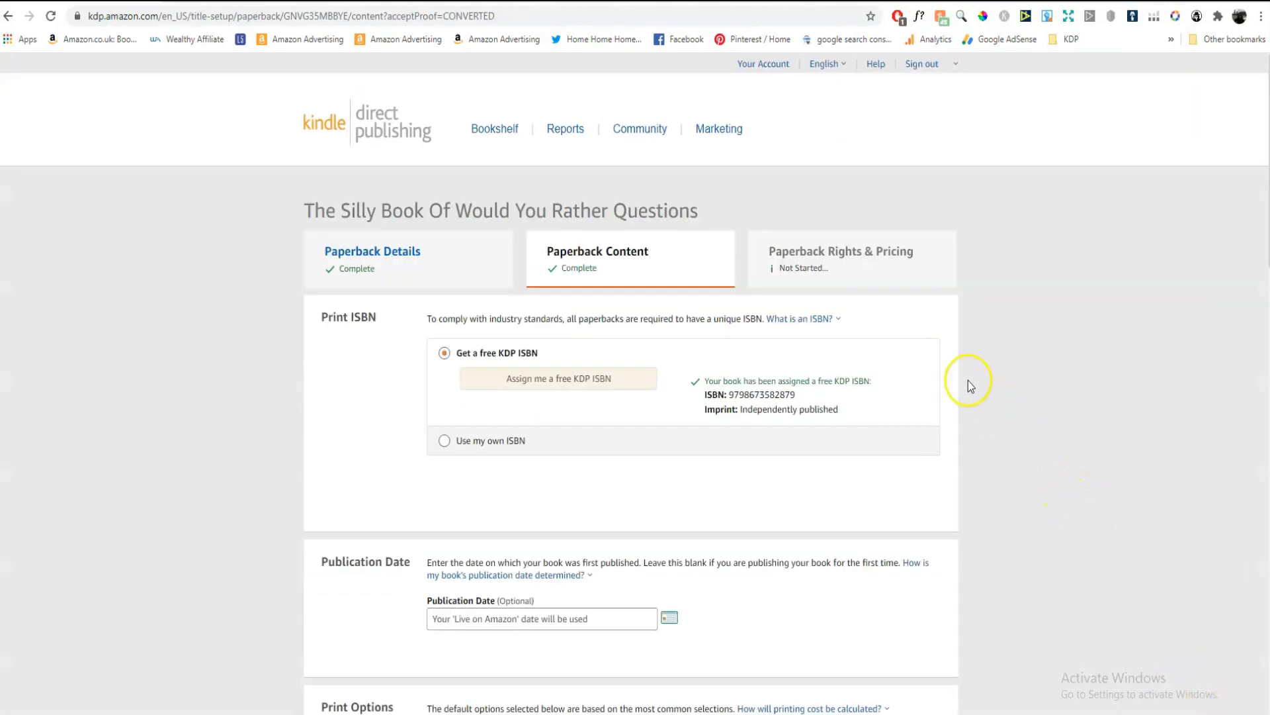
pyautogui.scroll(-2, 991, 377)
pyautogui.scroll(-4, 991, 377)
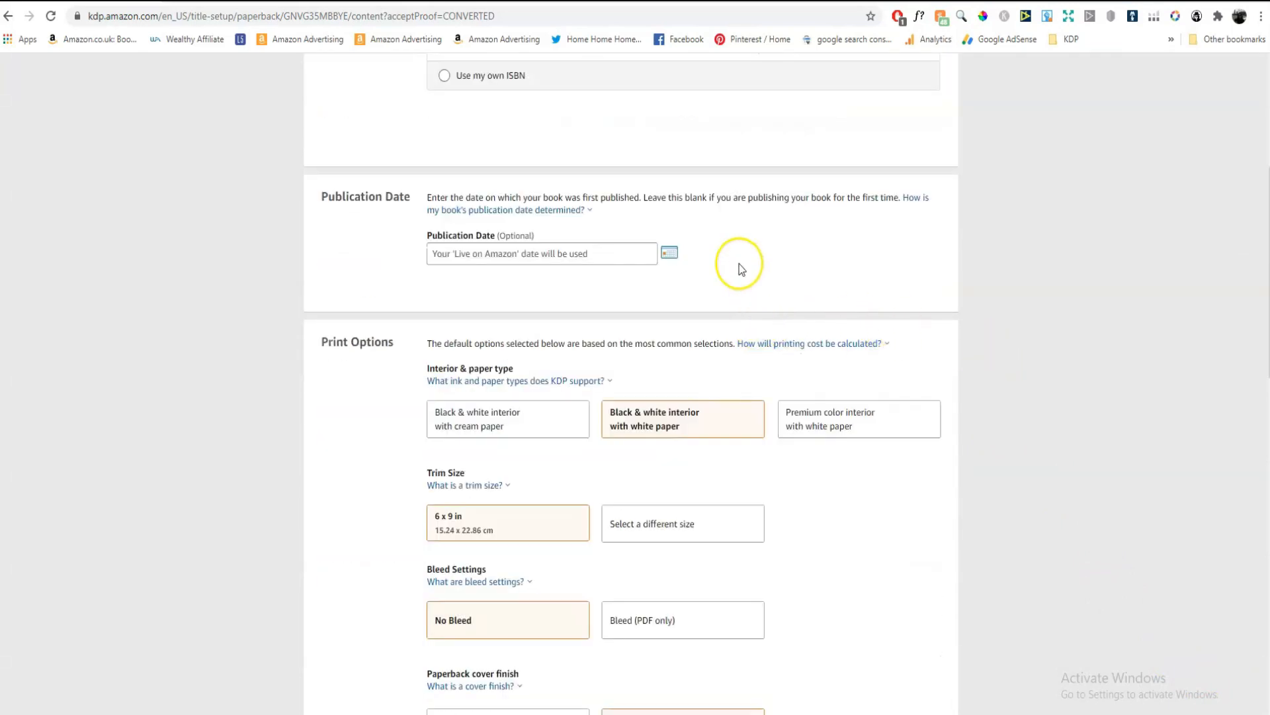
pyautogui.scroll(-10, 741, 268)
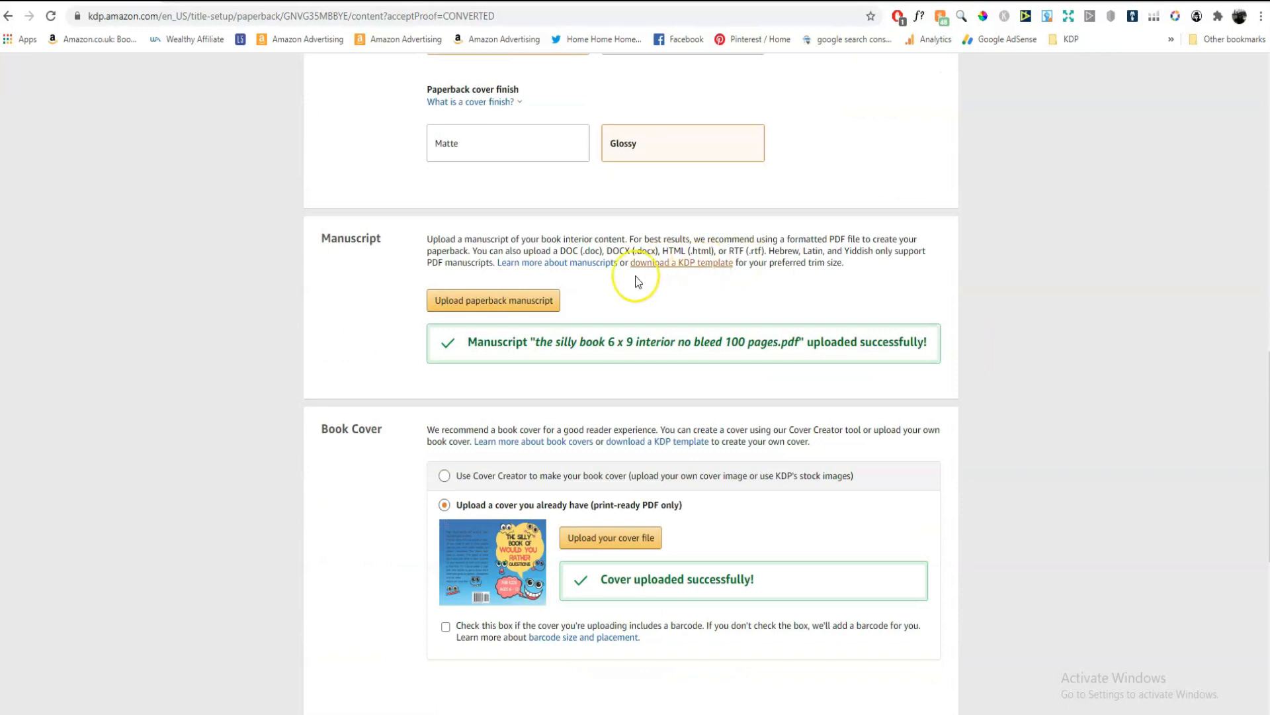
pyautogui.scroll(-5, 756, 437)
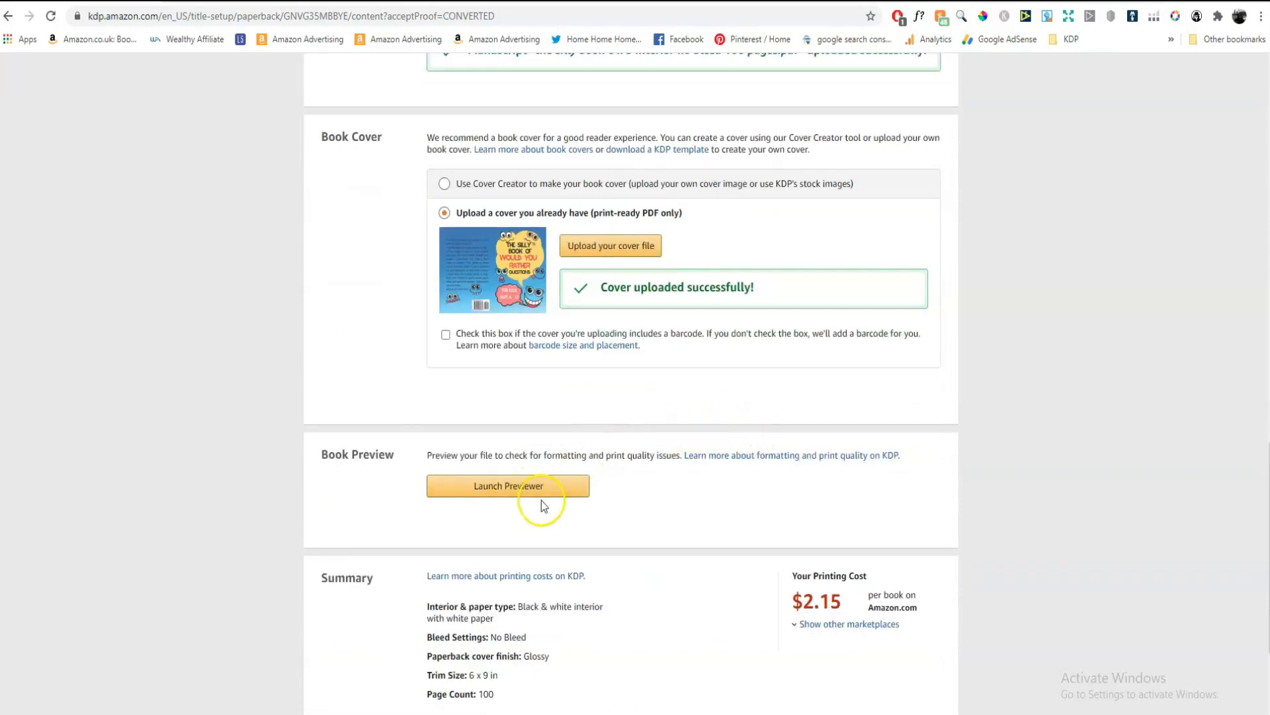
pyautogui.scroll(-3, 661, 504)
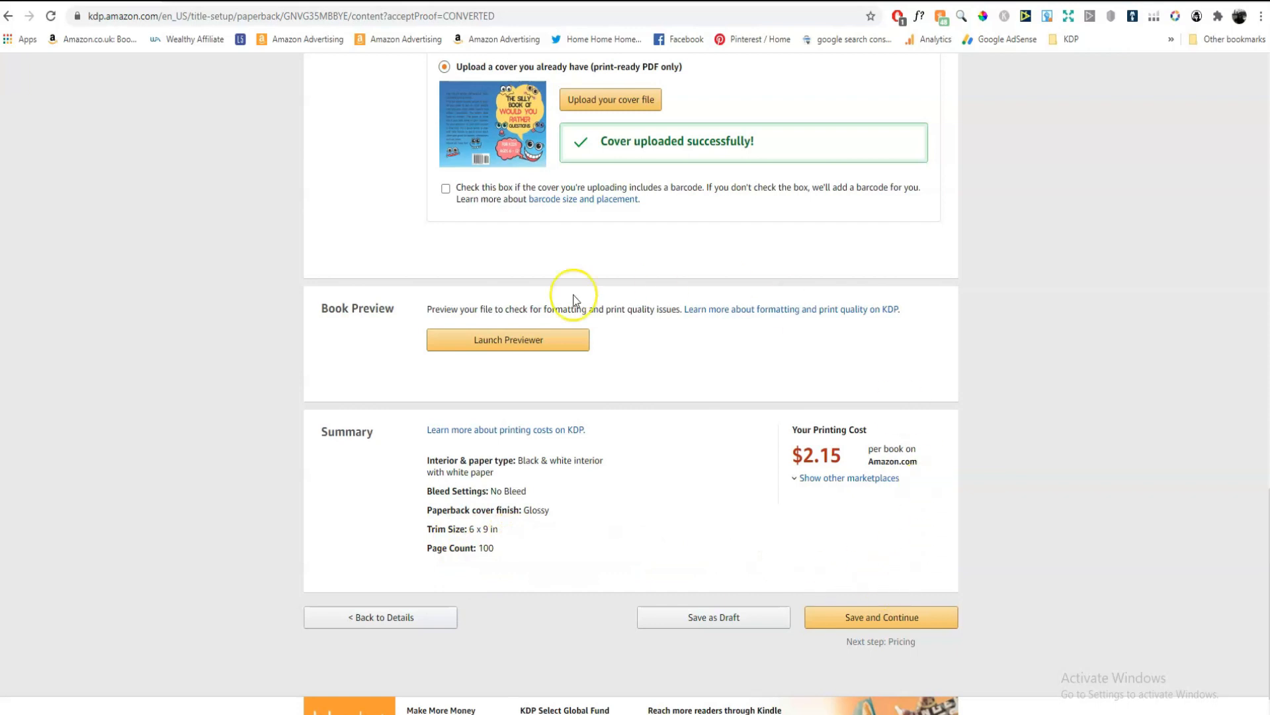
pyautogui.click(902, 621)
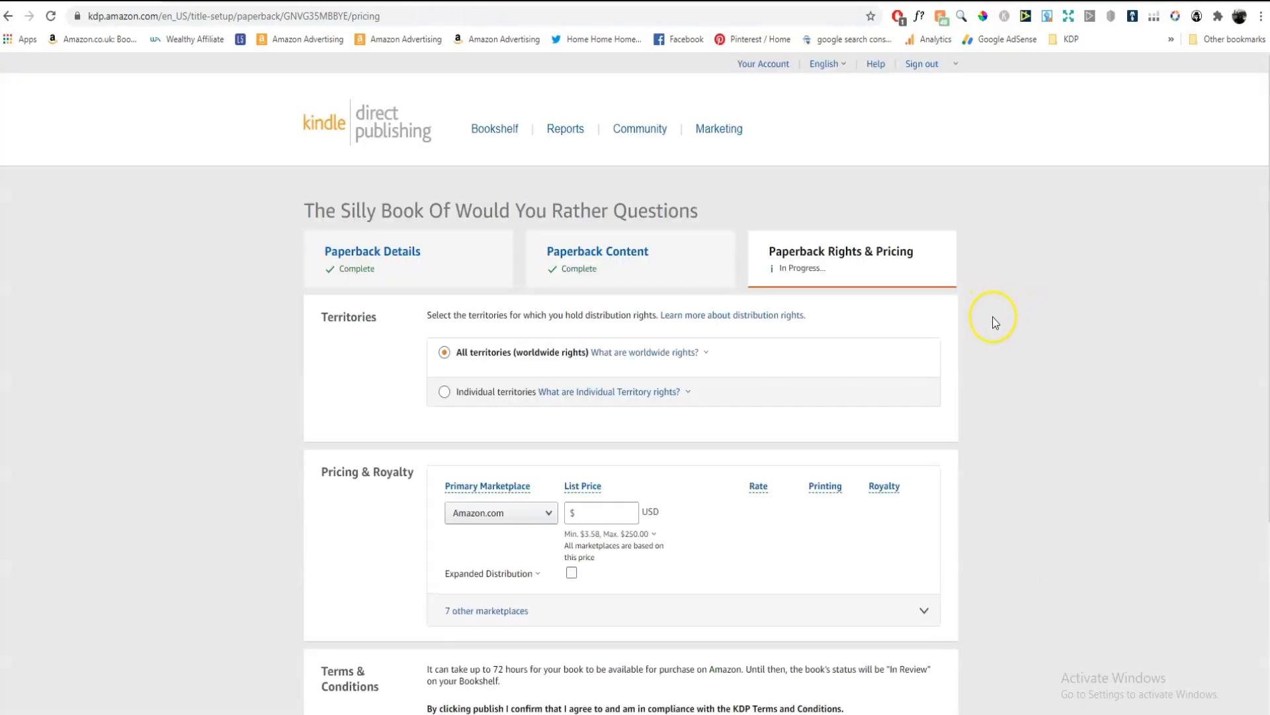
# Keep worldwide rights for all territories and set the Amazon.com list price to 6.99 USD
pyautogui.click(601, 364)
pyautogui.scroll(-1, 635, 403)
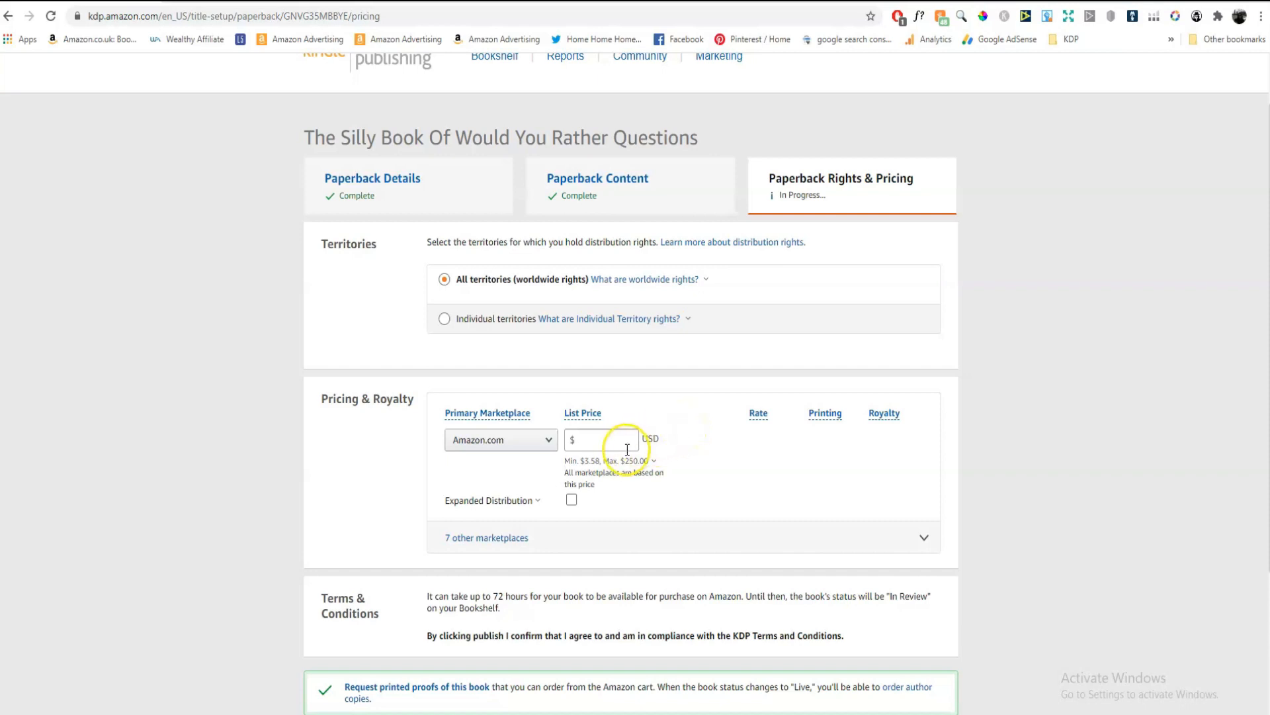
pyautogui.click(599, 444)
pyautogui.write('6.99')
pyautogui.click(608, 461)
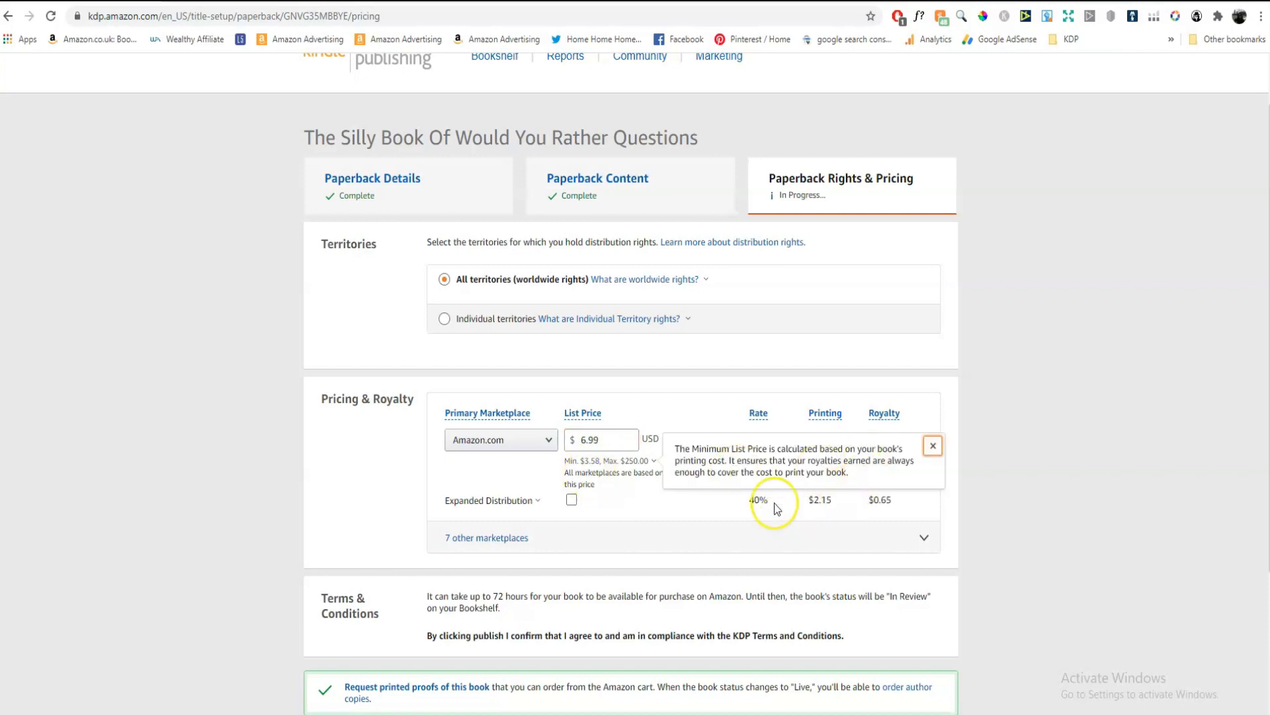
pyautogui.click(774, 503)
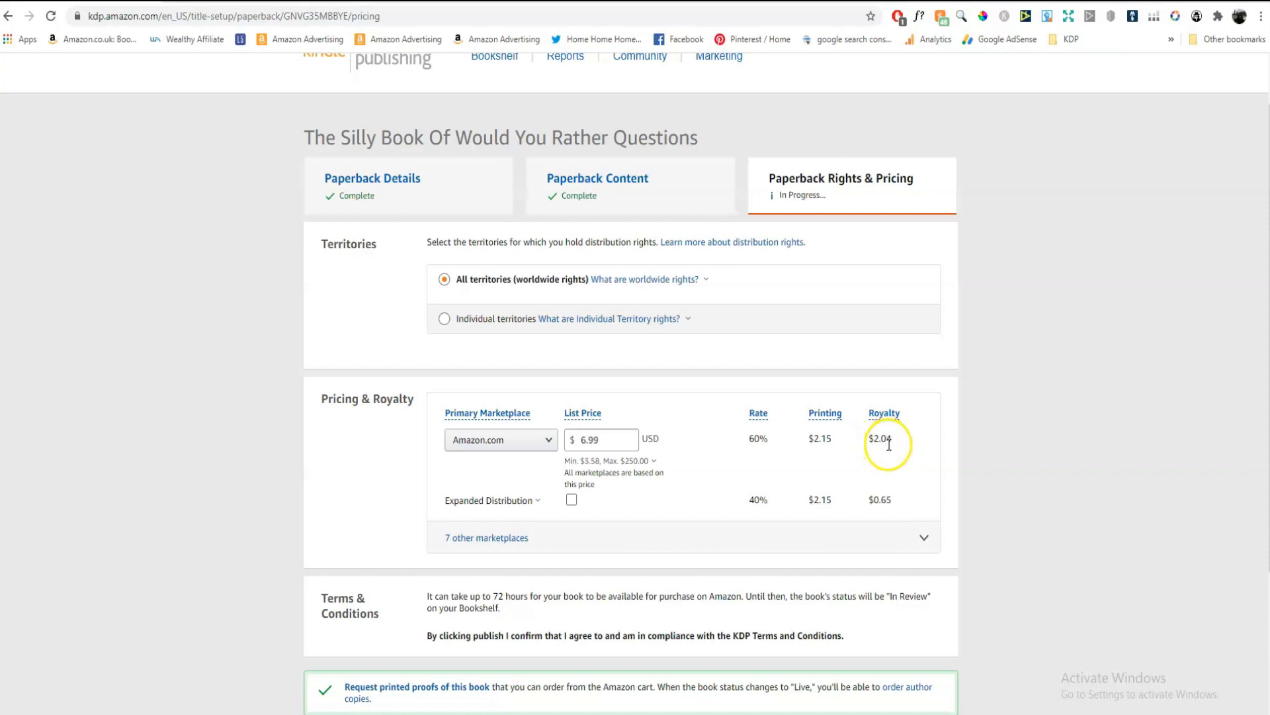
# Enable Expanded Distribution and show the list prices for the other marketplaces, including the minimum price explanation for Amazon.co.uk
pyautogui.click(572, 501)
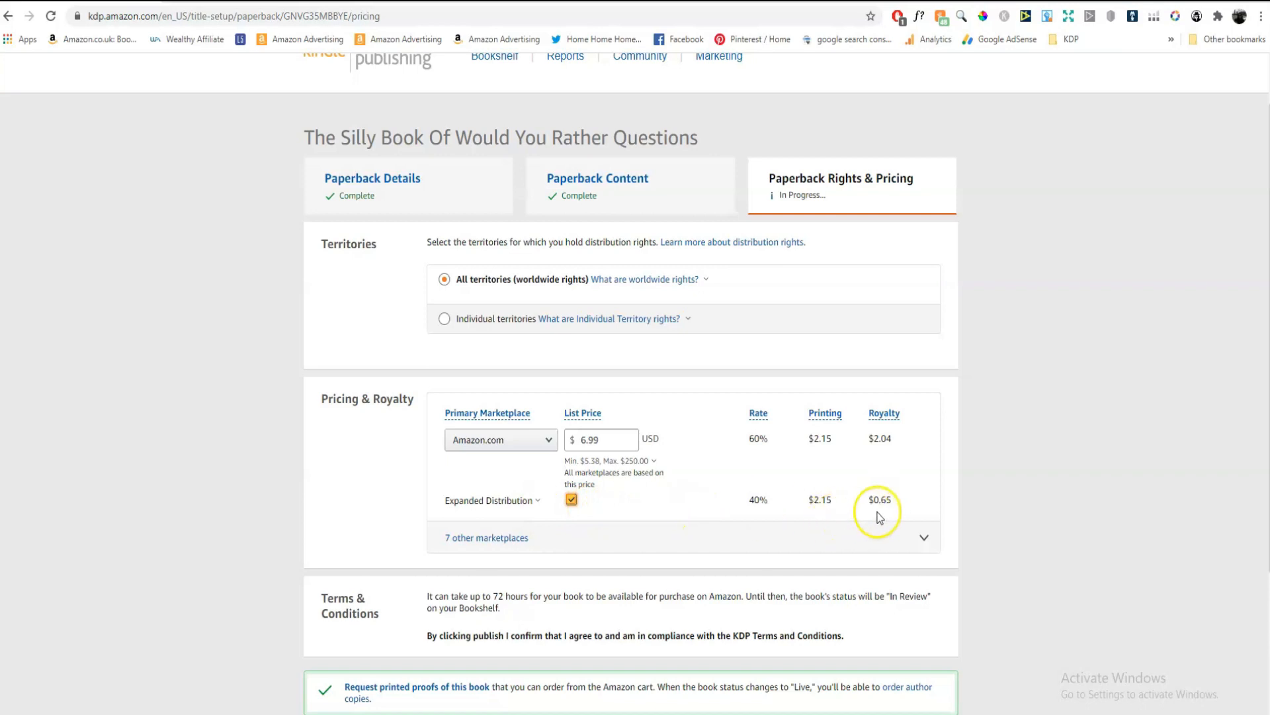
pyautogui.click(502, 538)
pyautogui.scroll(-1, 759, 507)
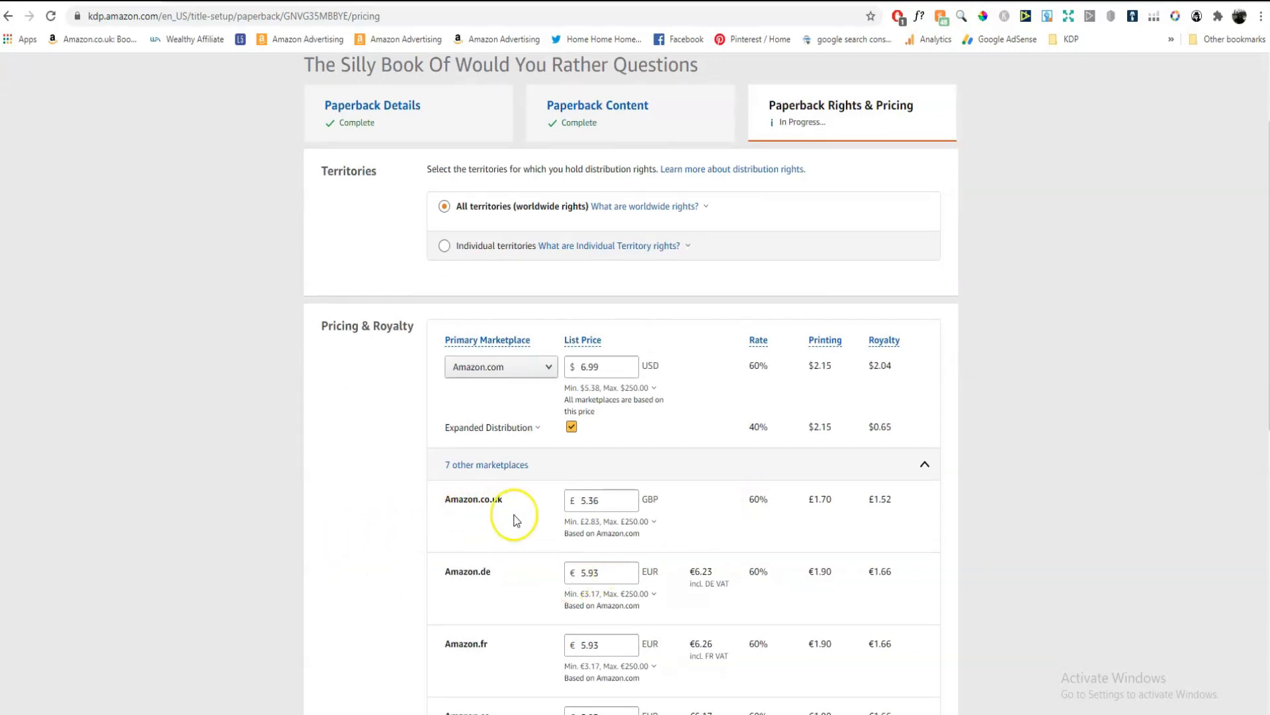
pyautogui.click(655, 520)
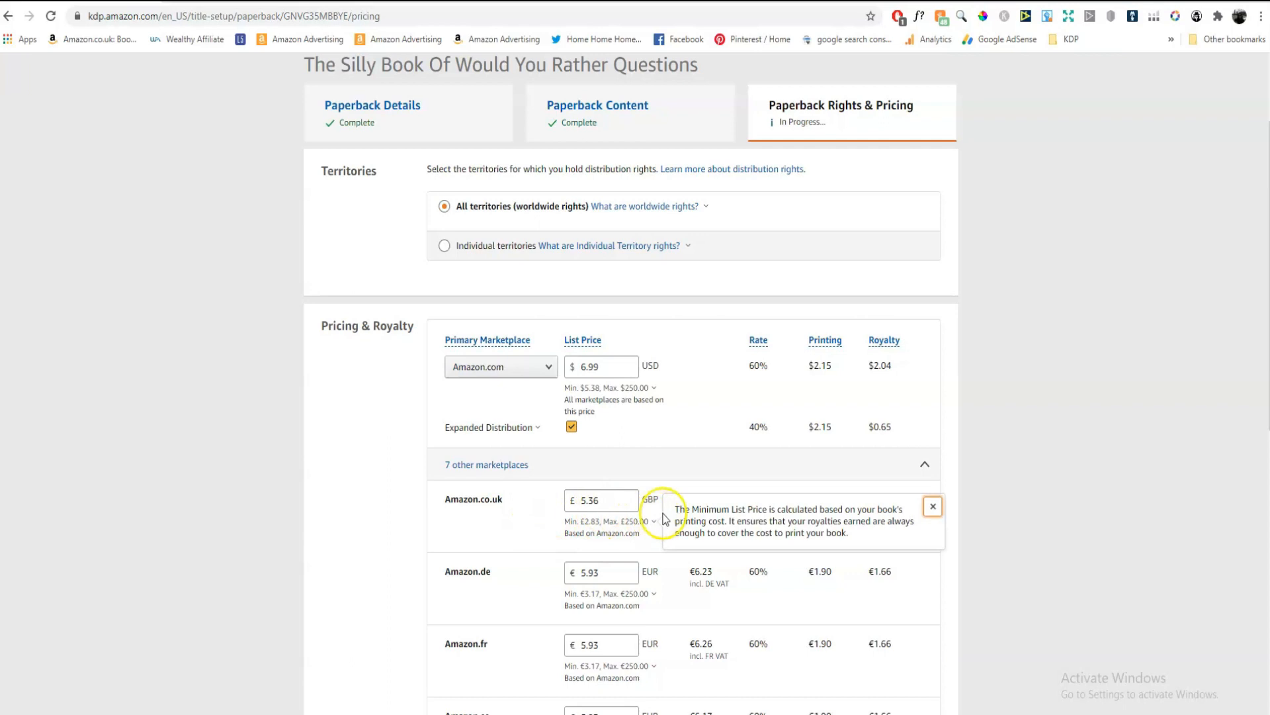
# Close the minimum price explanation and review the list prices, royalty rates, printing costs and royalties for every marketplace through to the terms
pyautogui.click(582, 520)
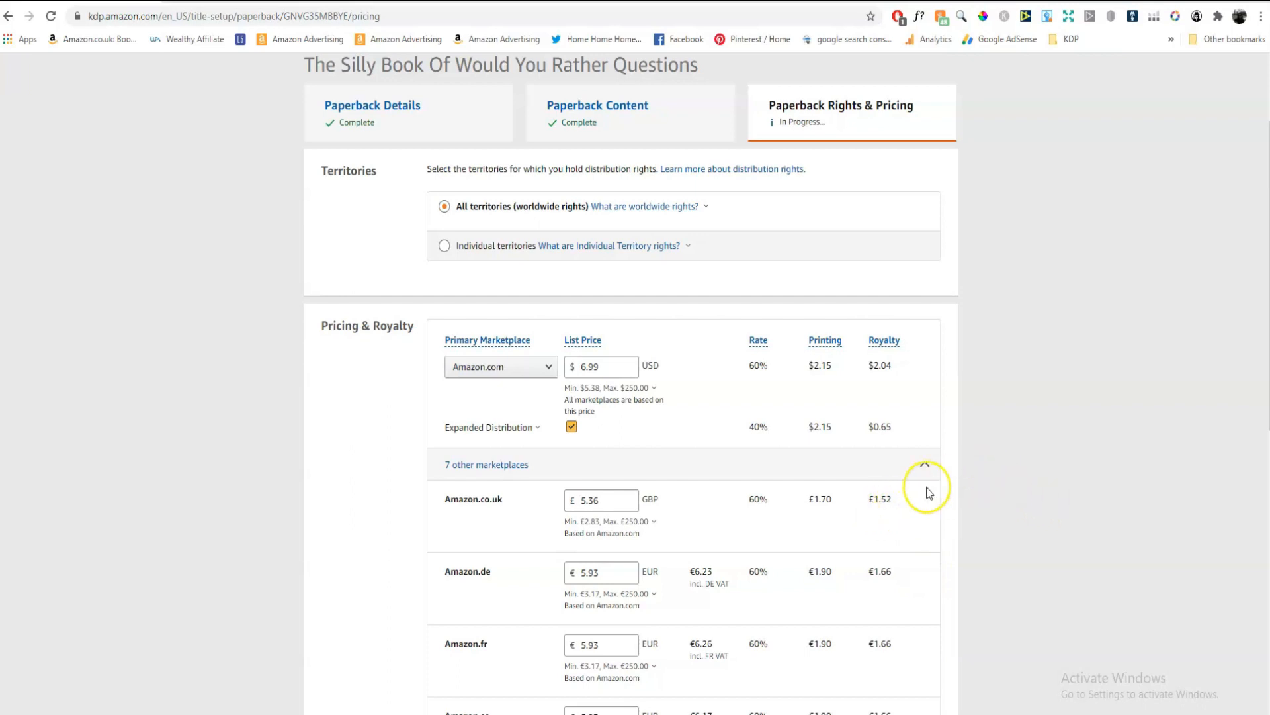
pyautogui.scroll(1, 931, 478)
pyautogui.scroll(3, 931, 476)
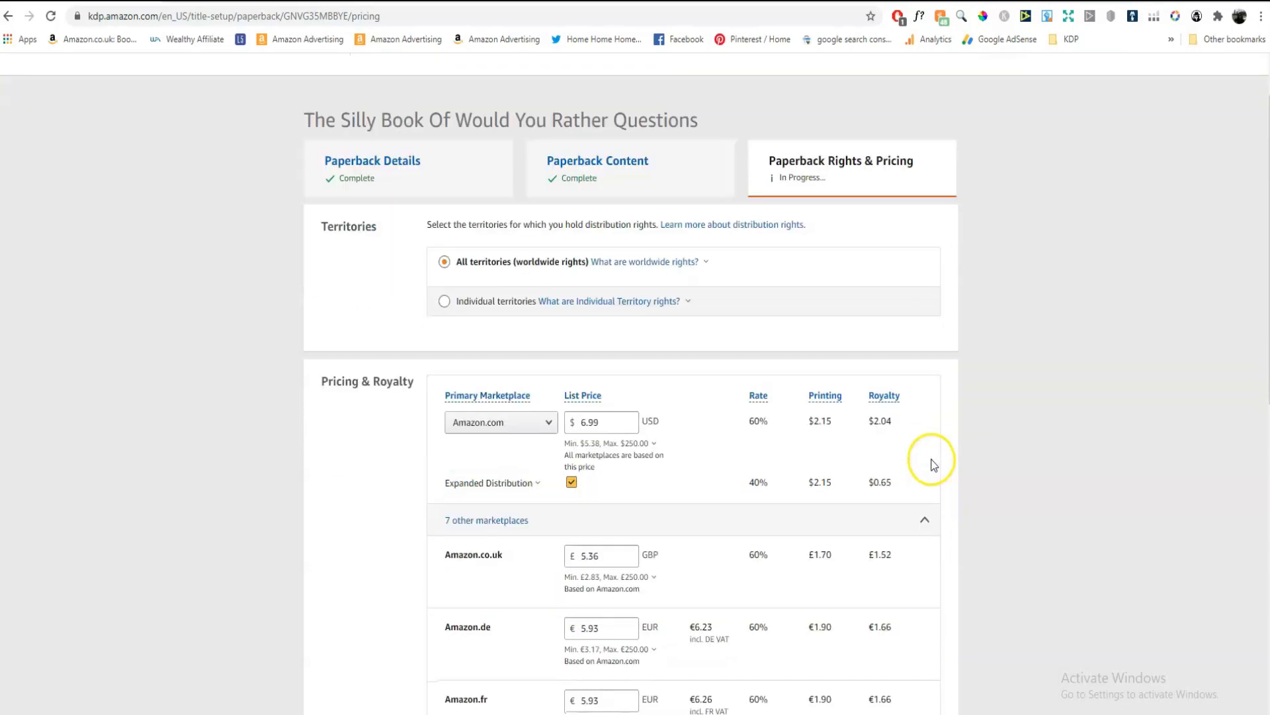
pyautogui.scroll(-3, 927, 459)
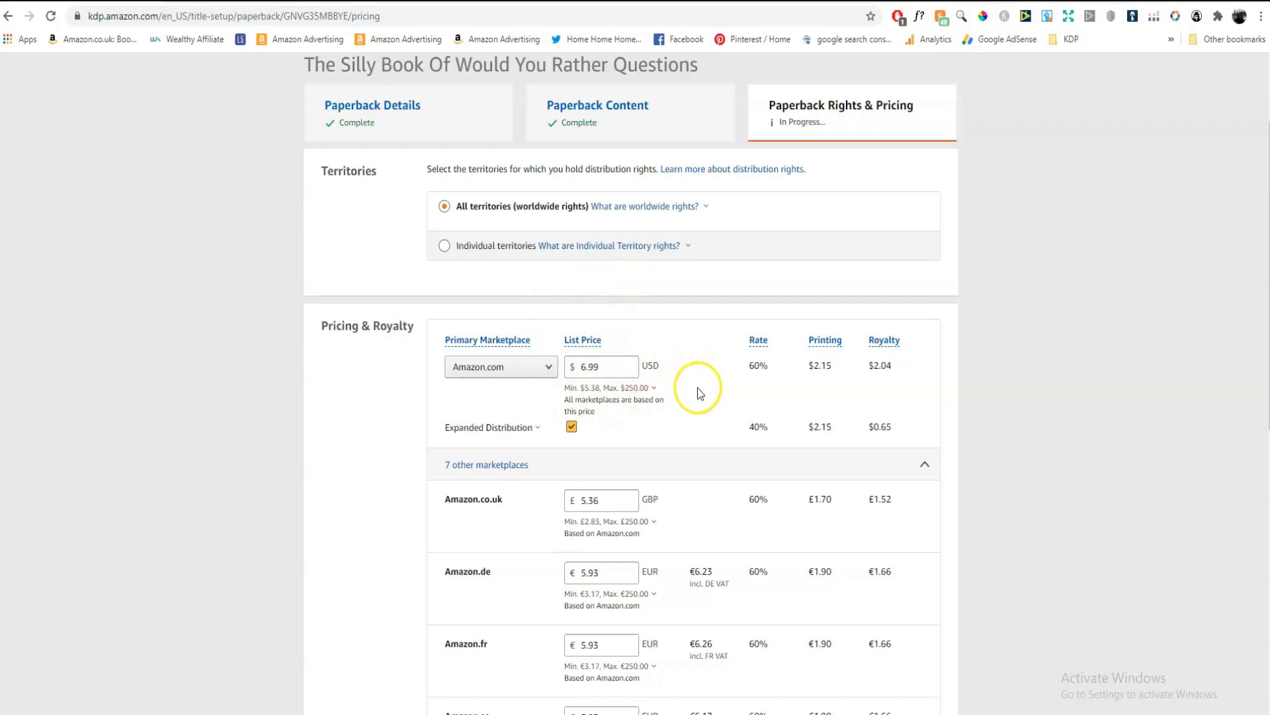
pyautogui.scroll(-1, 1032, 450)
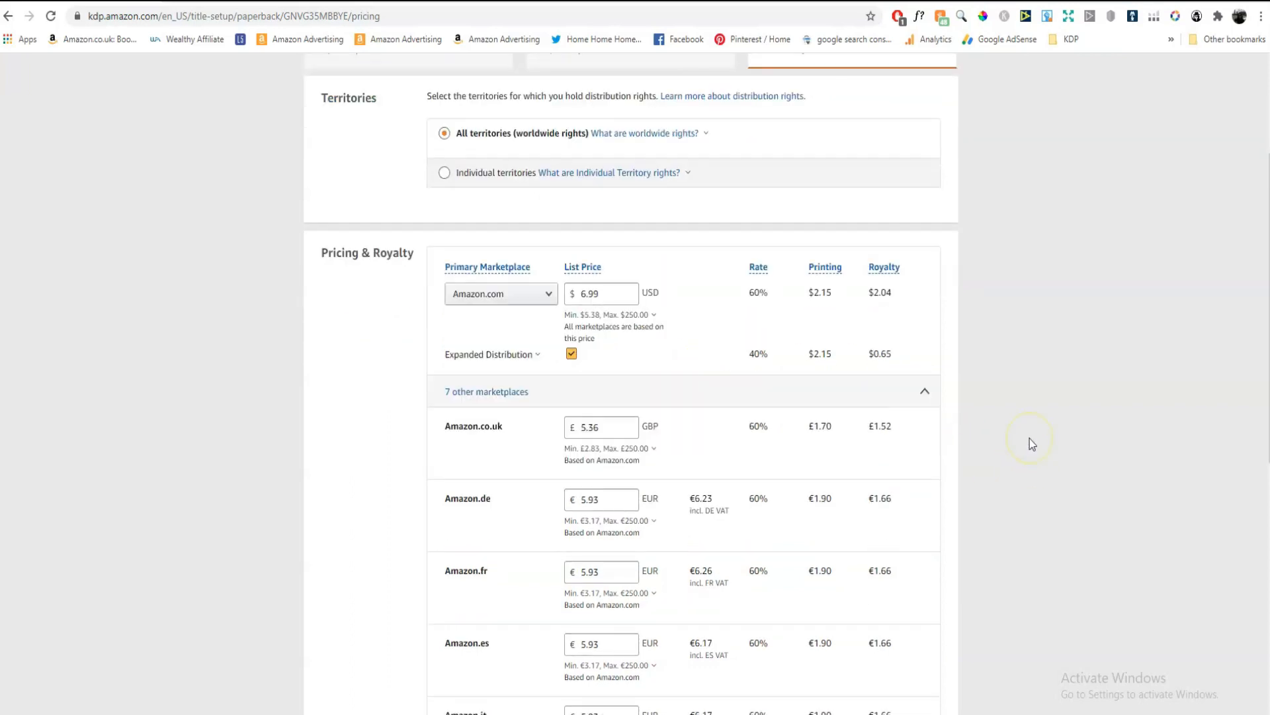
pyautogui.scroll(-1, 1030, 438)
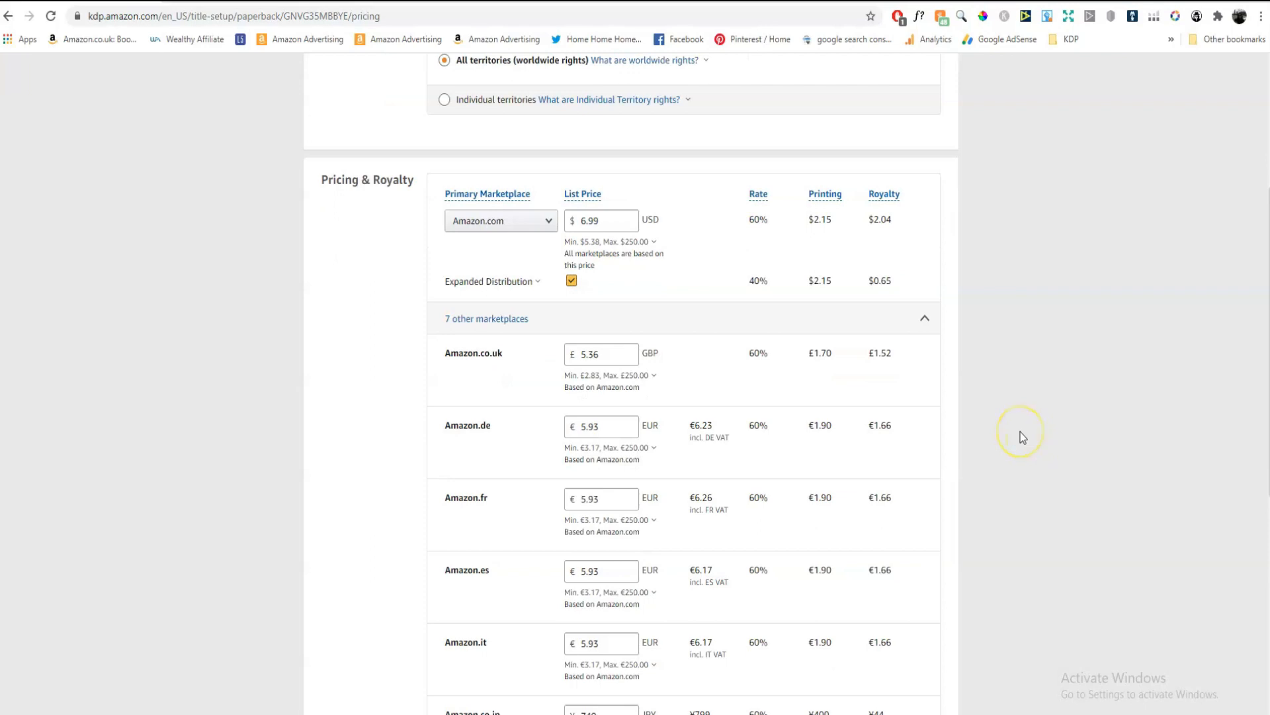
pyautogui.scroll(-1, 1021, 432)
pyautogui.scroll(-3, 1020, 432)
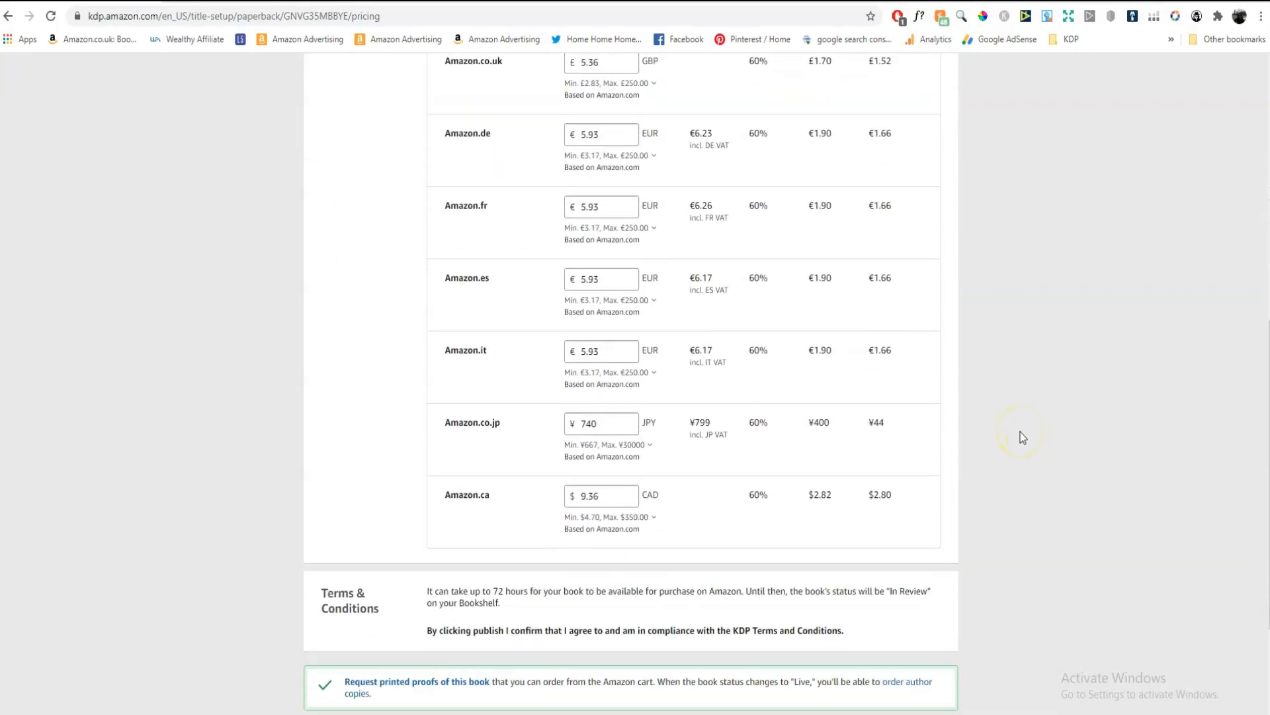
pyautogui.scroll(2, 1020, 431)
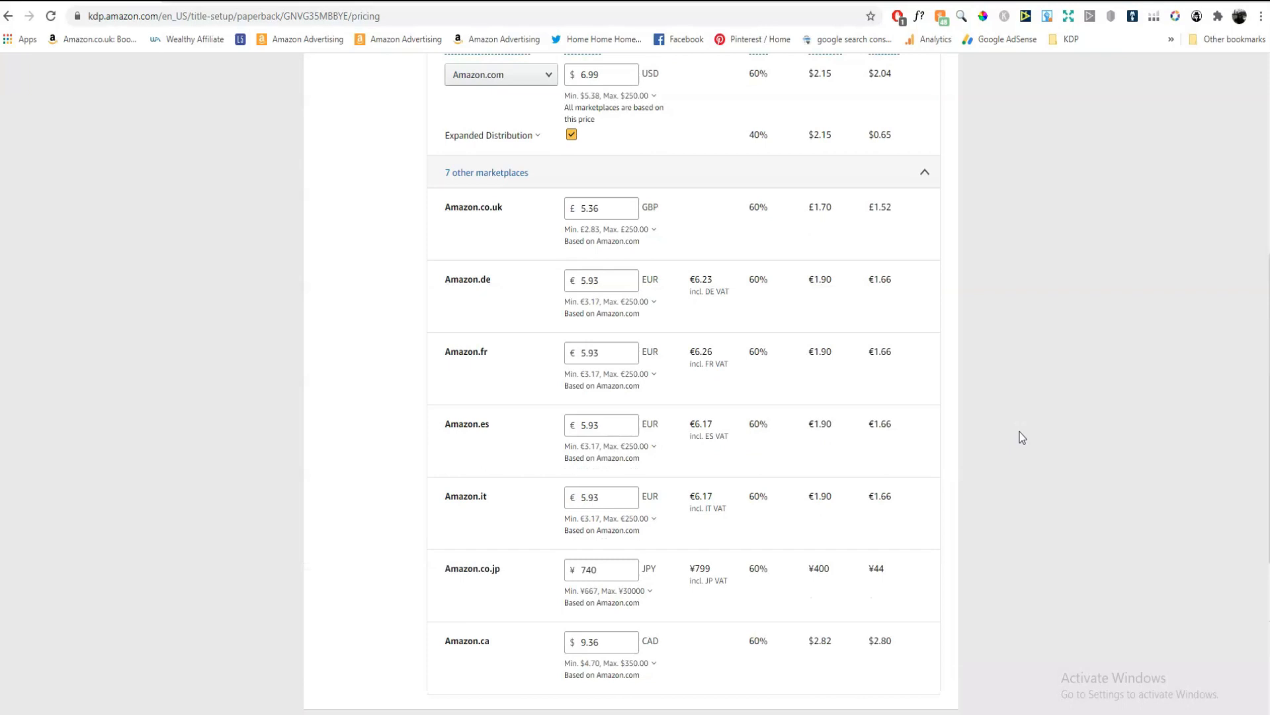
pyautogui.scroll(2, 1023, 436)
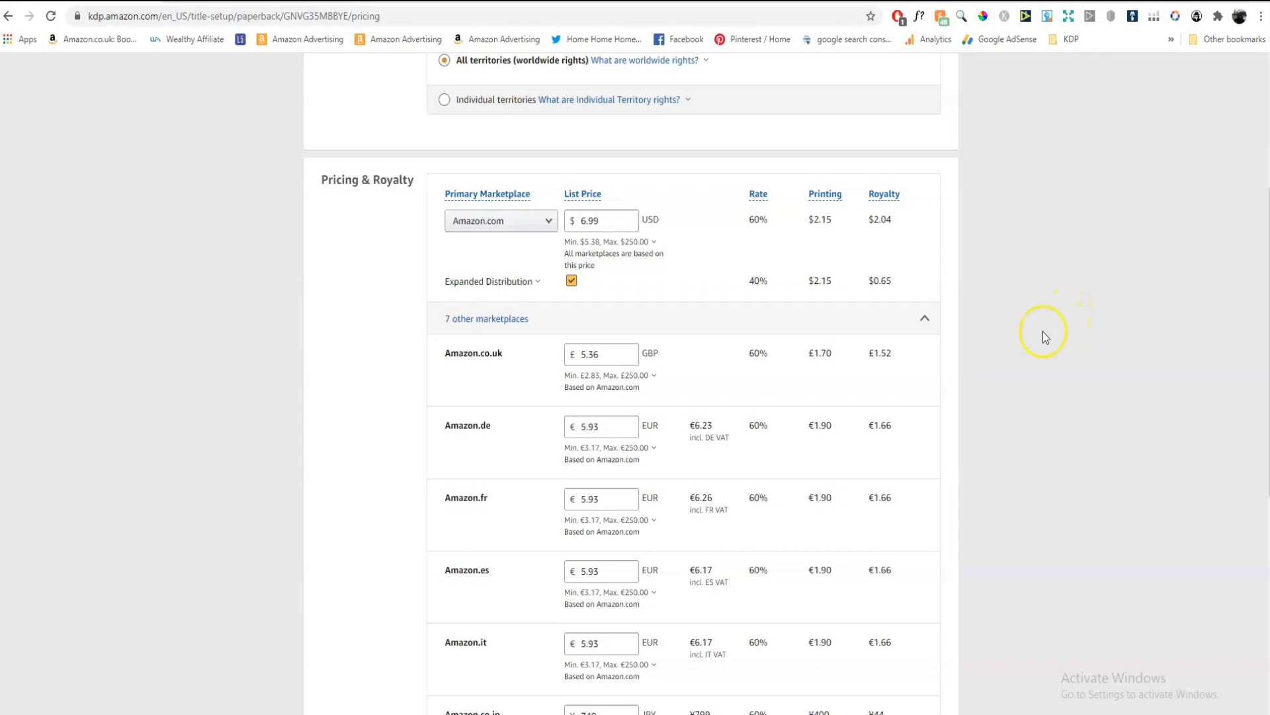
pyautogui.scroll(-2, 1064, 324)
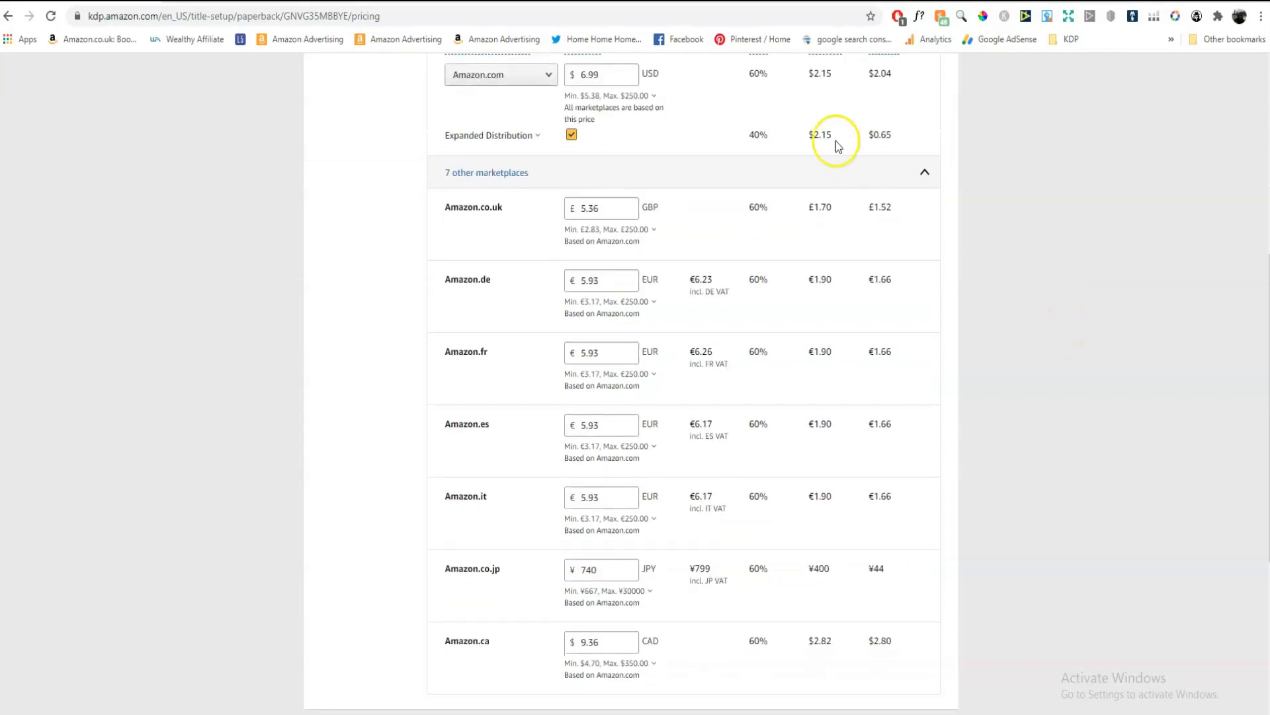
pyautogui.scroll(-2, 980, 271)
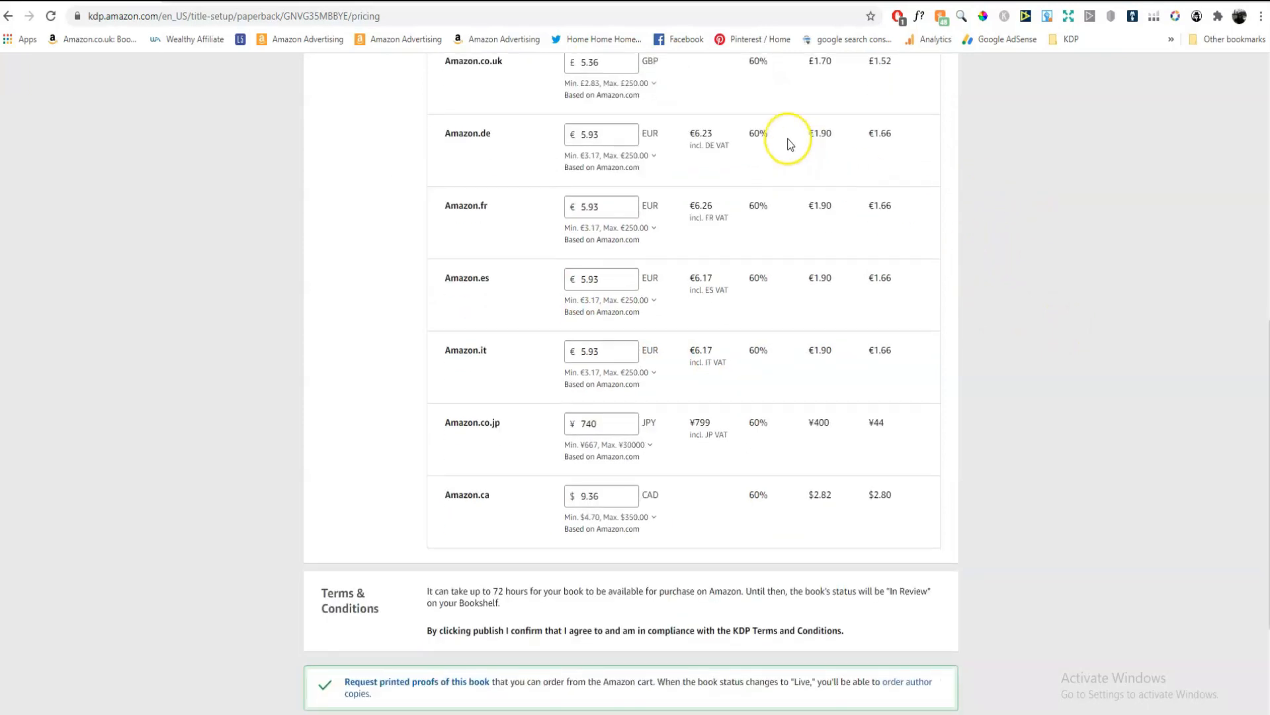
pyautogui.scroll(2, 982, 331)
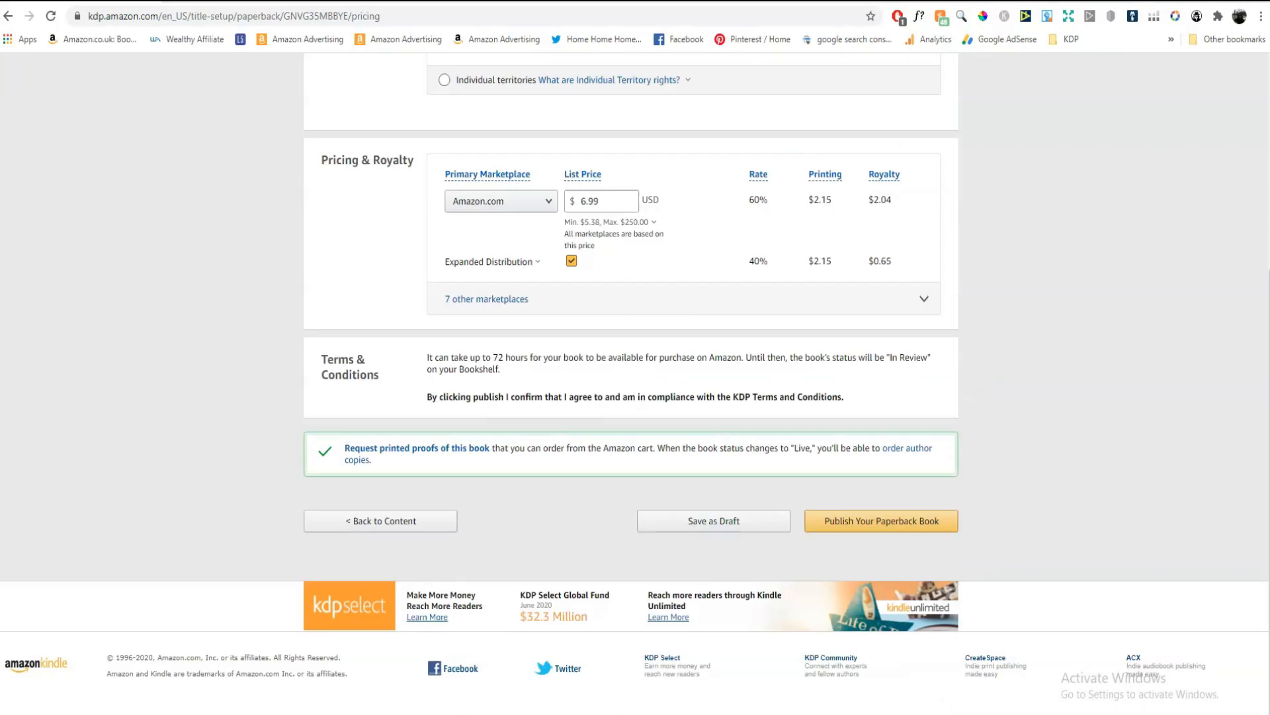
# Publish the paperback with the current rights and pricing settings
pyautogui.click(900, 521)
pyautogui.click(882, 523)
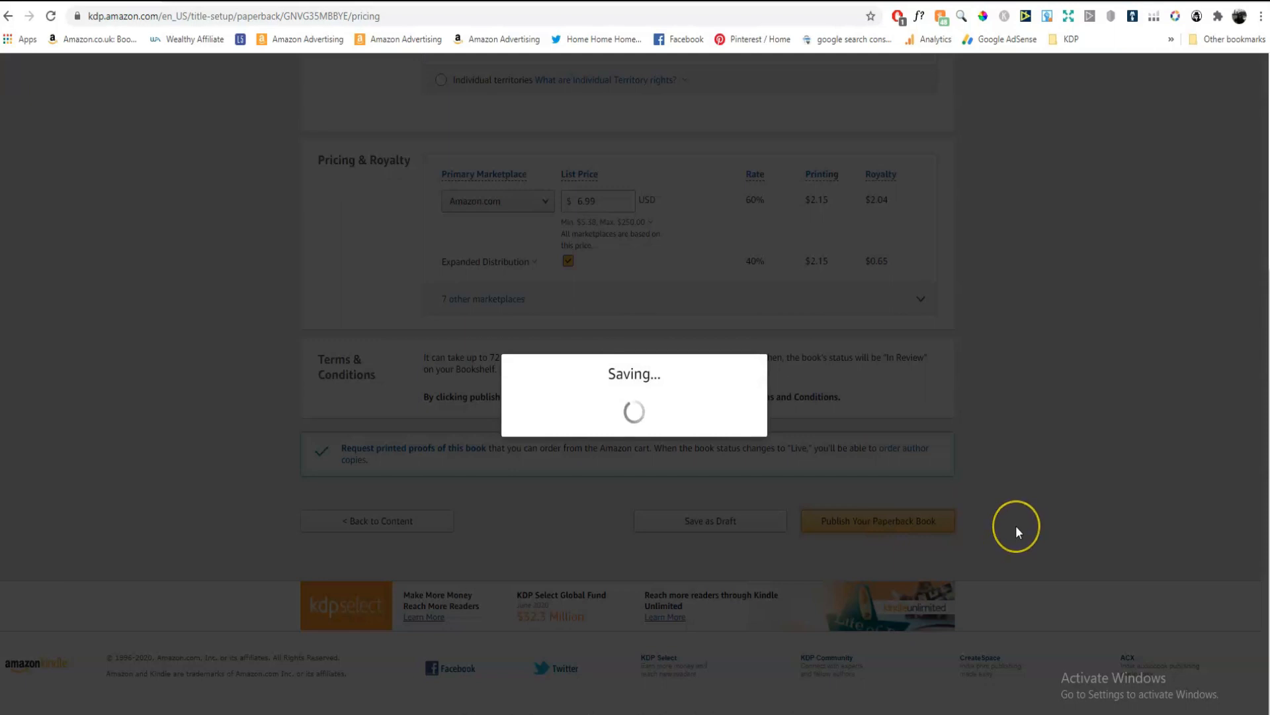